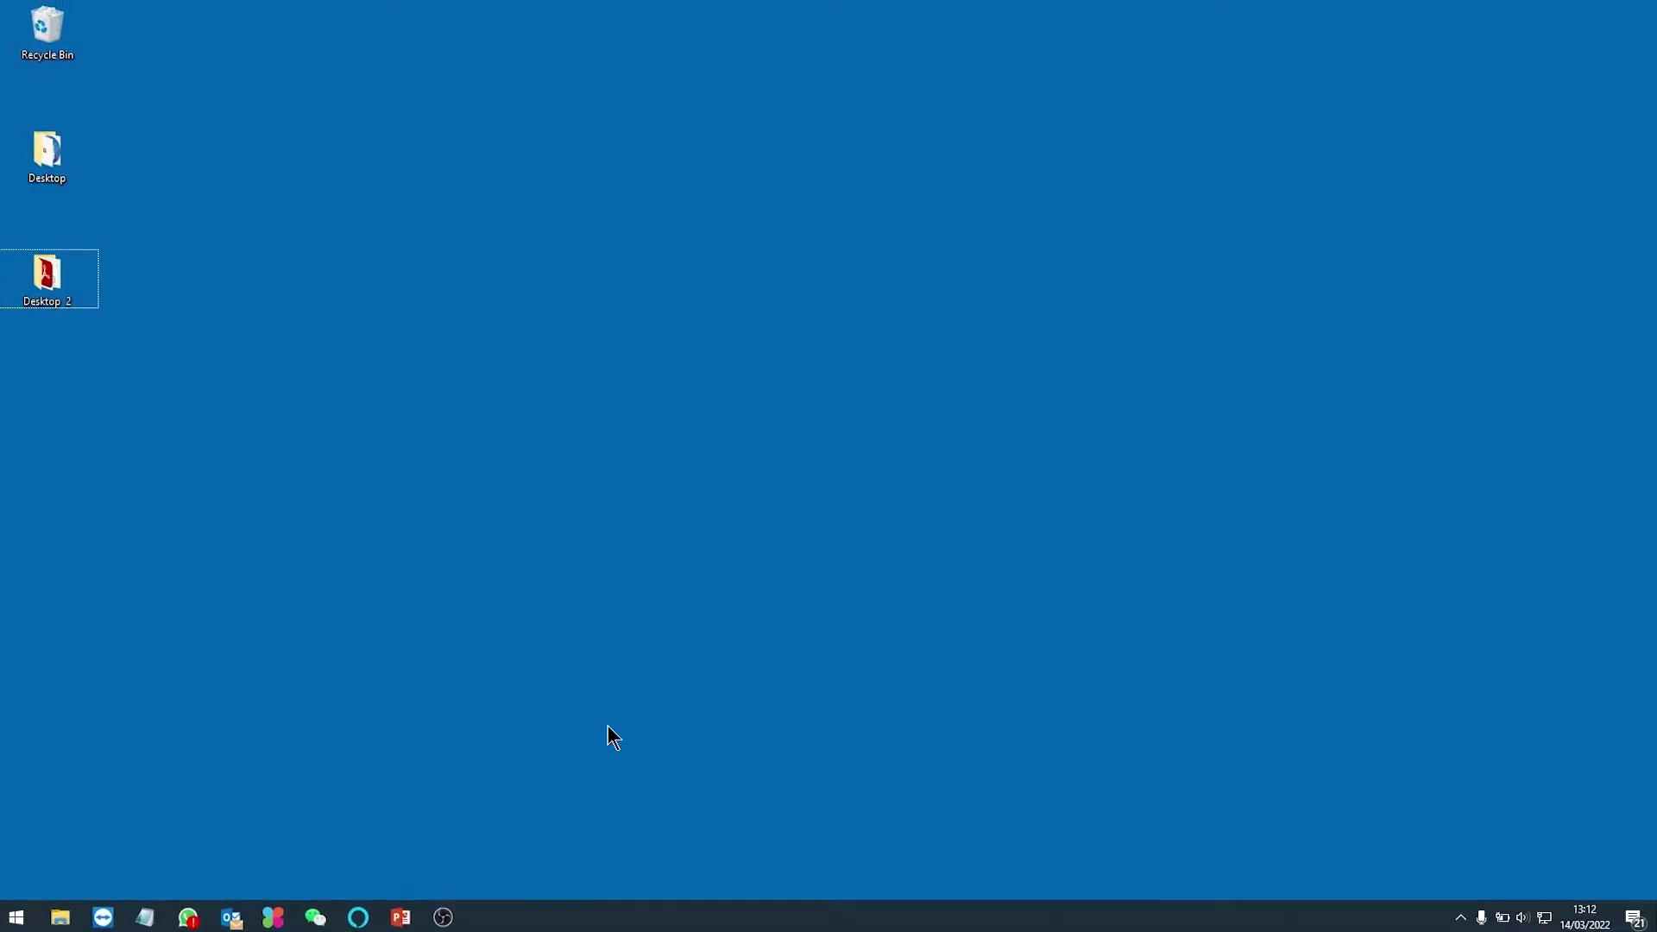
- Launch the Dahua toolbox and select the DHI-VTH5341G-W and VTH2421F-P indoor monitors
left_click(274, 916)
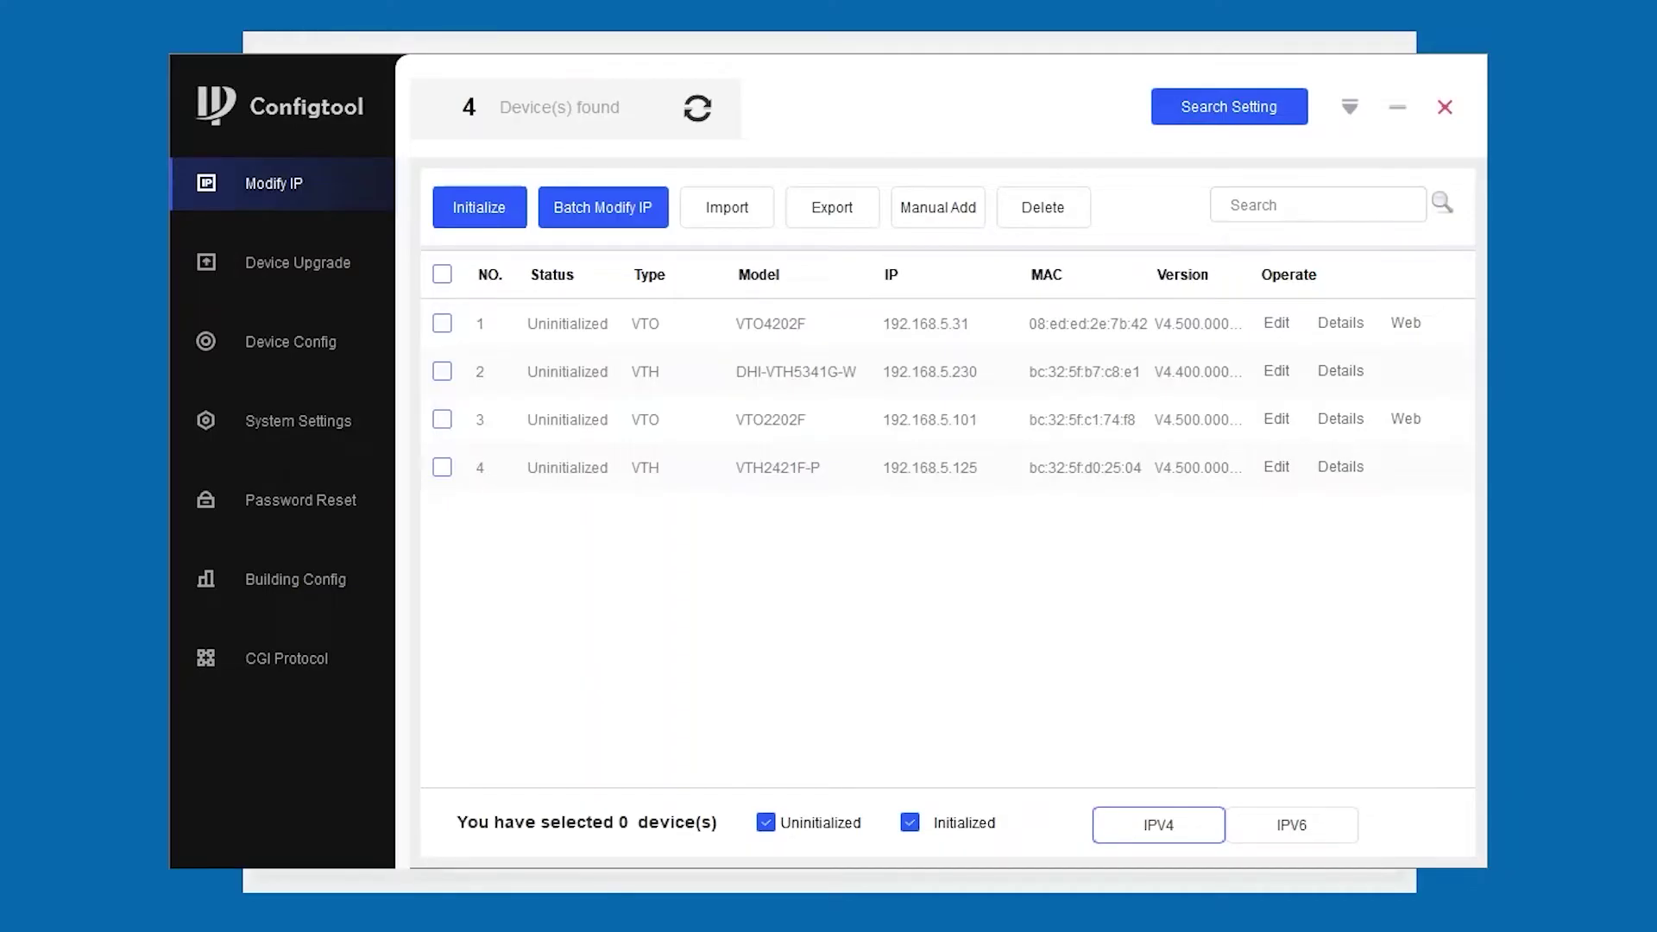
left_click(444, 373)
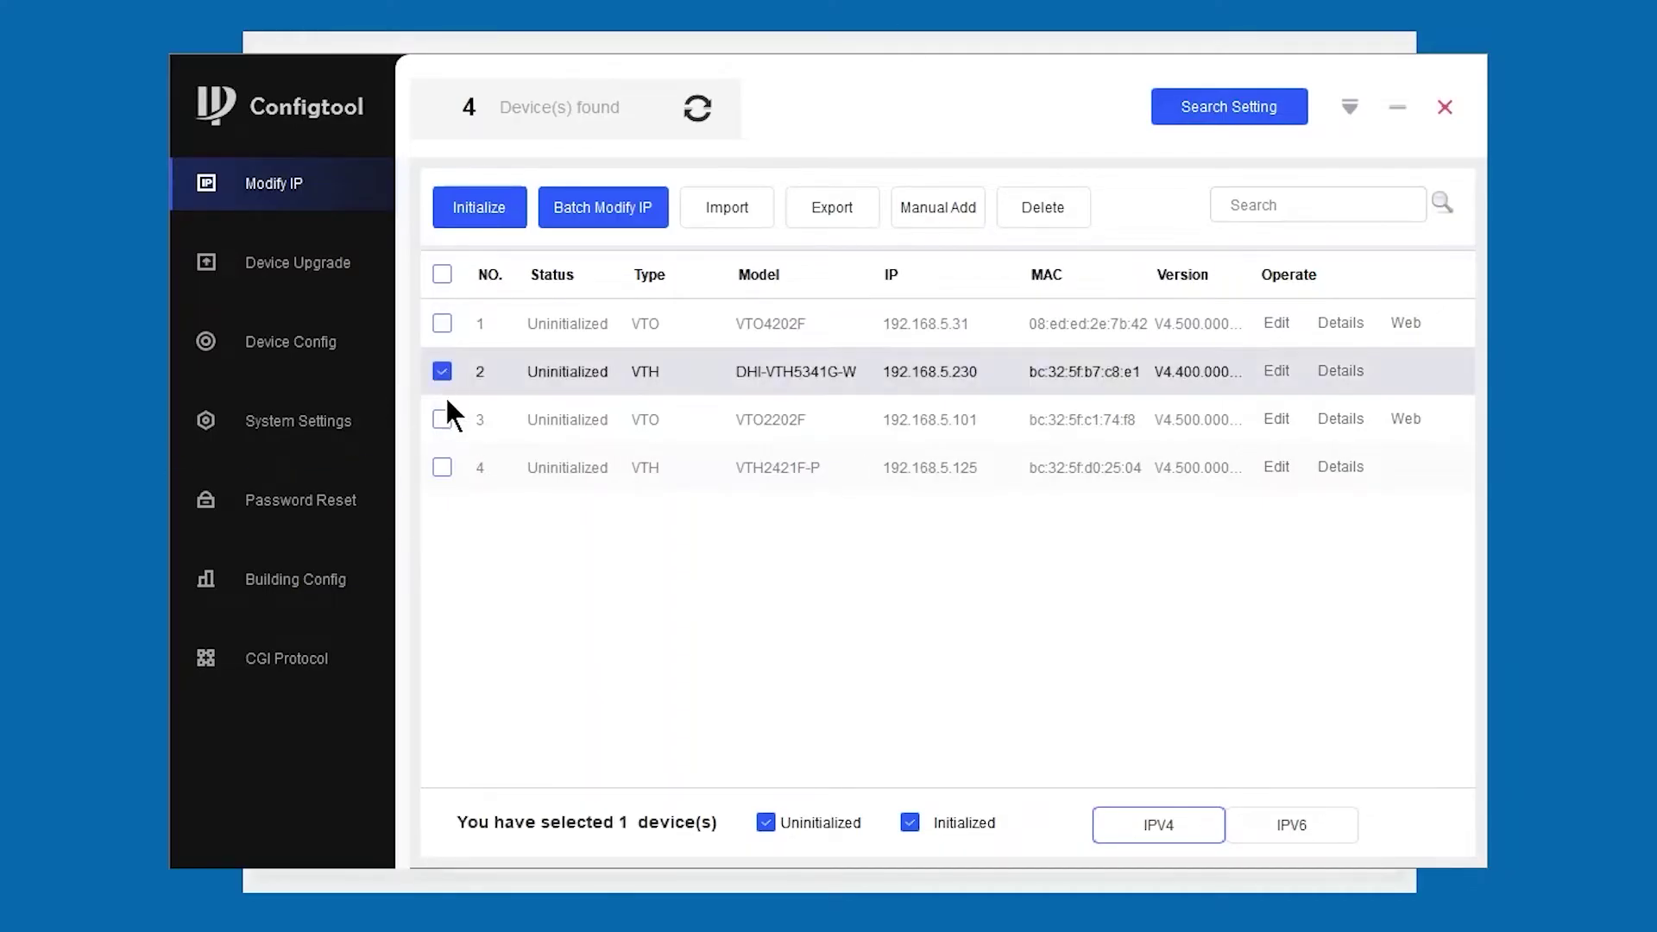
left_click(443, 467)
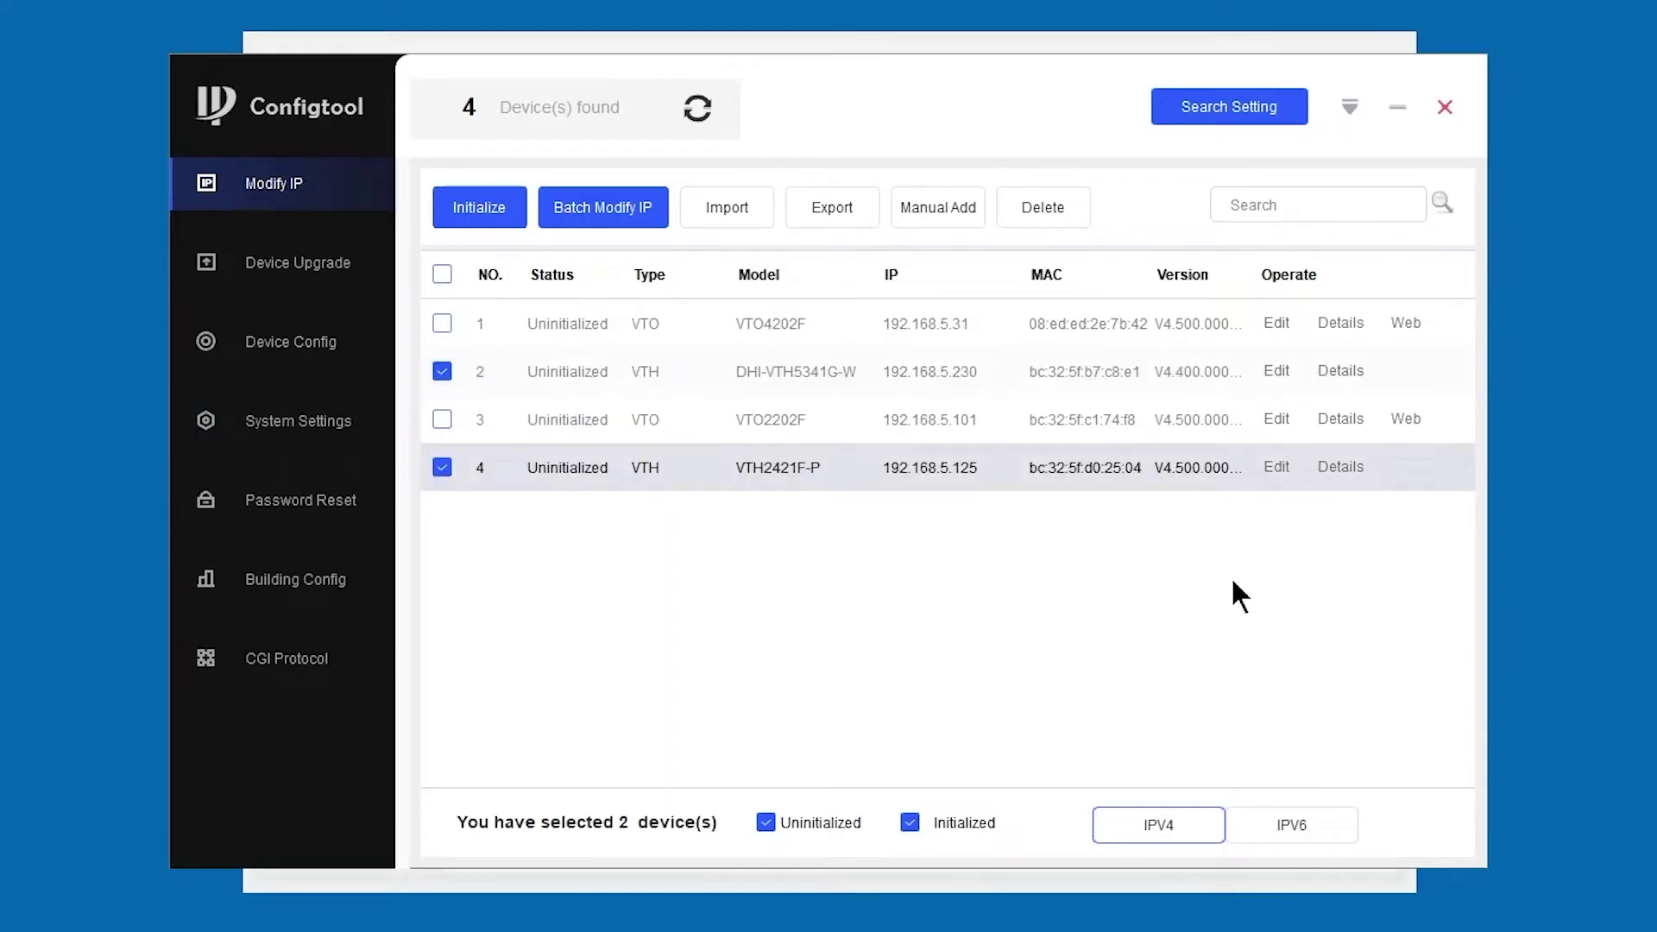
- Initialize both monitors with a new admin password, no reset email, and English language
left_click(477, 226)
left_click(1180, 674)
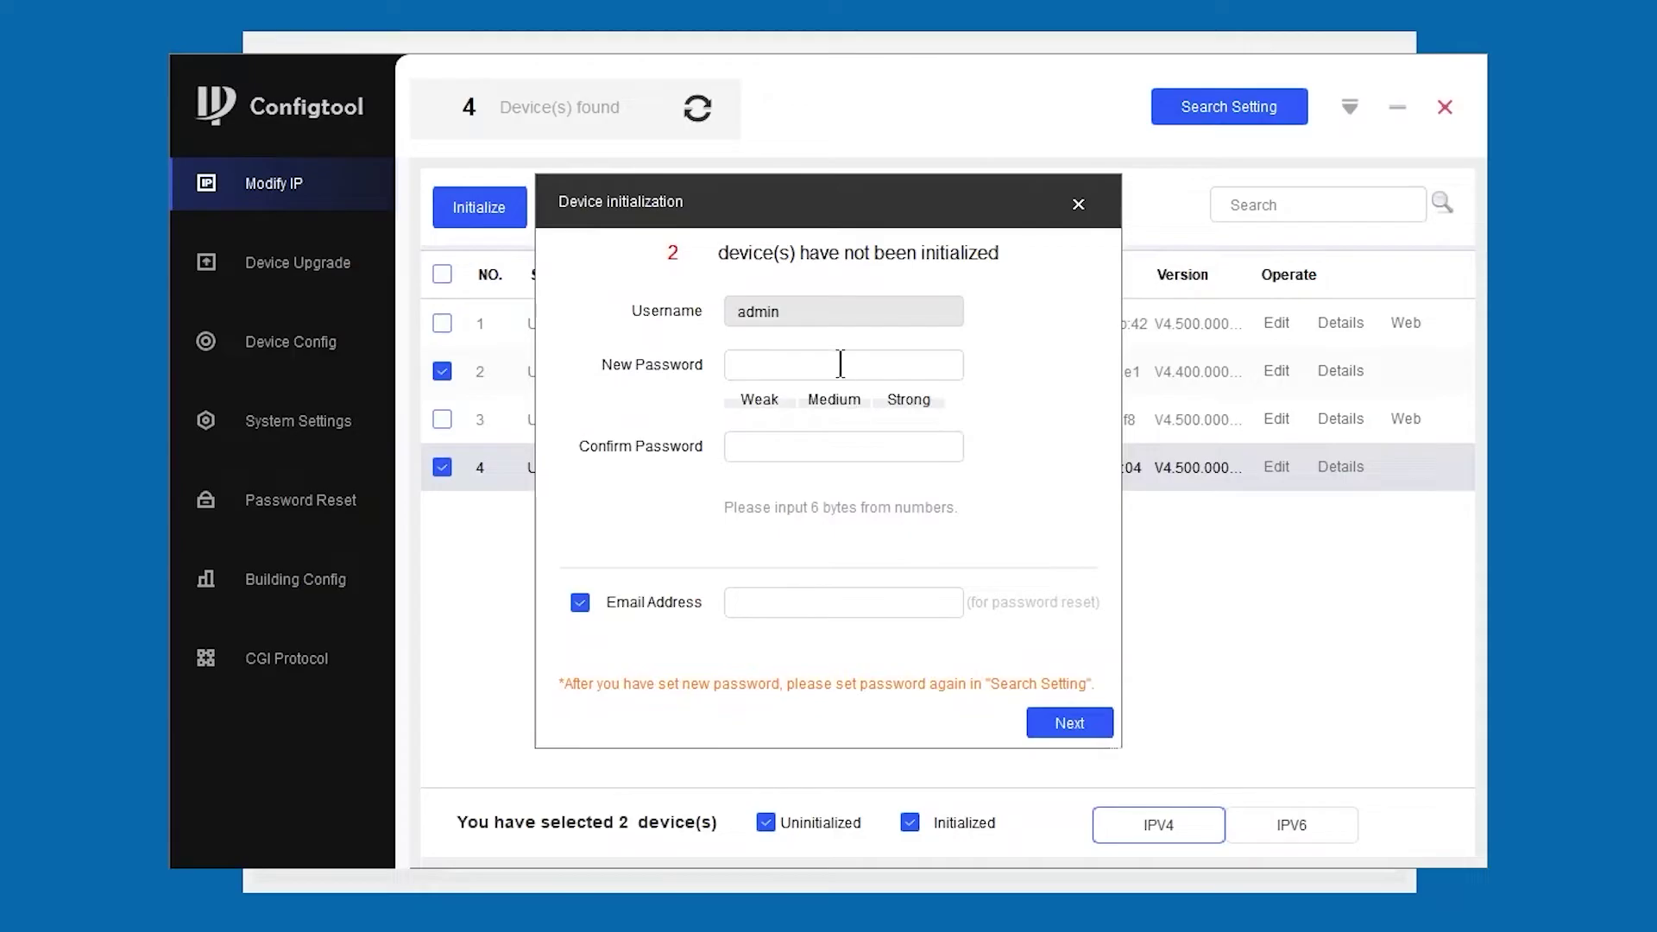
type("1")
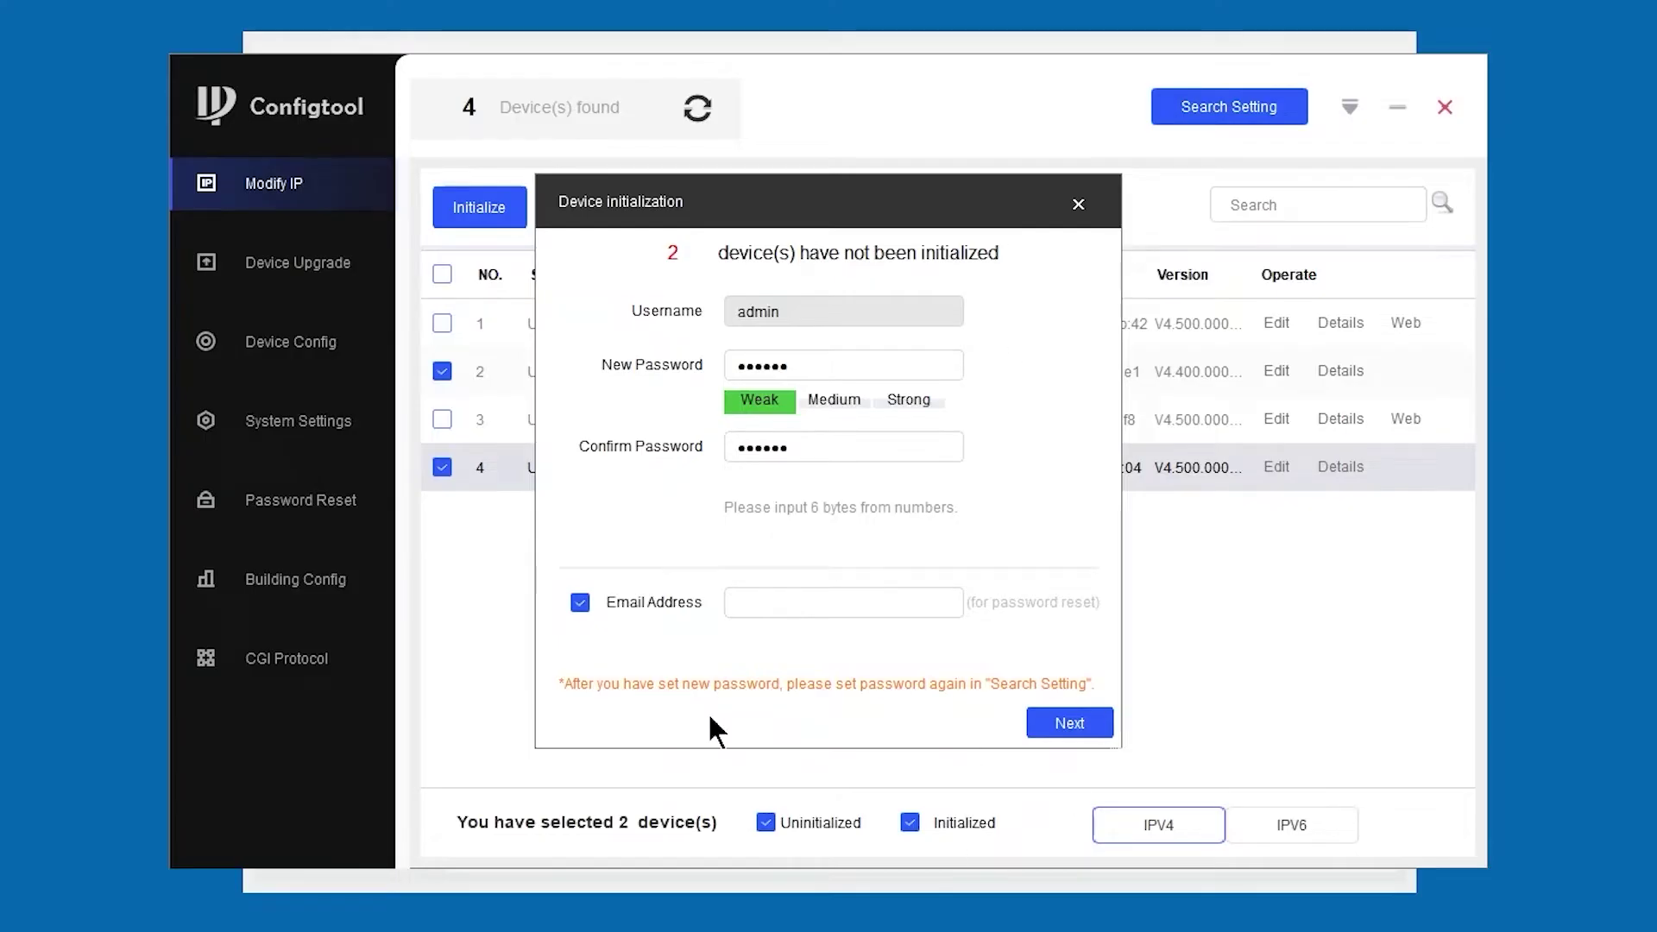
left_click(580, 602)
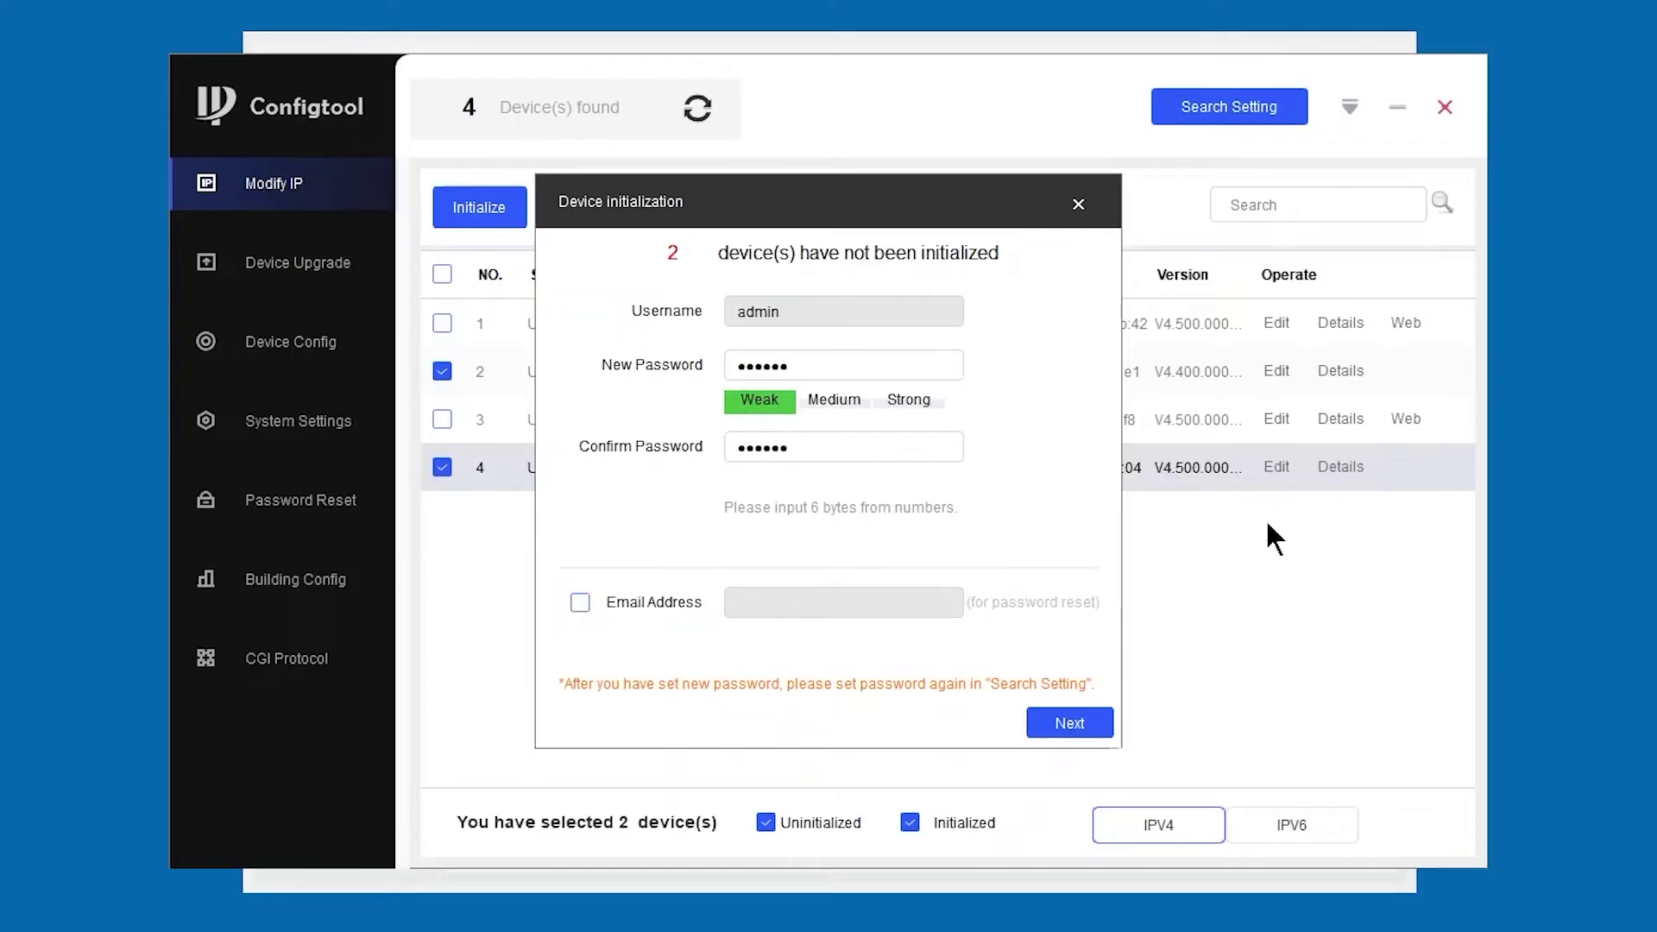
left_click(1070, 723)
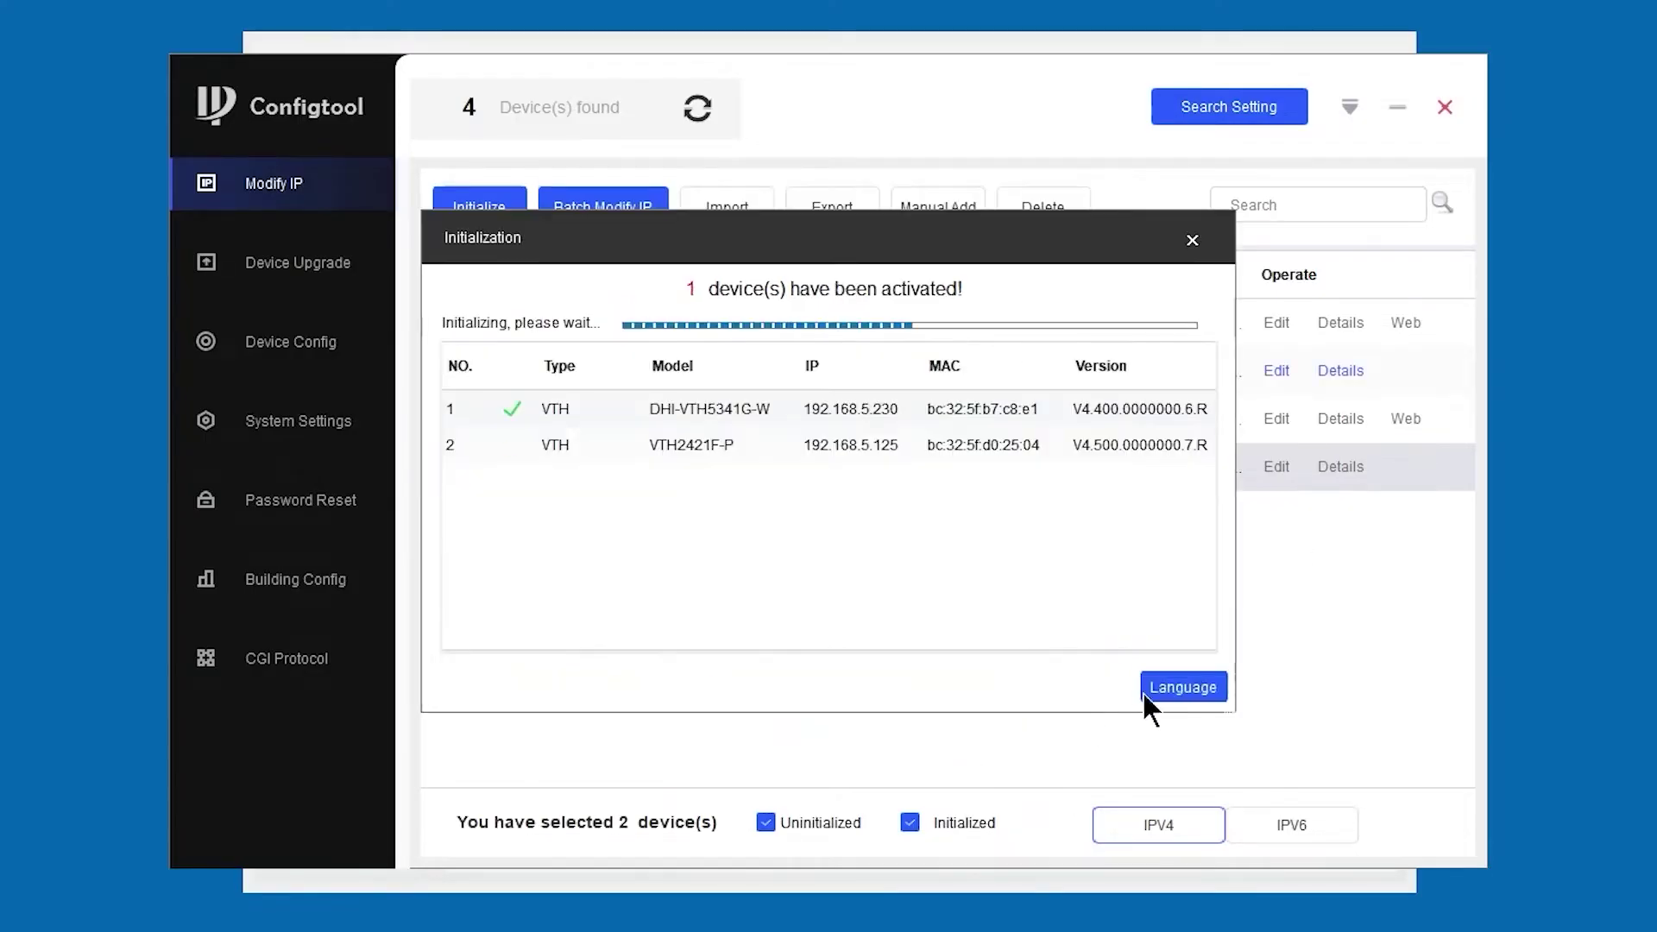
left_click(1179, 686)
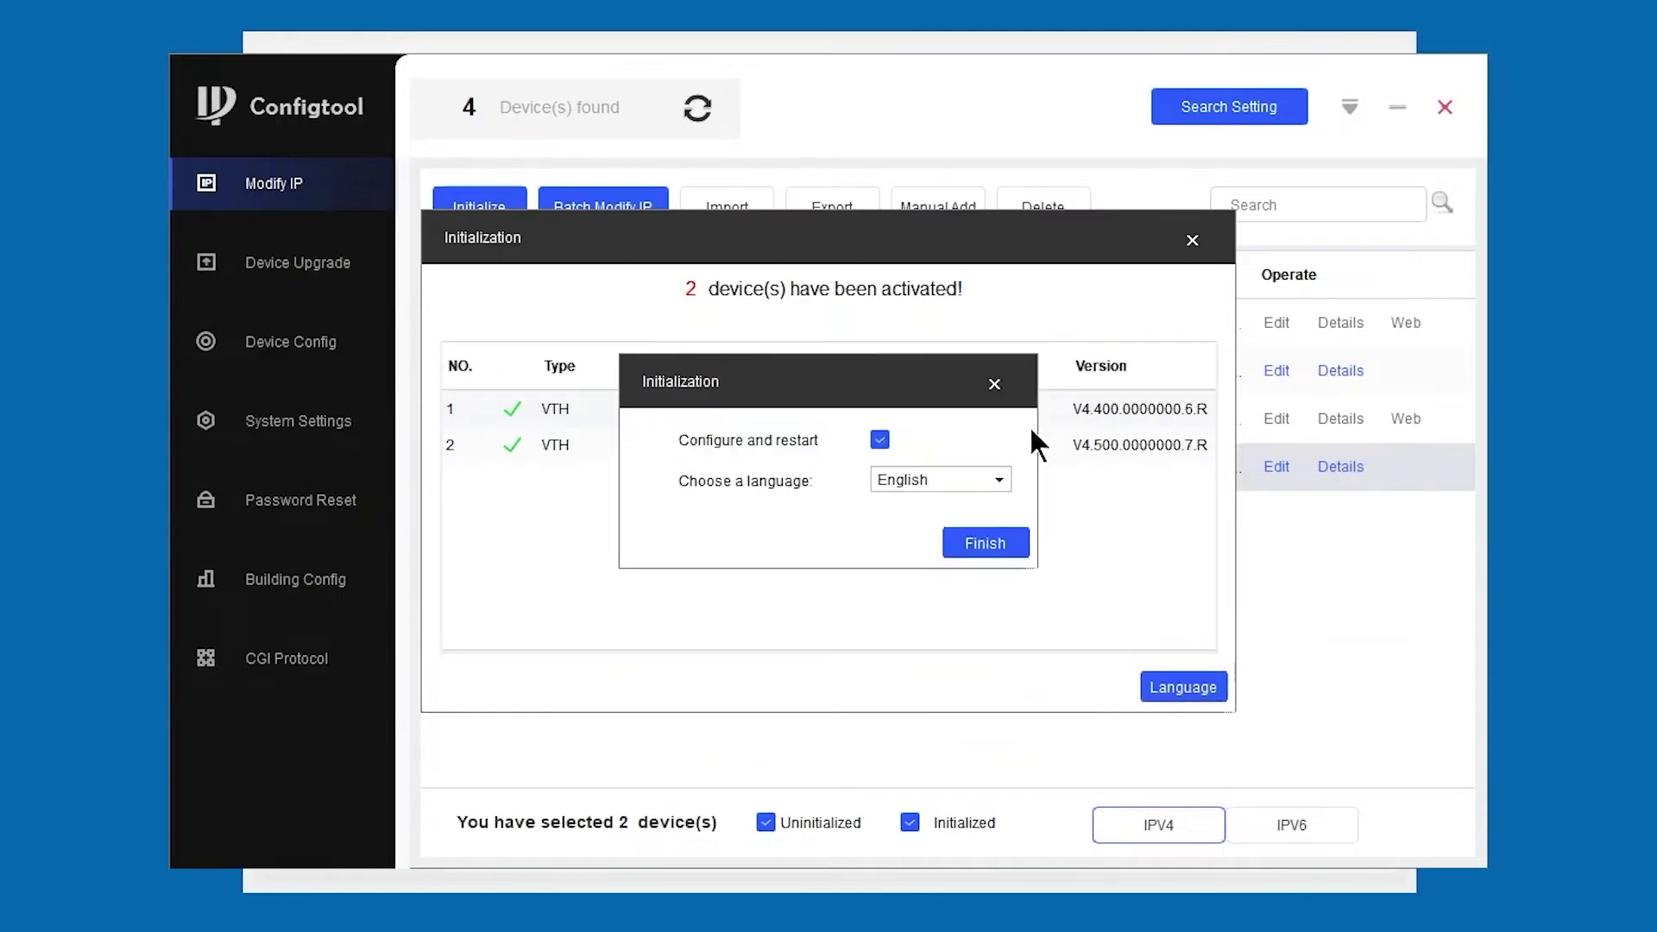
left_click(998, 546)
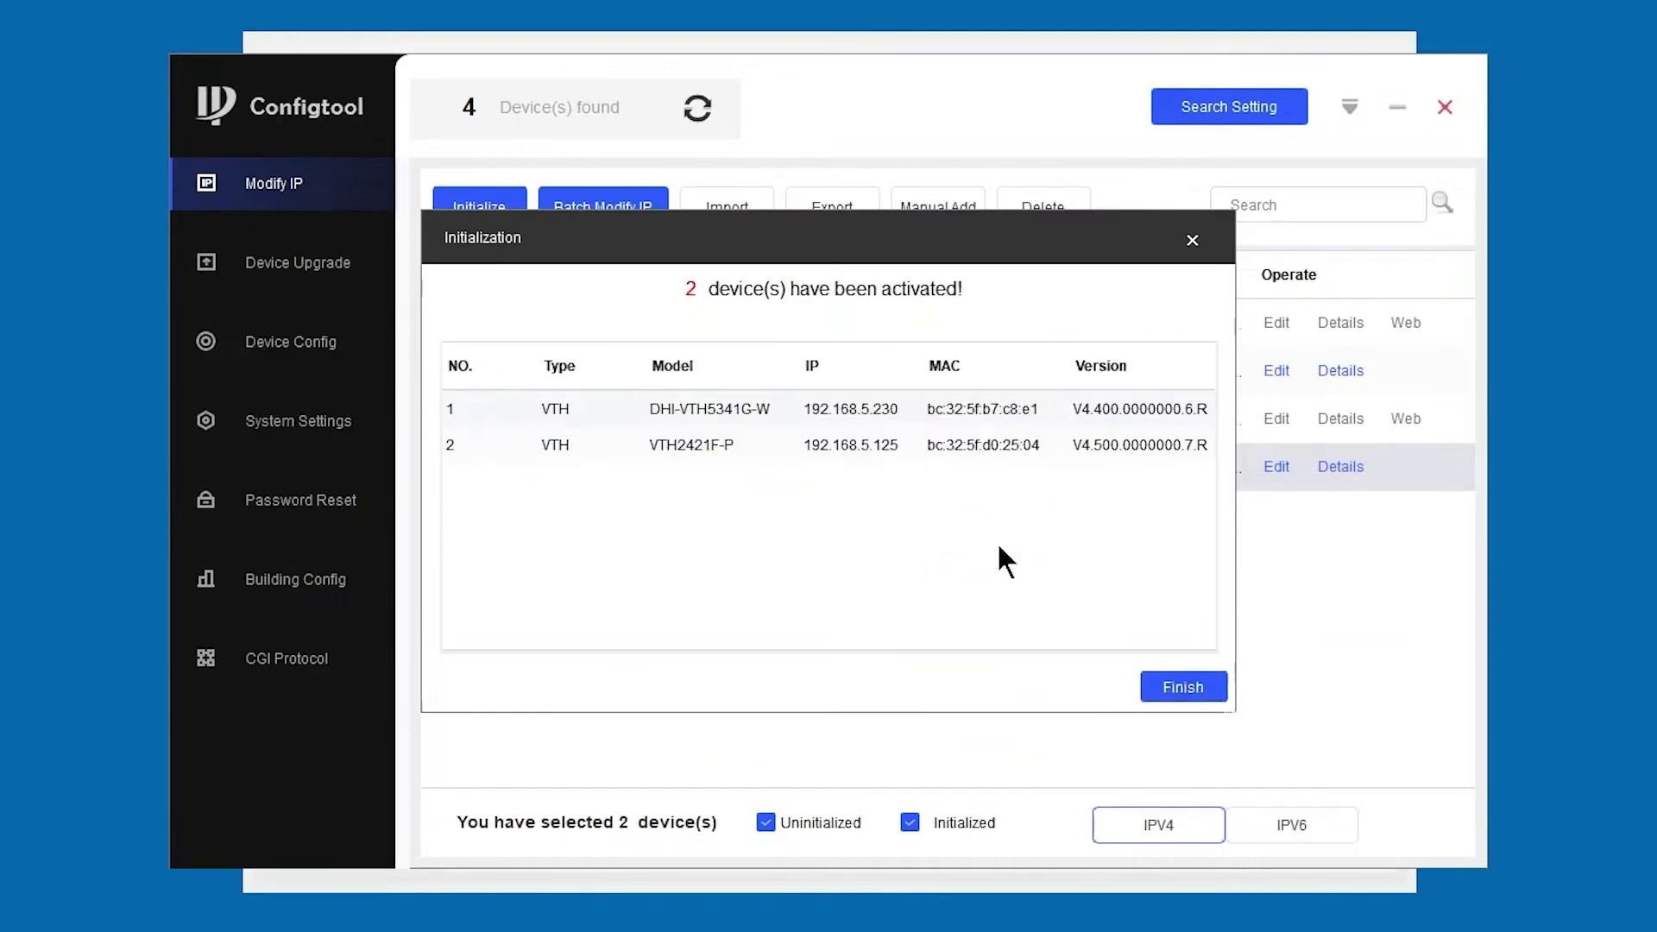
left_click(1199, 686)
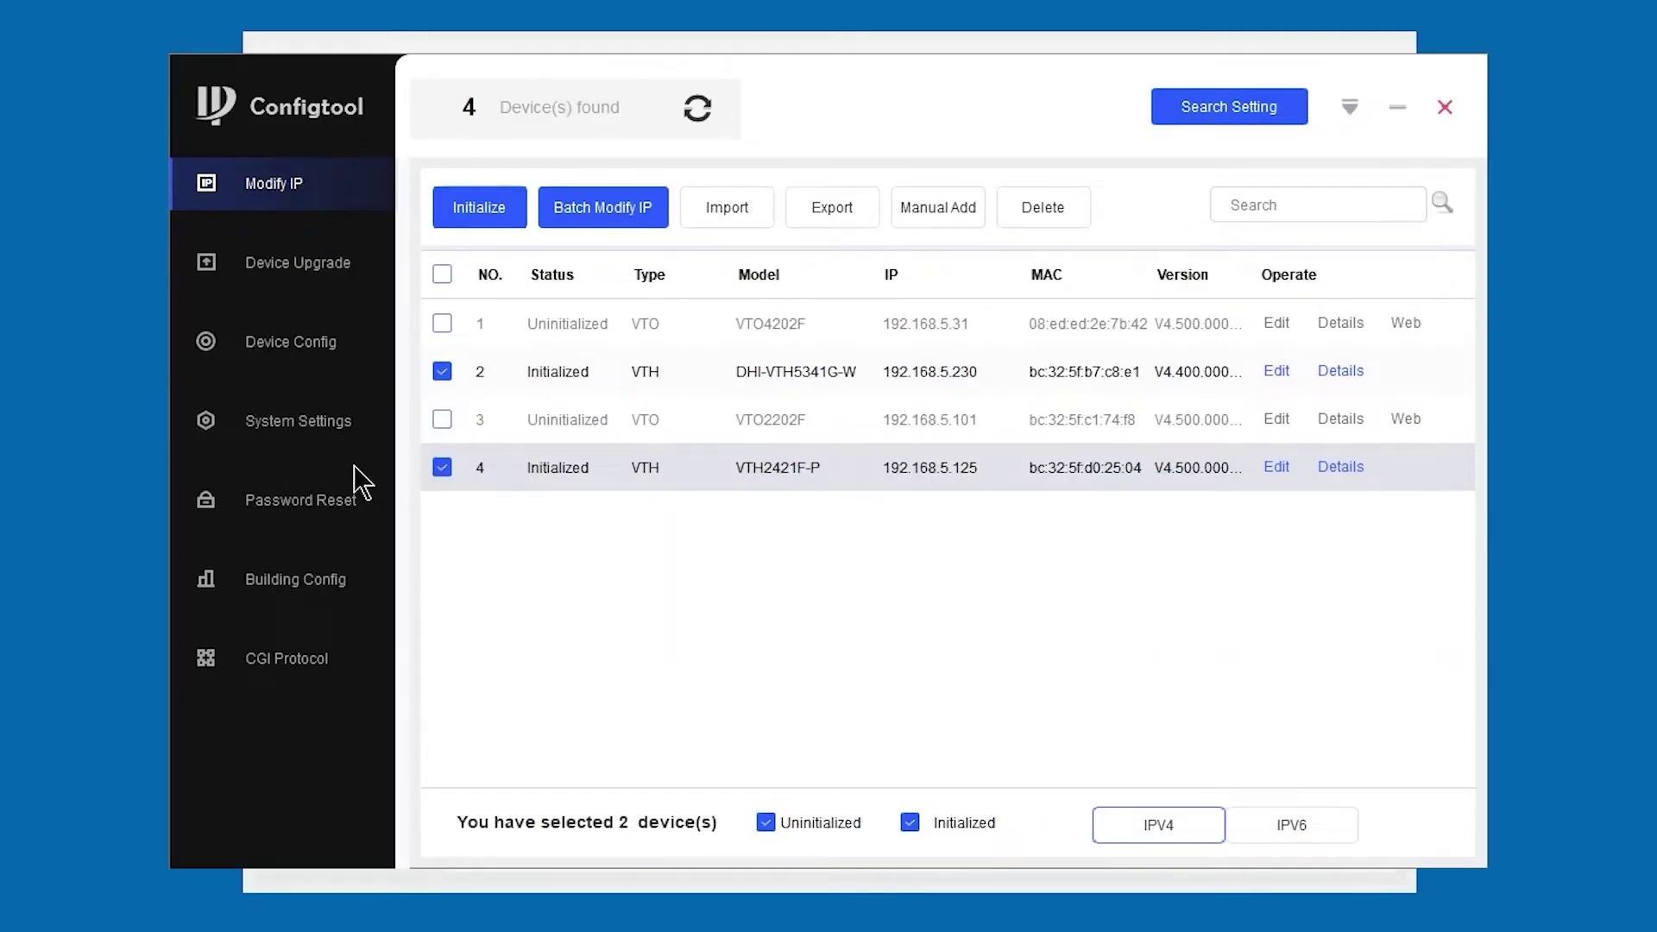
- Deselect the two VTH monitors and select the VTO2202F door station instead
left_click(442, 371)
left_click(443, 468)
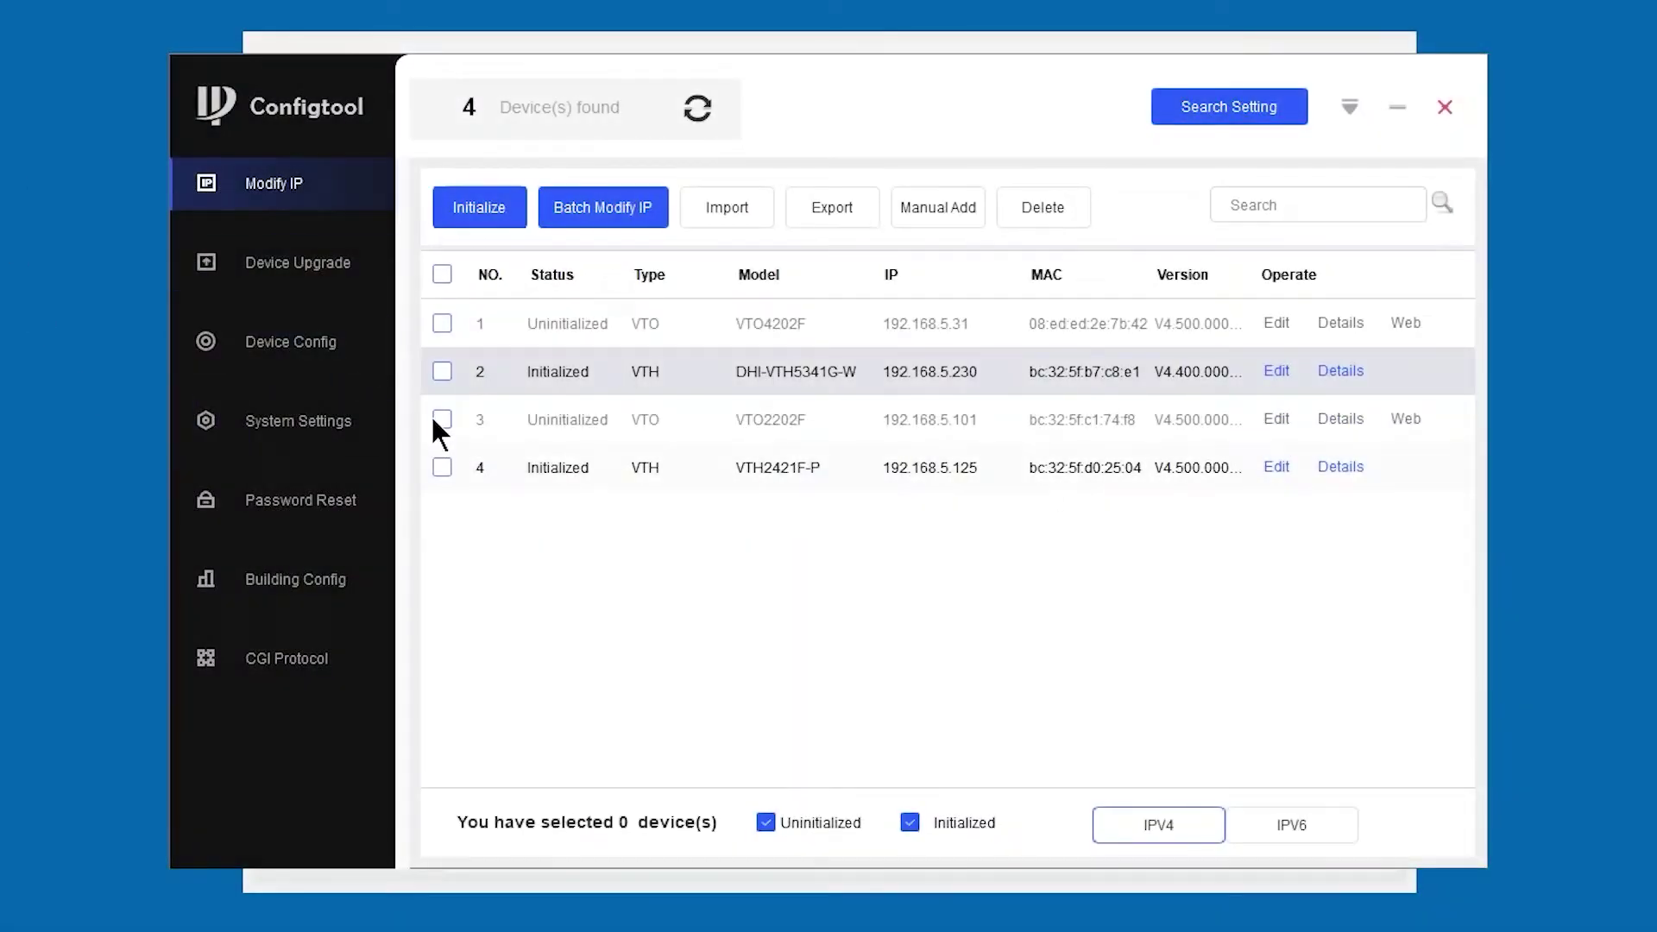
left_click(442, 420)
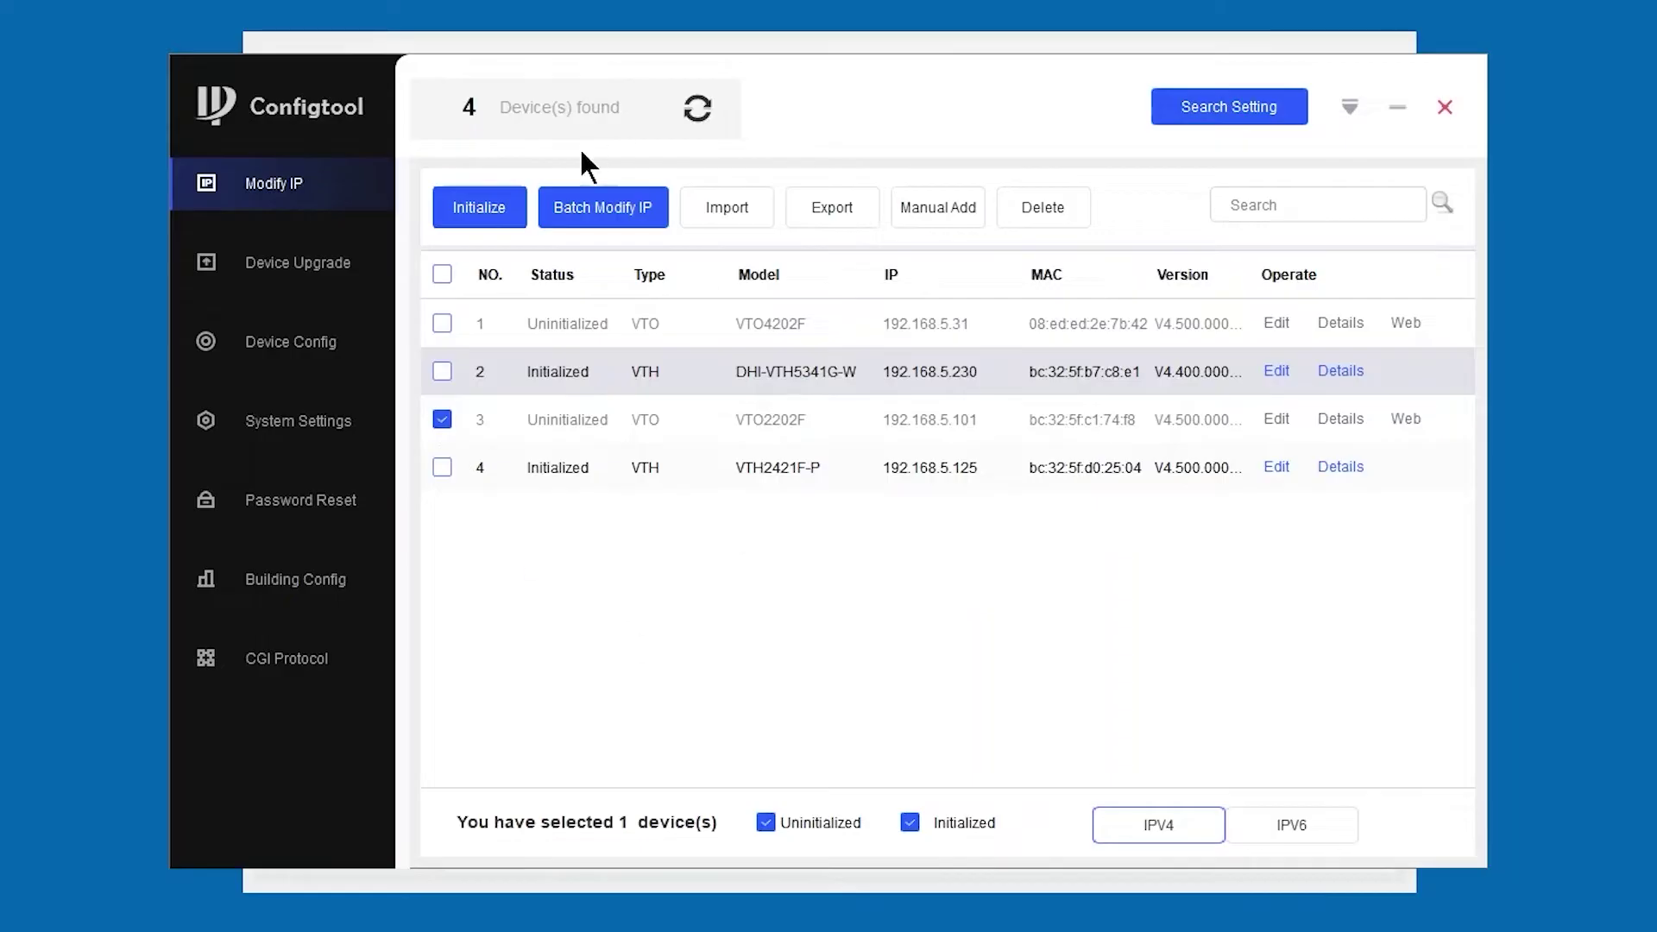
- Initialize the VTO2202F at 192.168.5.101 with a new admin password, skipping the reset email
left_click(499, 216)
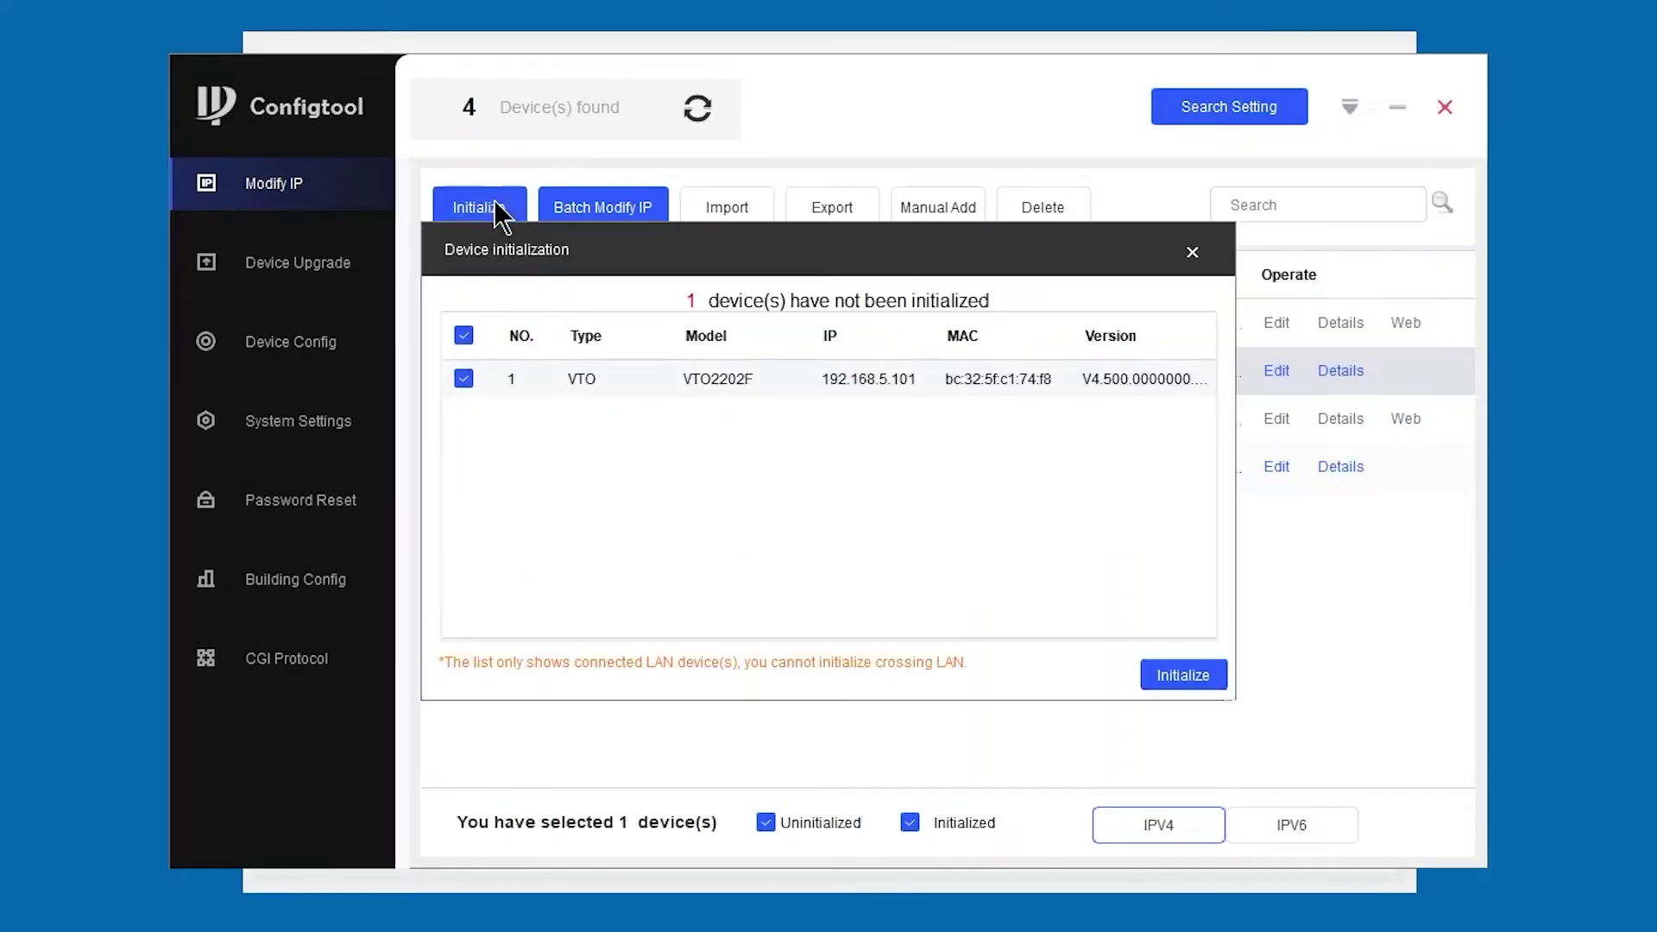
left_click(1187, 676)
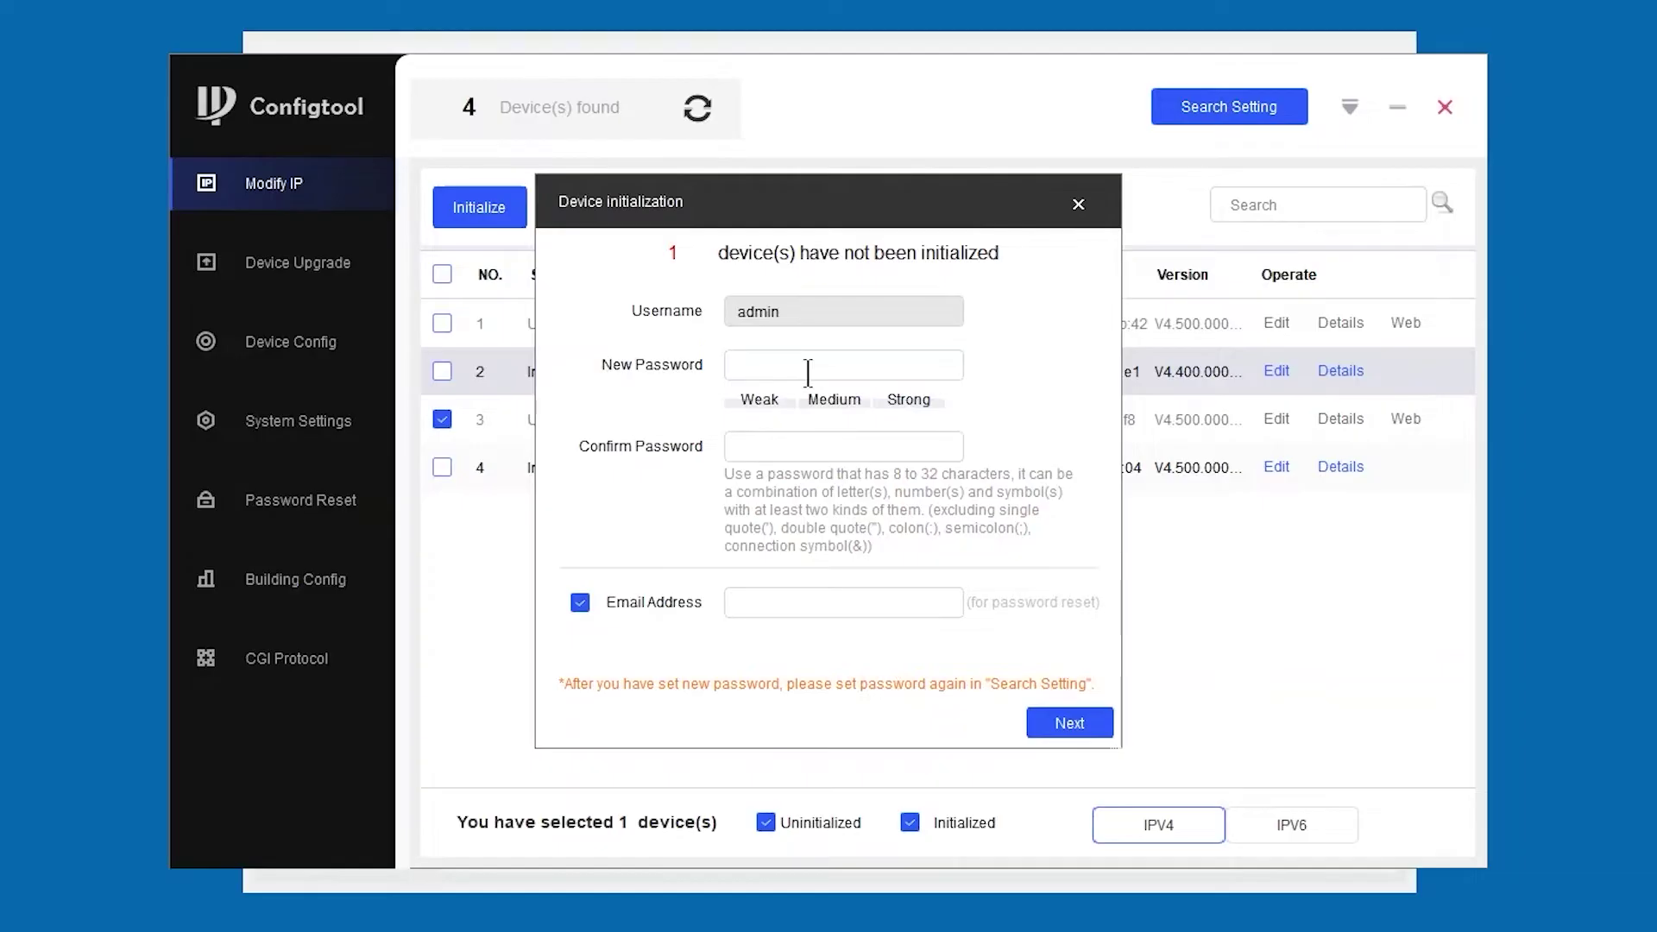
type("a")
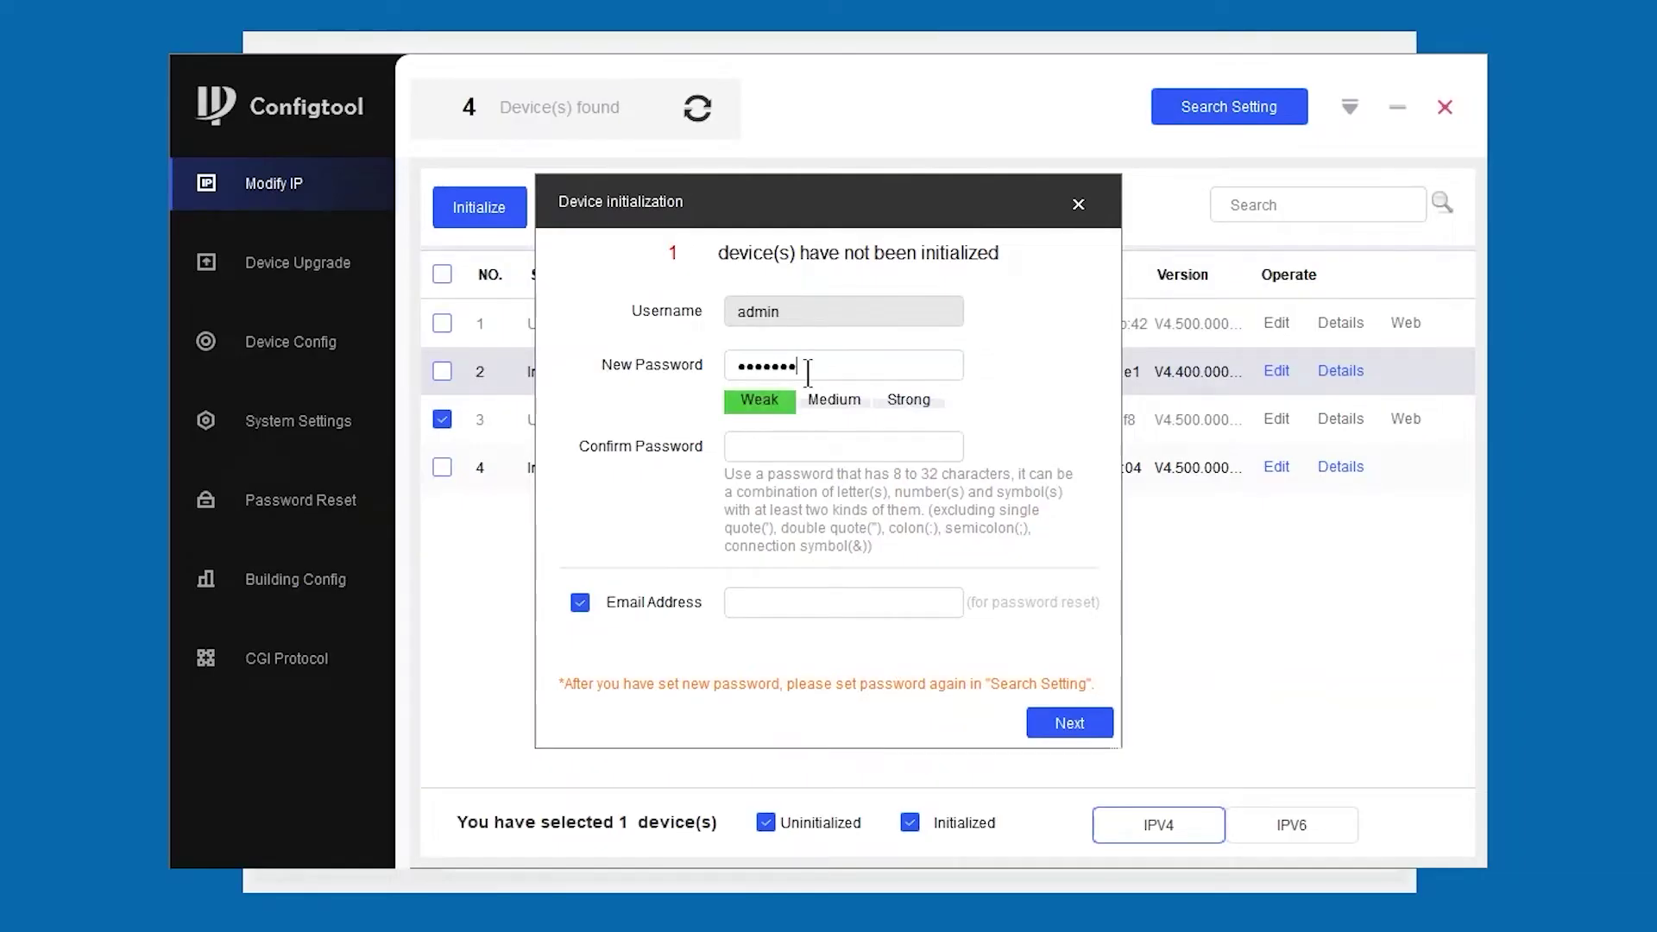
type("1")
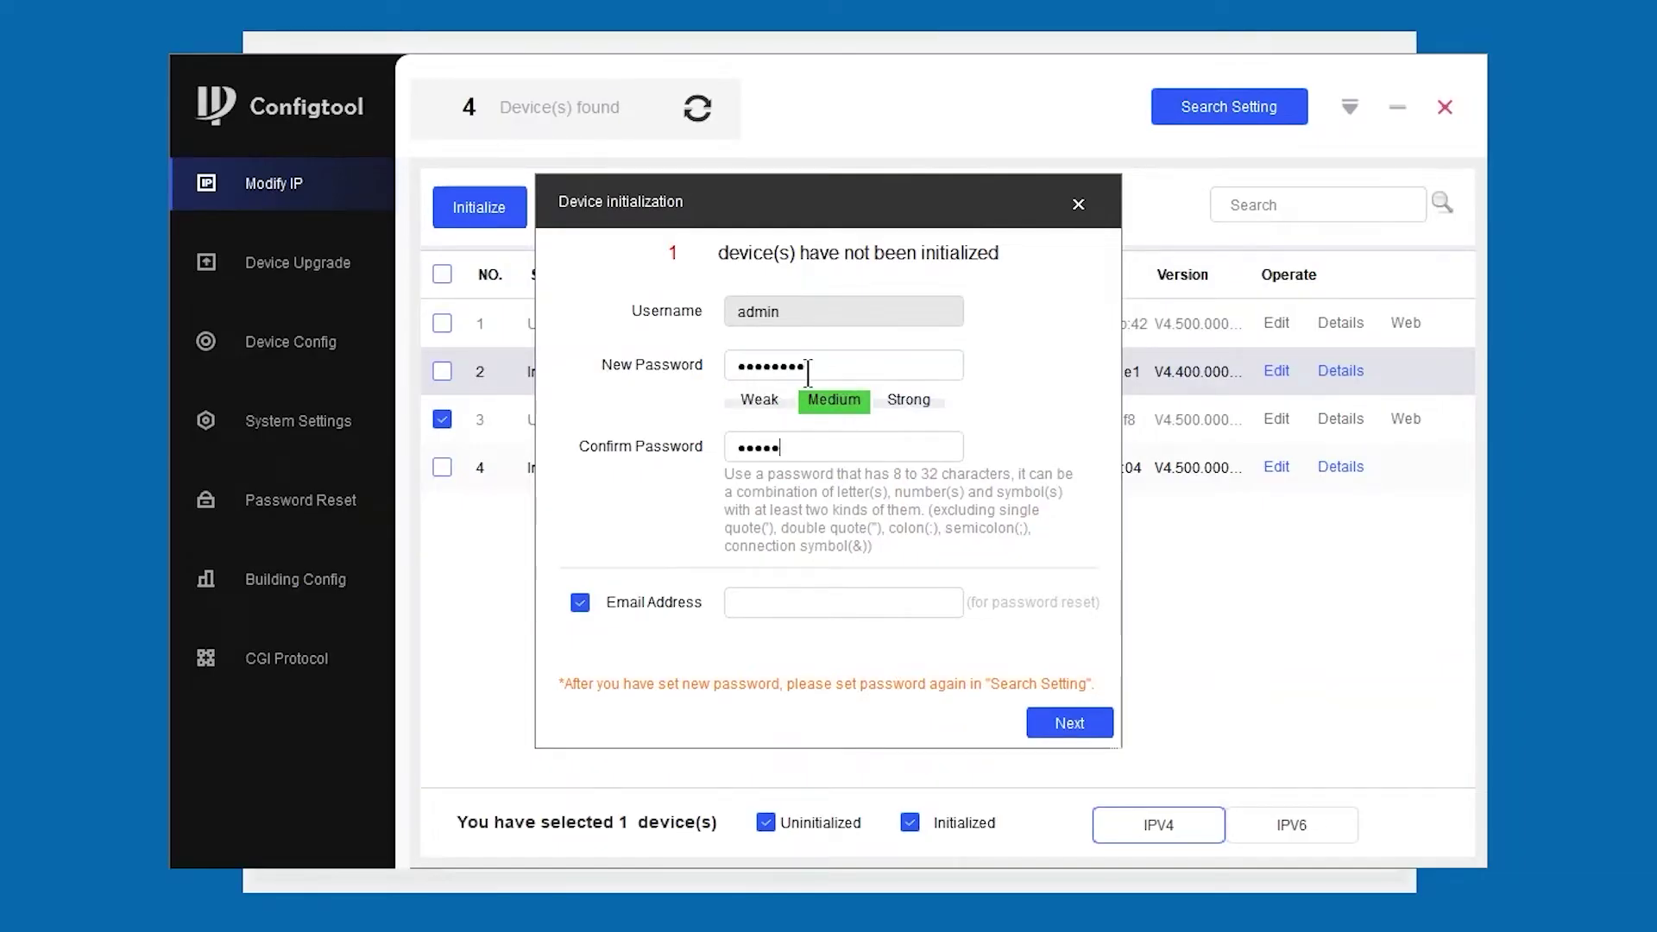
left_click(1090, 725)
left_click(850, 604)
left_click(577, 606)
left_click(1090, 714)
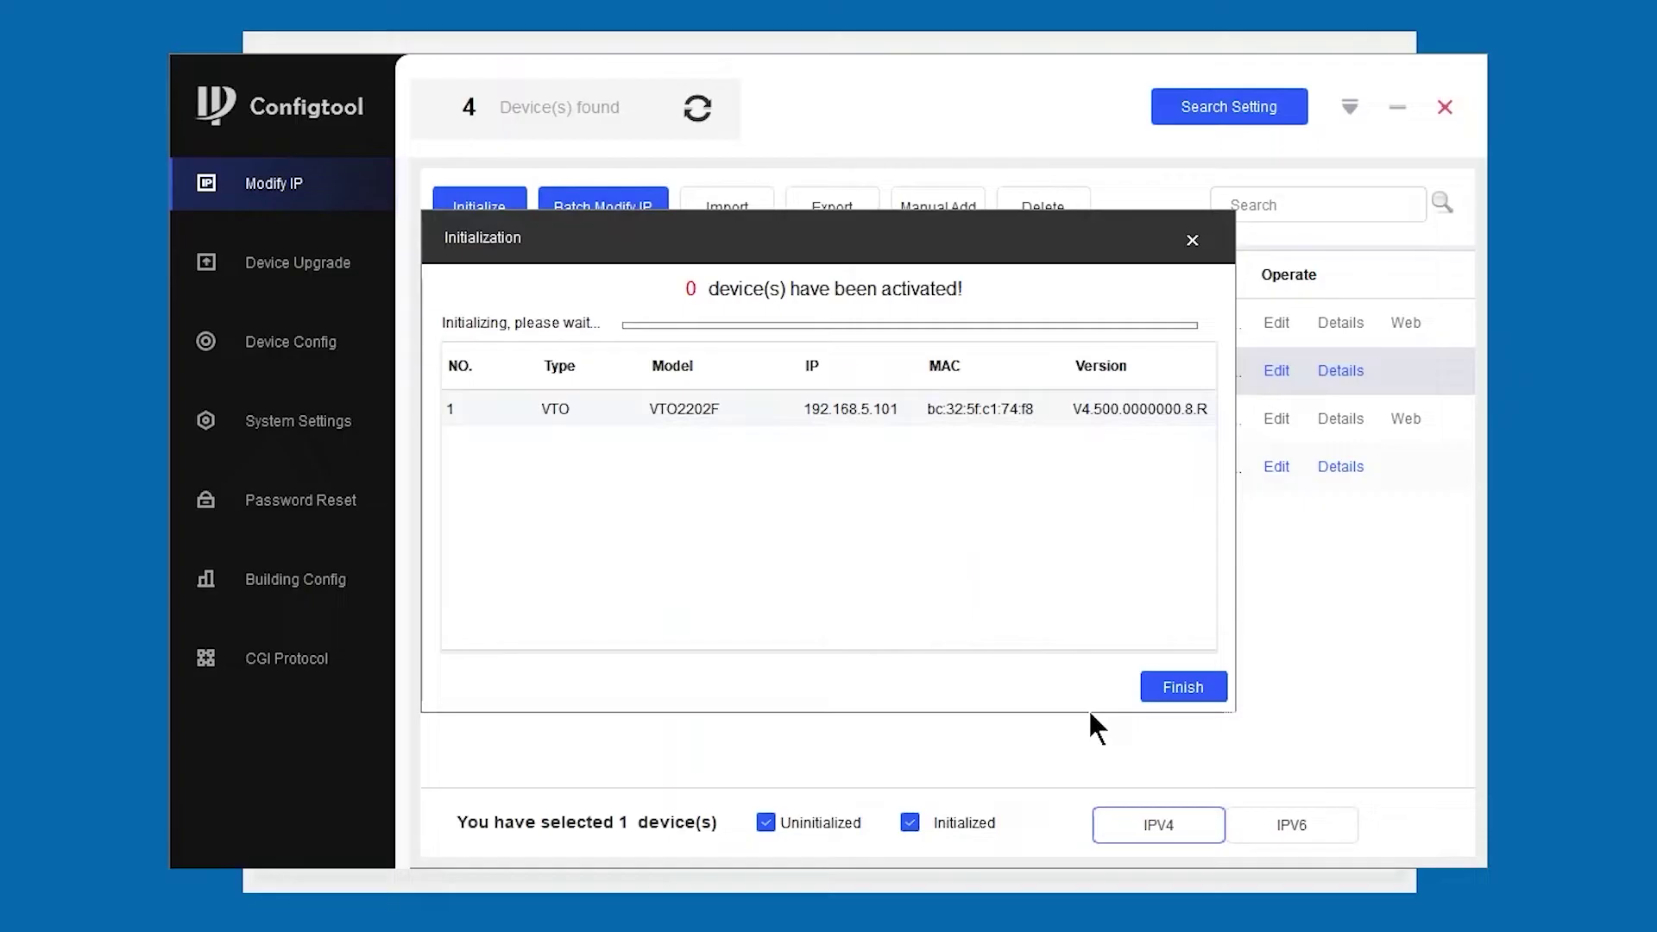
left_click(1207, 687)
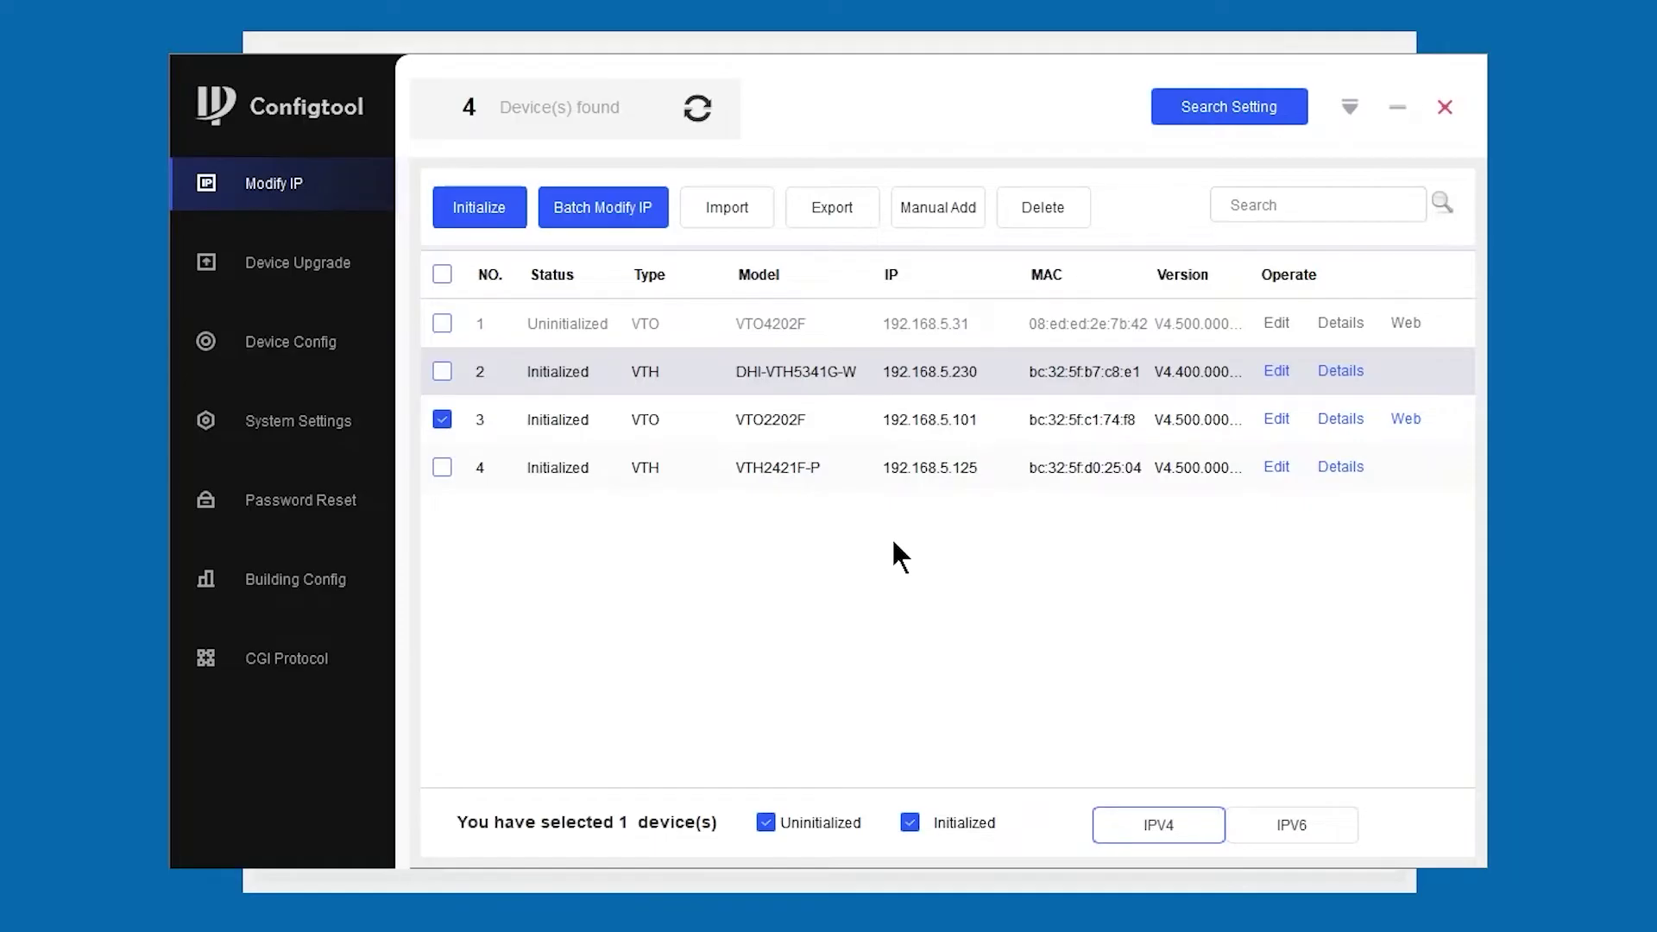
- Export all devices except the VTO4202F to the Desktop as the CSV 'VTO Config'
left_click(442, 274)
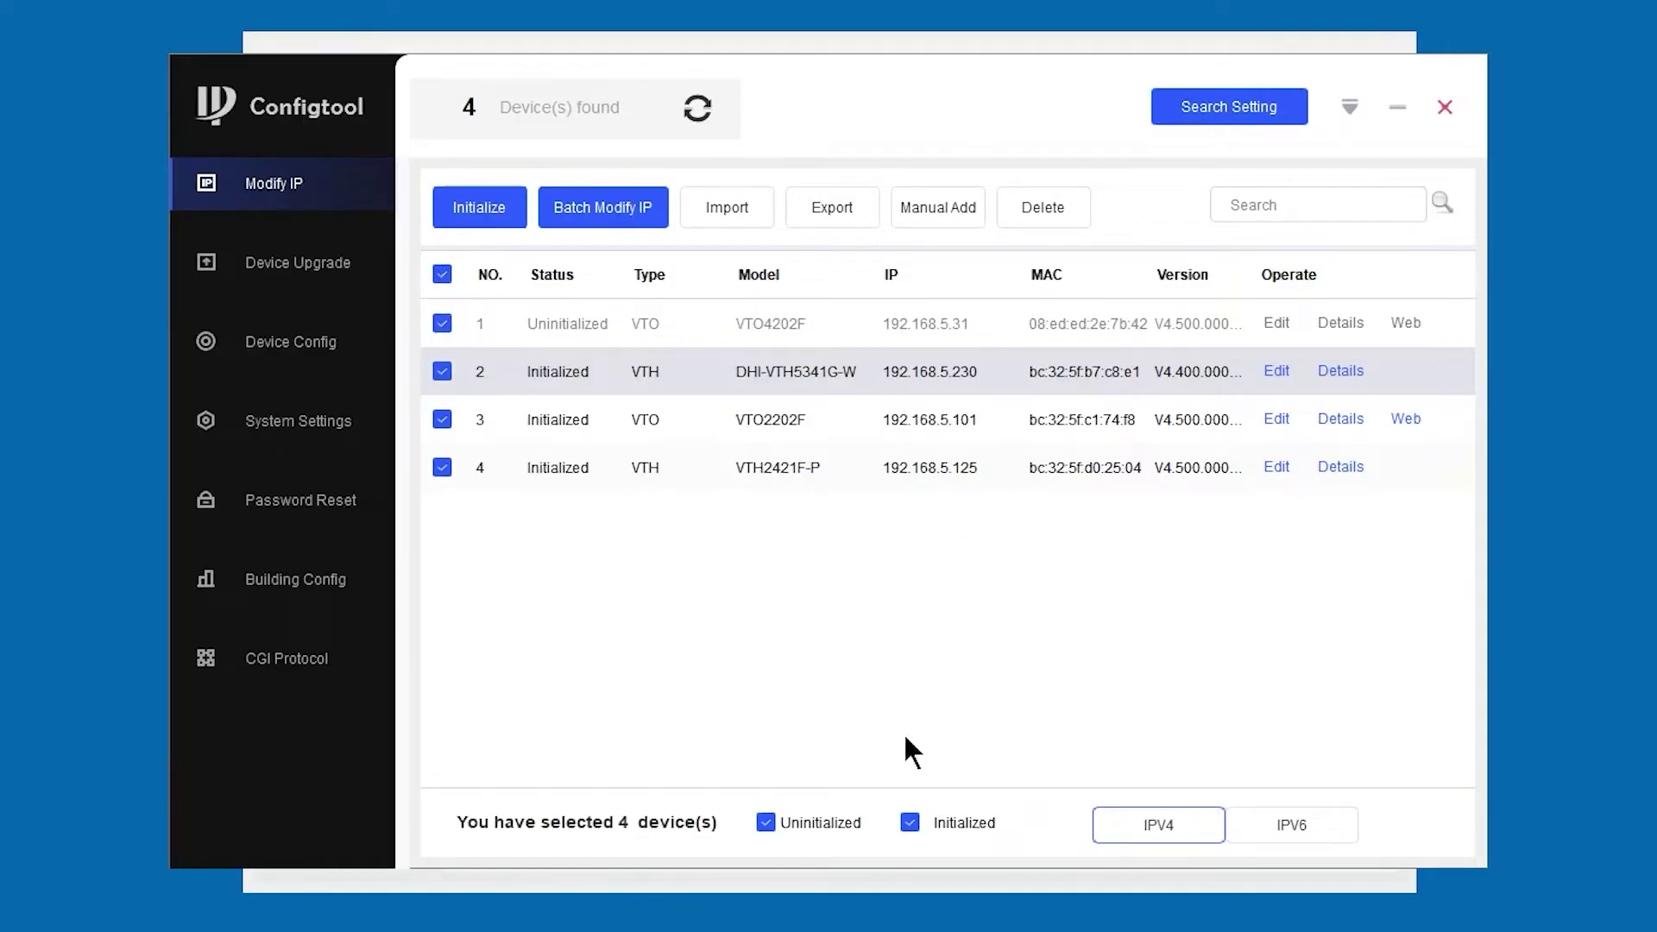
left_click(441, 324)
left_click(823, 205)
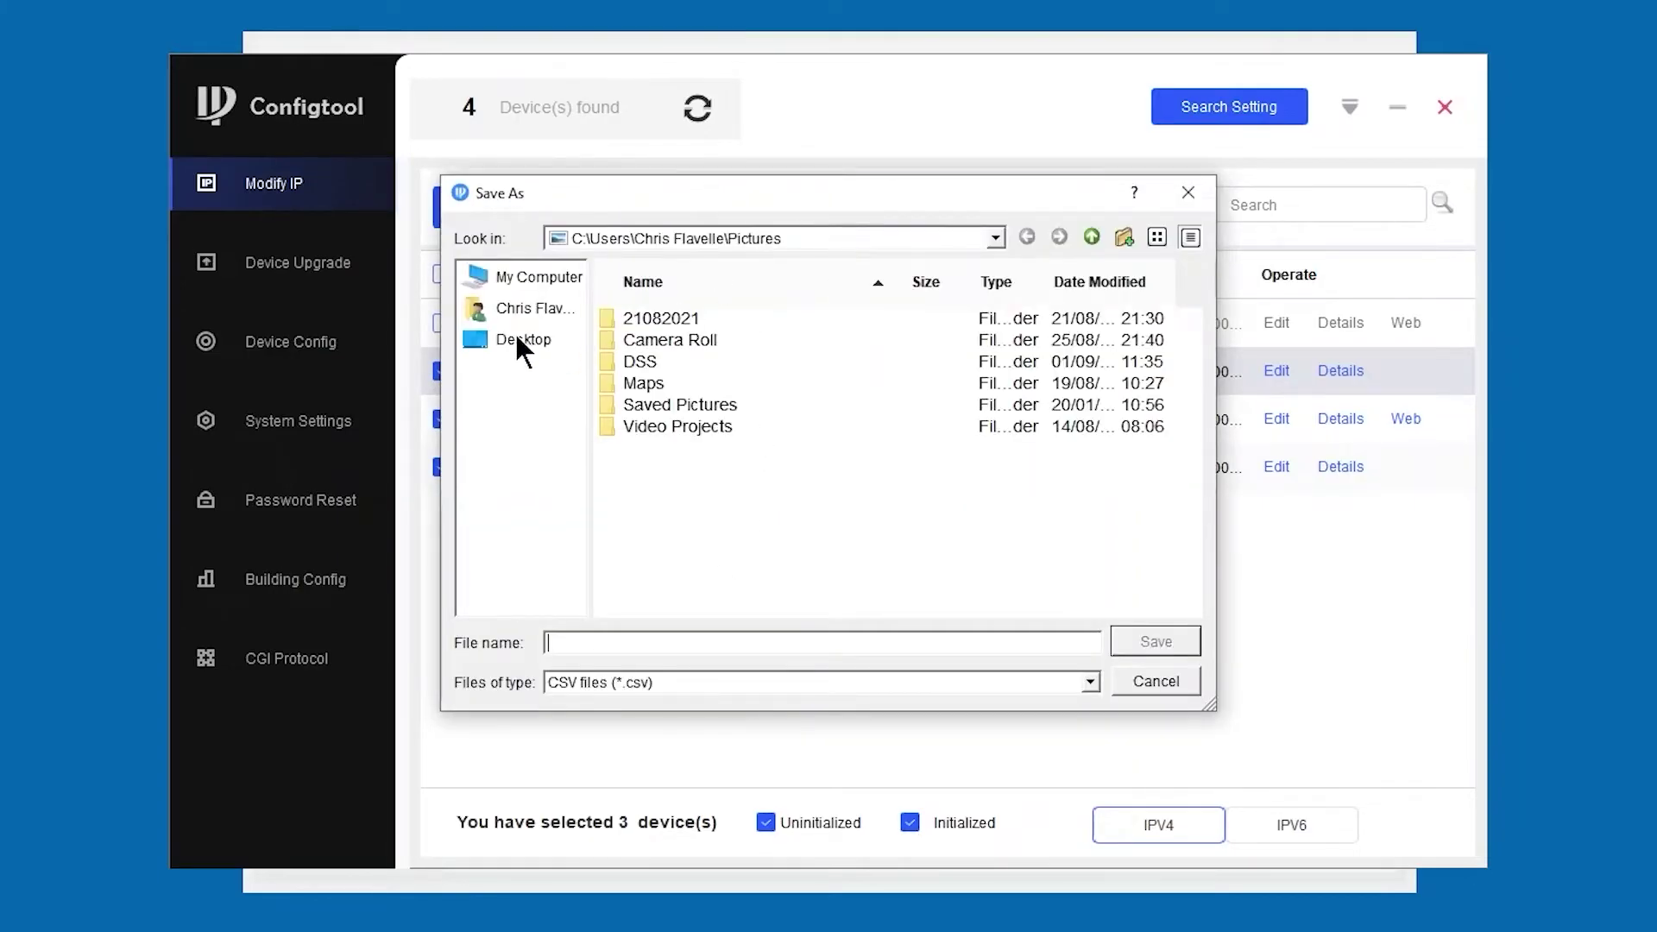
left_click(521, 343)
left_click(631, 640)
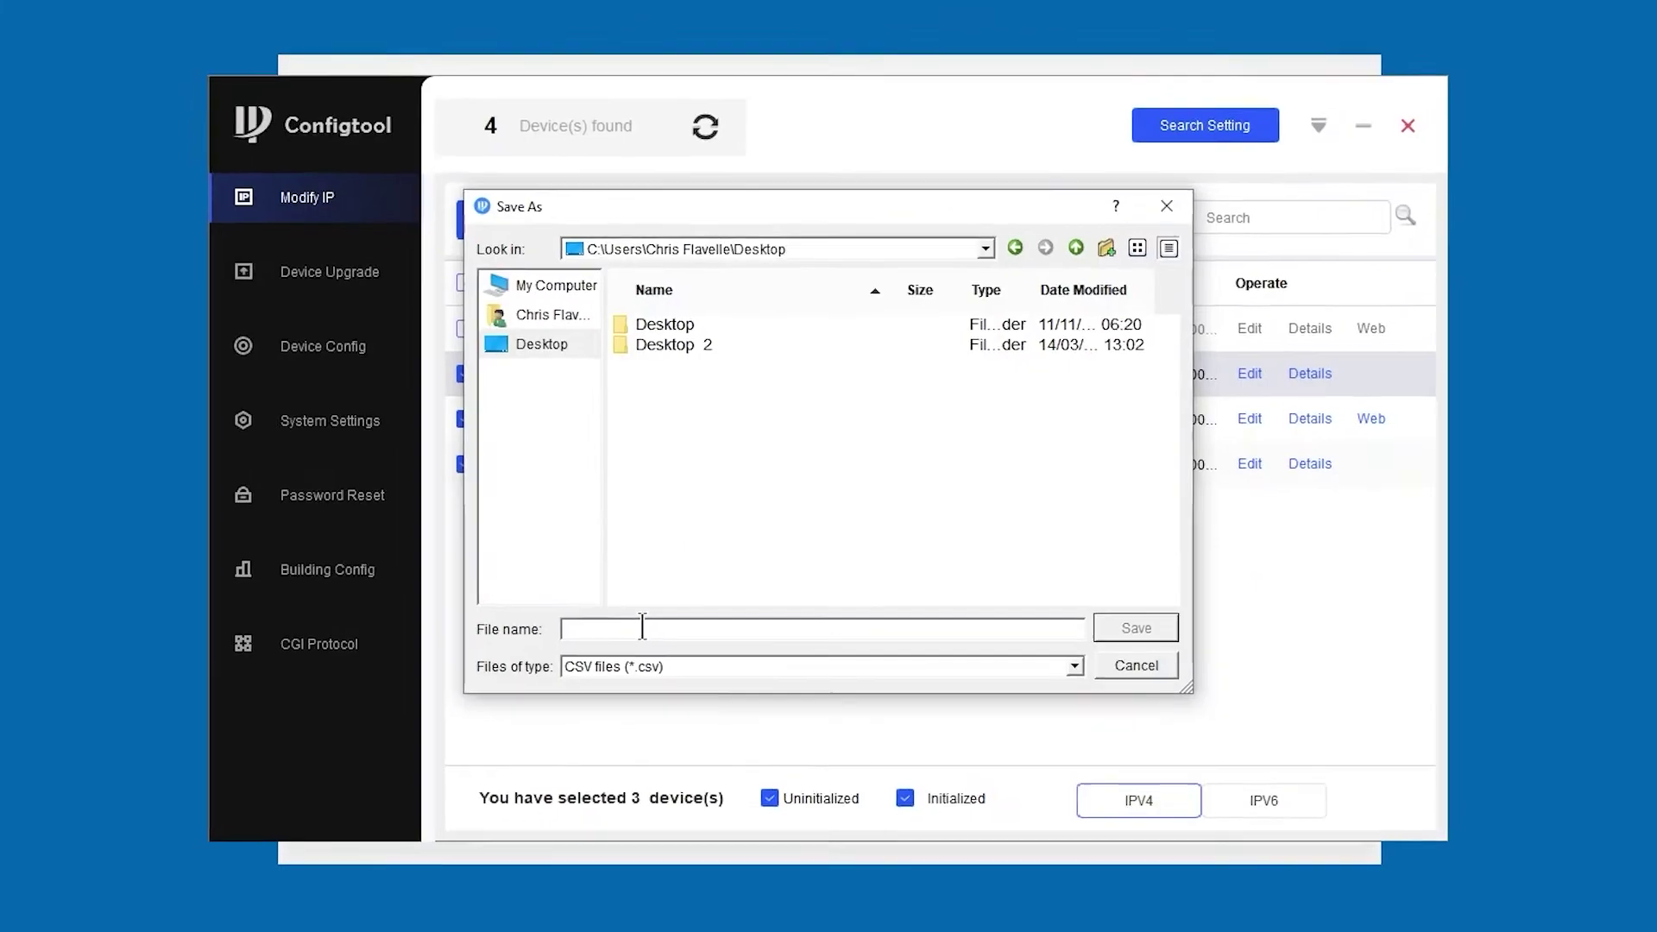
type("VTO Con")
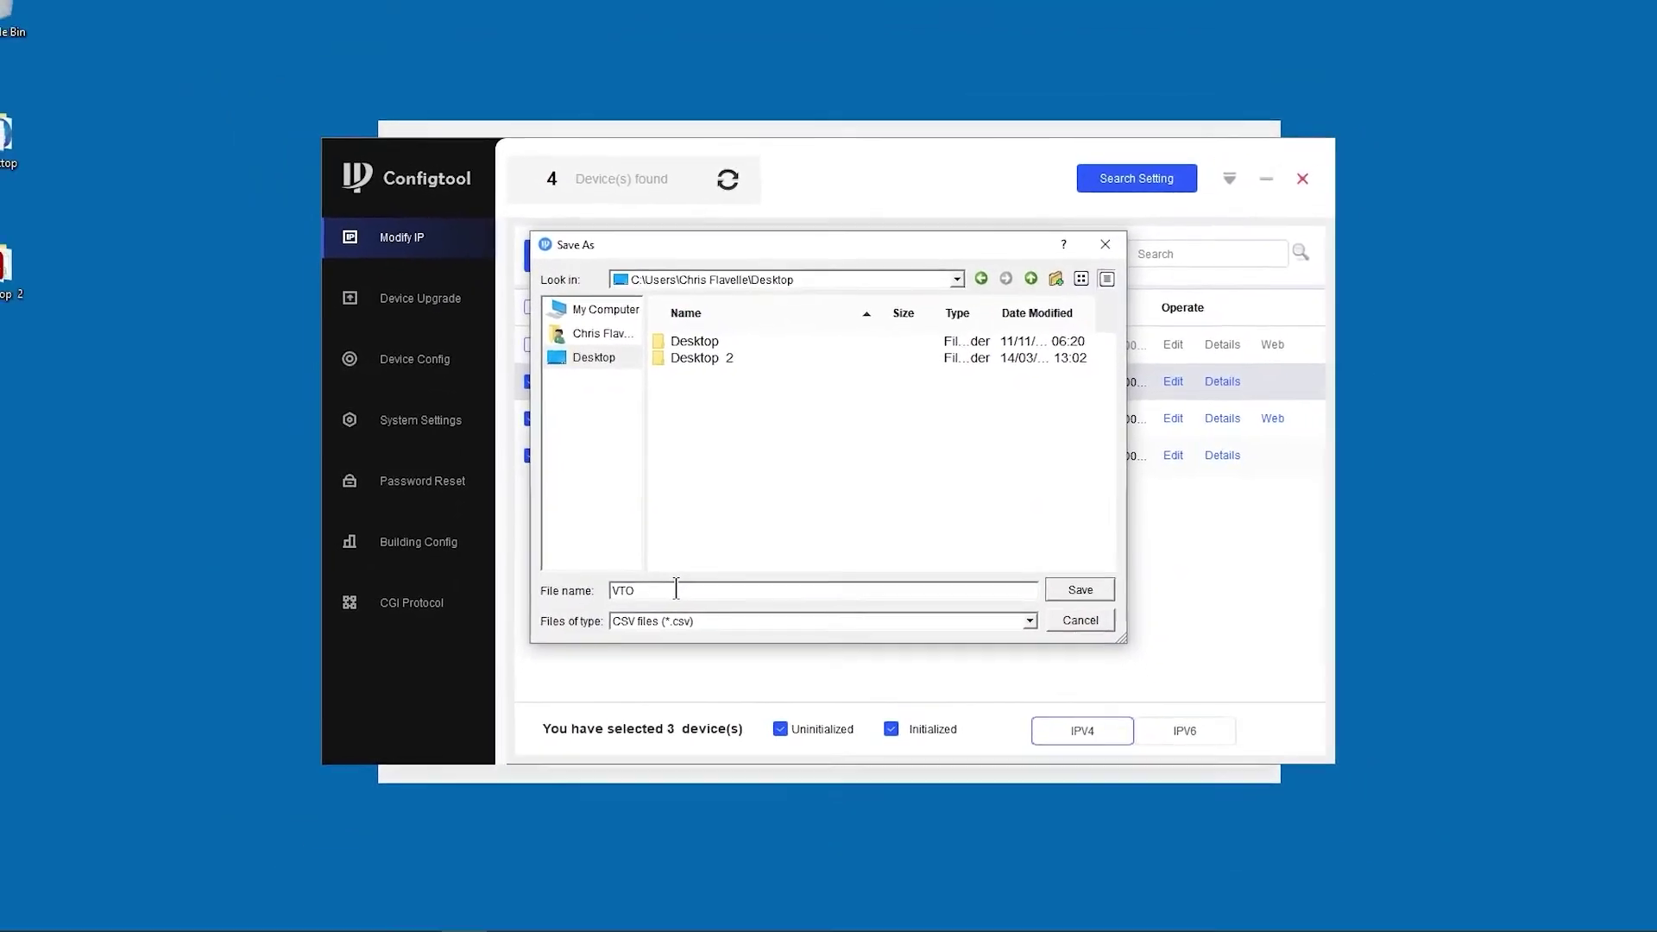
type("fig")
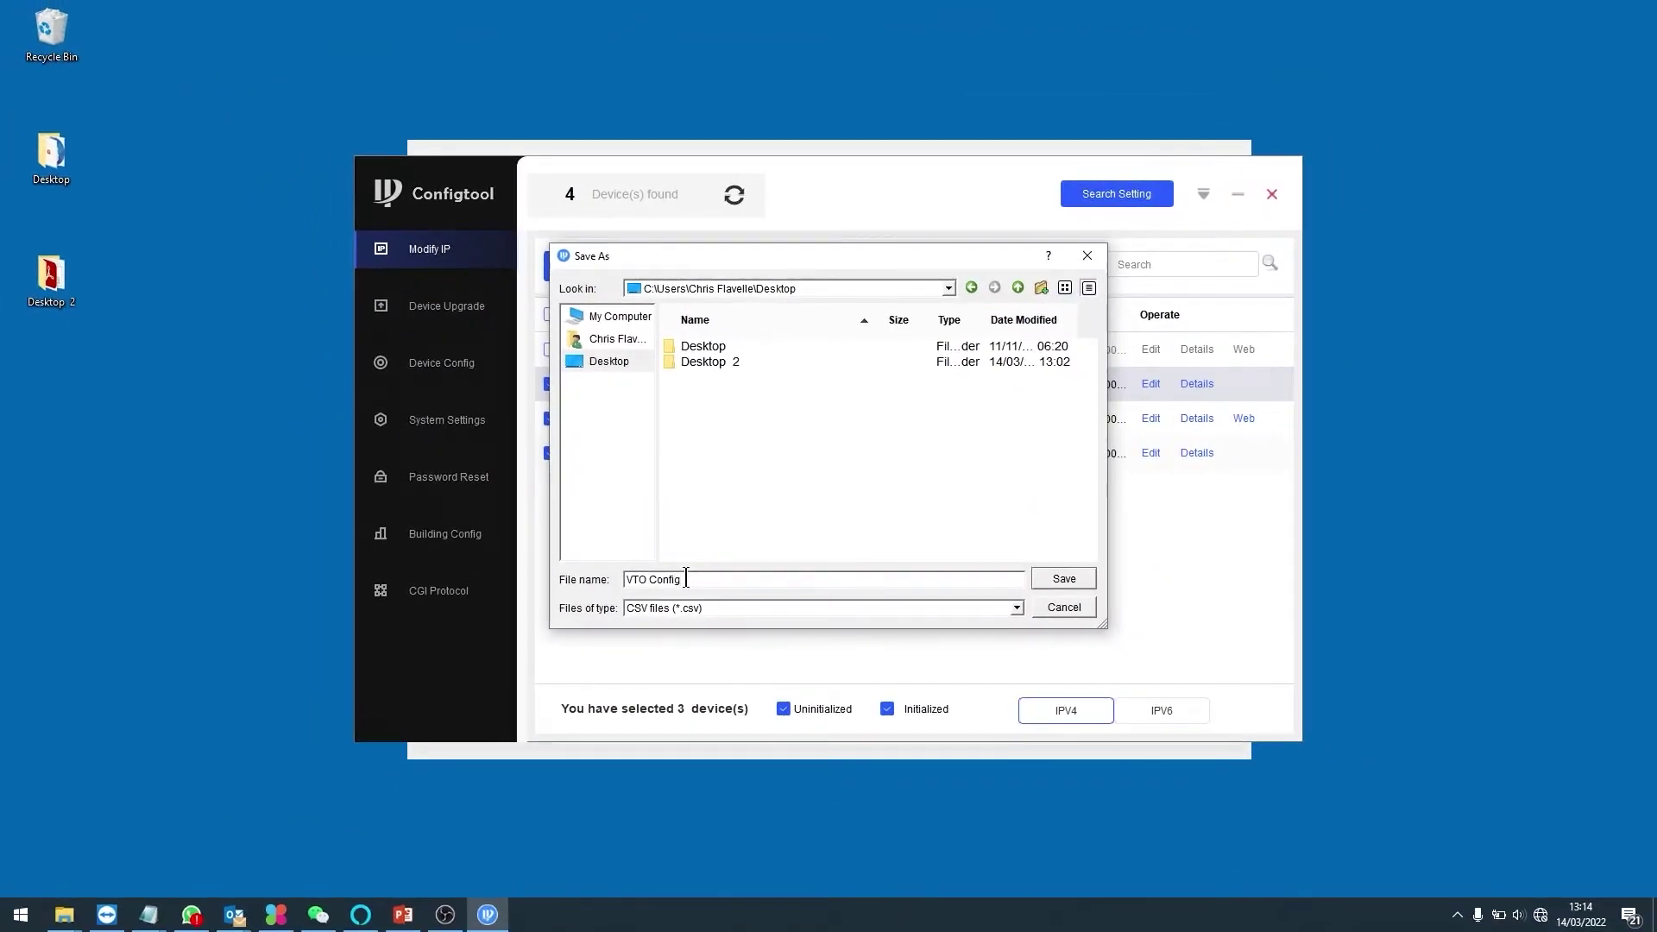
key("Return")
left_click(832, 551)
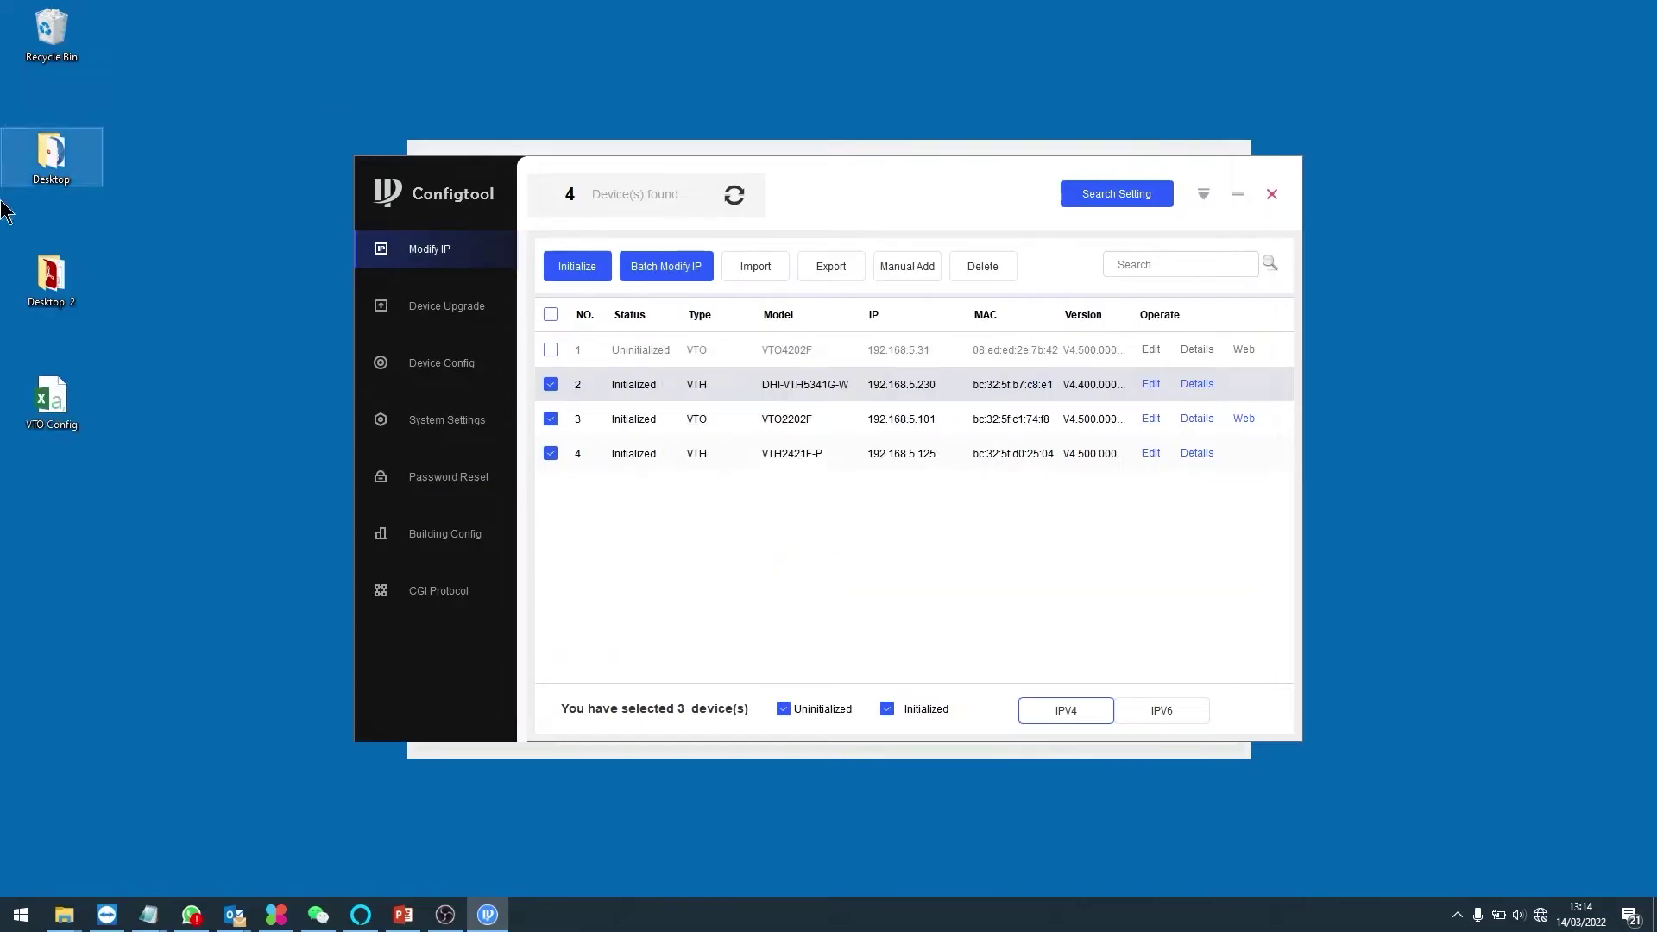
- Open VTO Config maximized in Excel and auto-fit every column to its contents
left_click(52, 399)
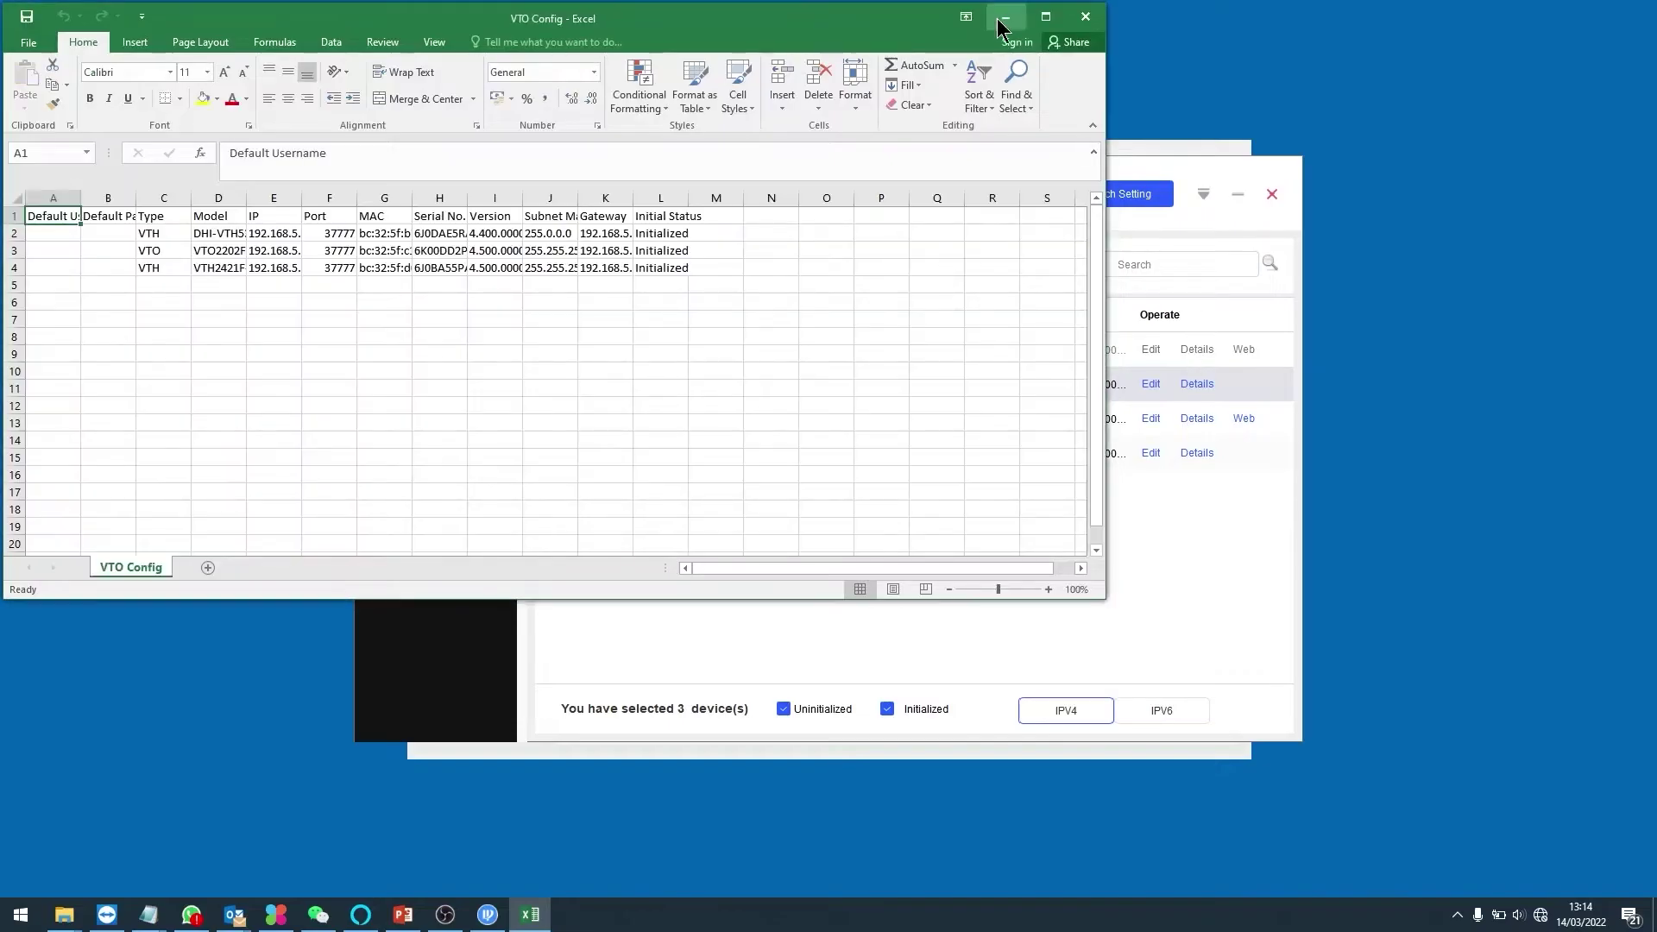
double_click(821, 25)
scroll(788, 501, "up", 4)
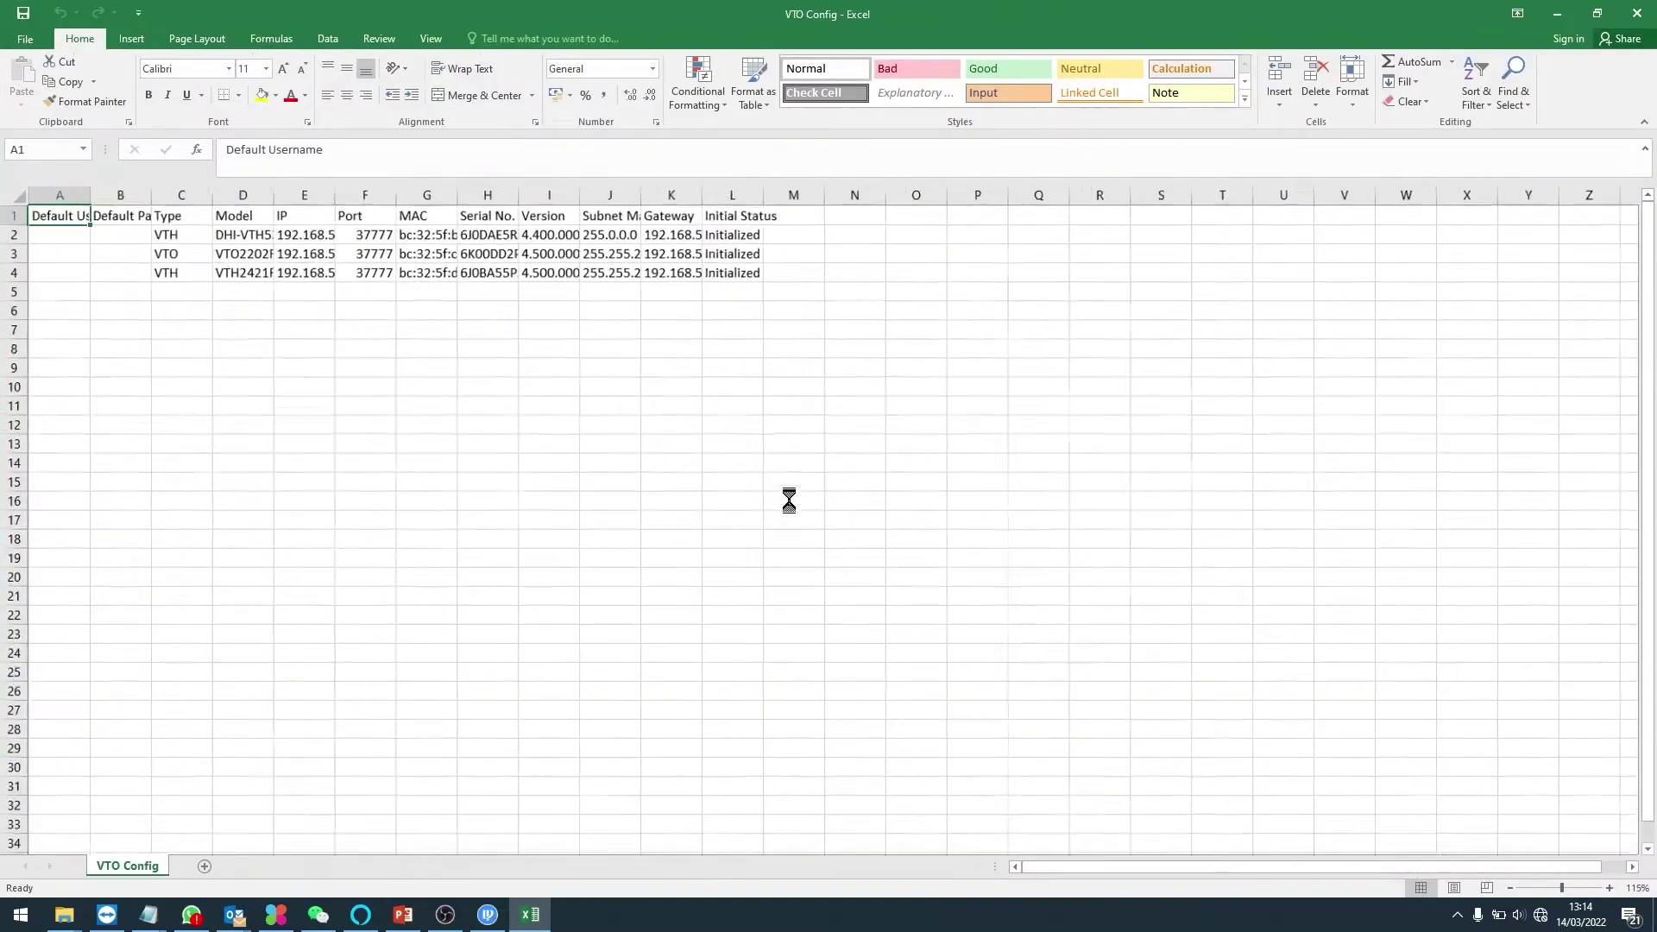
left_click(21, 192)
double_click(301, 200)
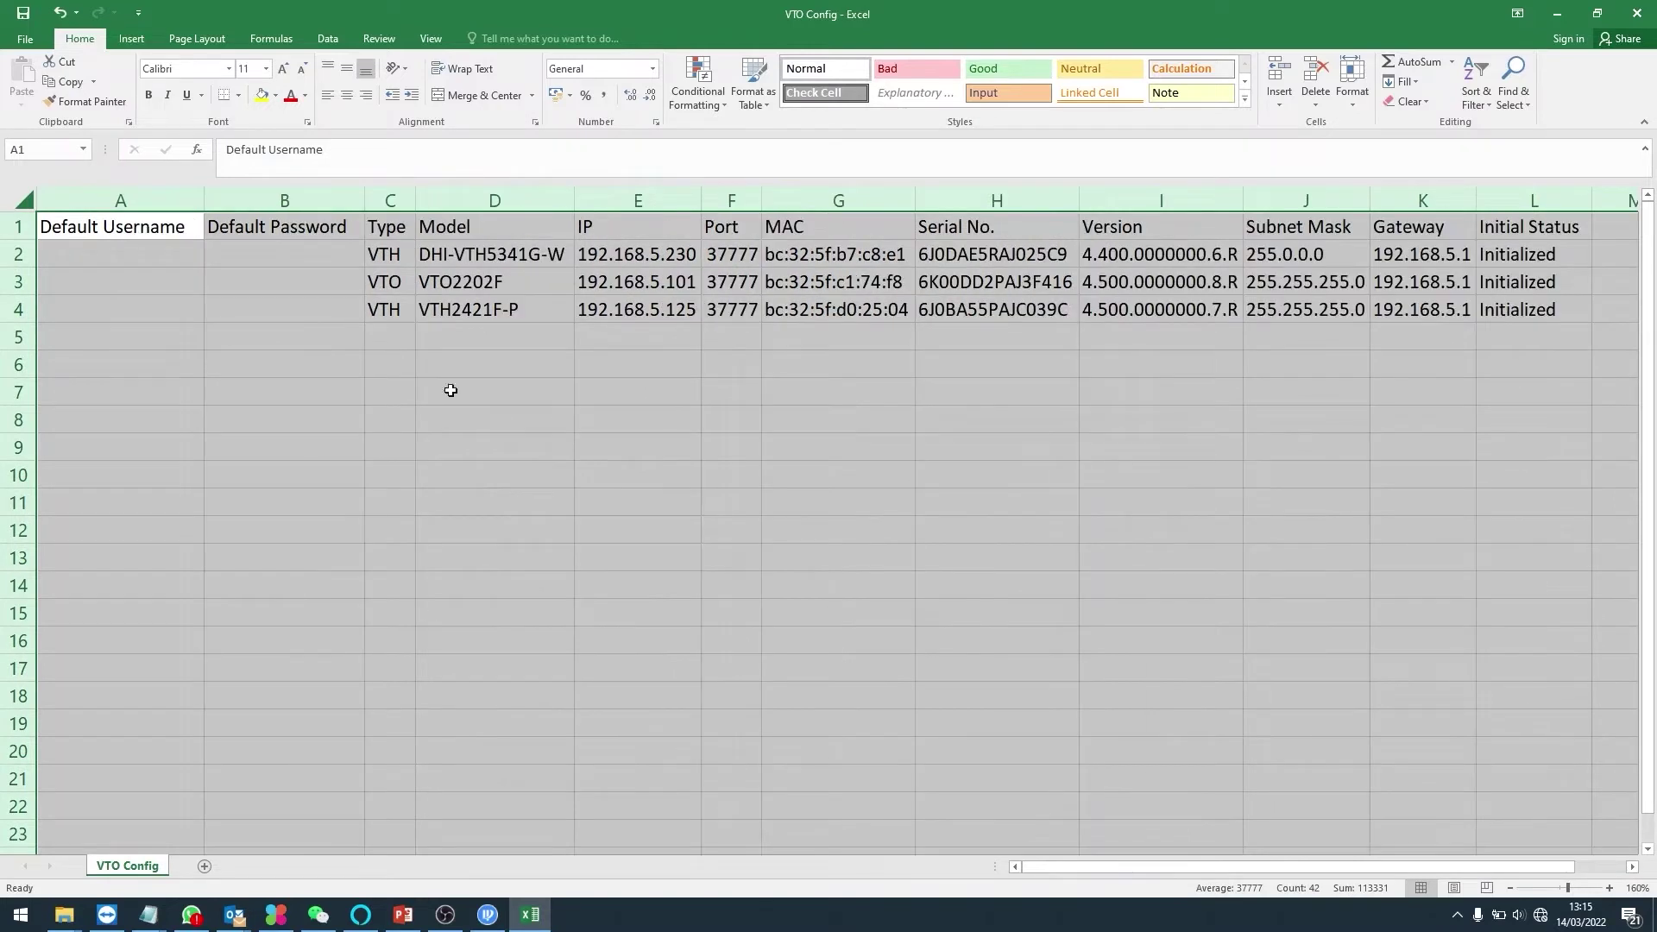
scroll(459, 349, "down", 3)
left_click(532, 337)
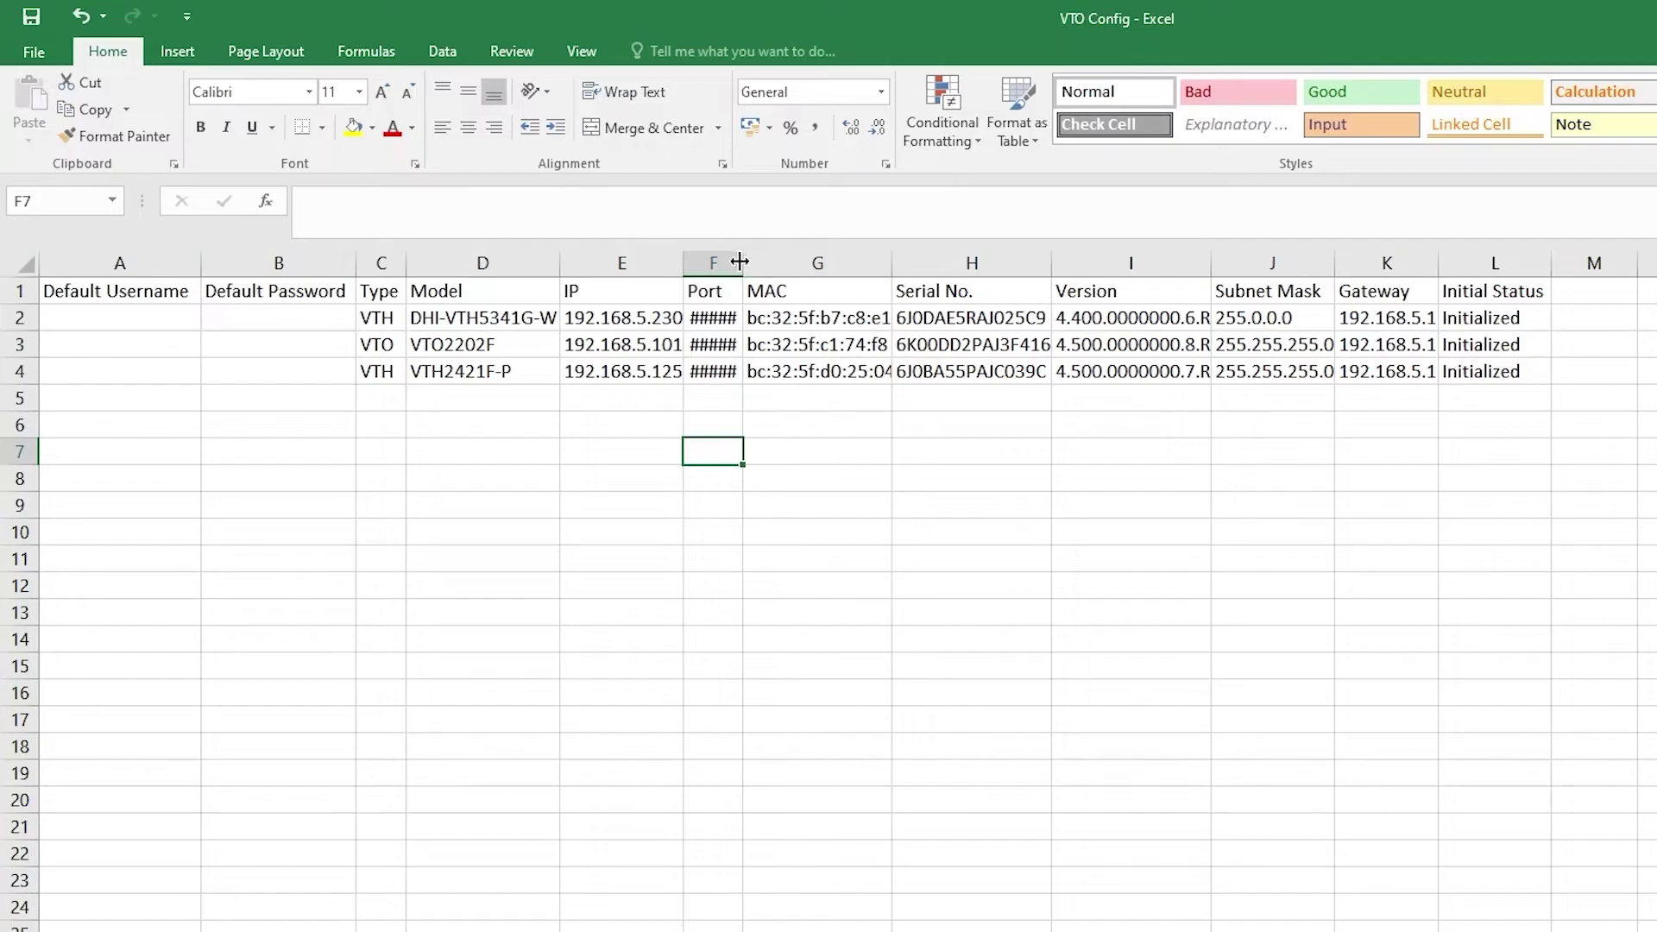
- Widen column F so Port 37777 shows, then select the VTO's model and IP in D3:E3
left_click_drag(743, 263, 780, 263)
left_click_drag(621, 318, 659, 381)
left_click_drag(731, 451, 854, 531)
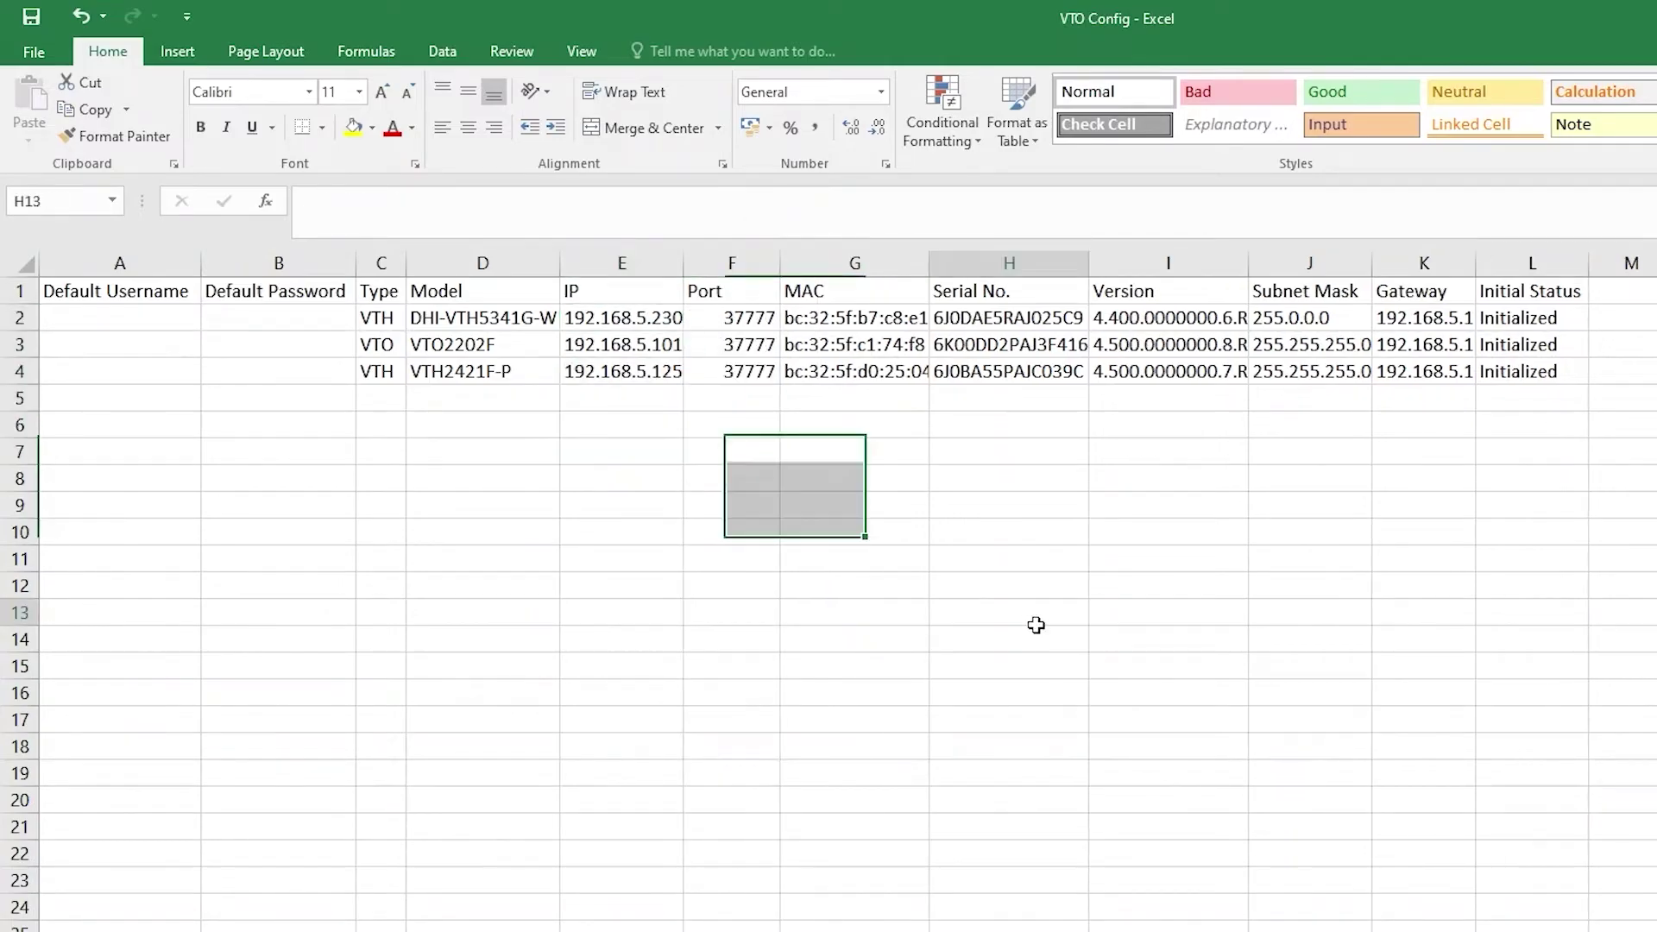
left_click(1009, 612)
left_click_drag(484, 339, 622, 344)
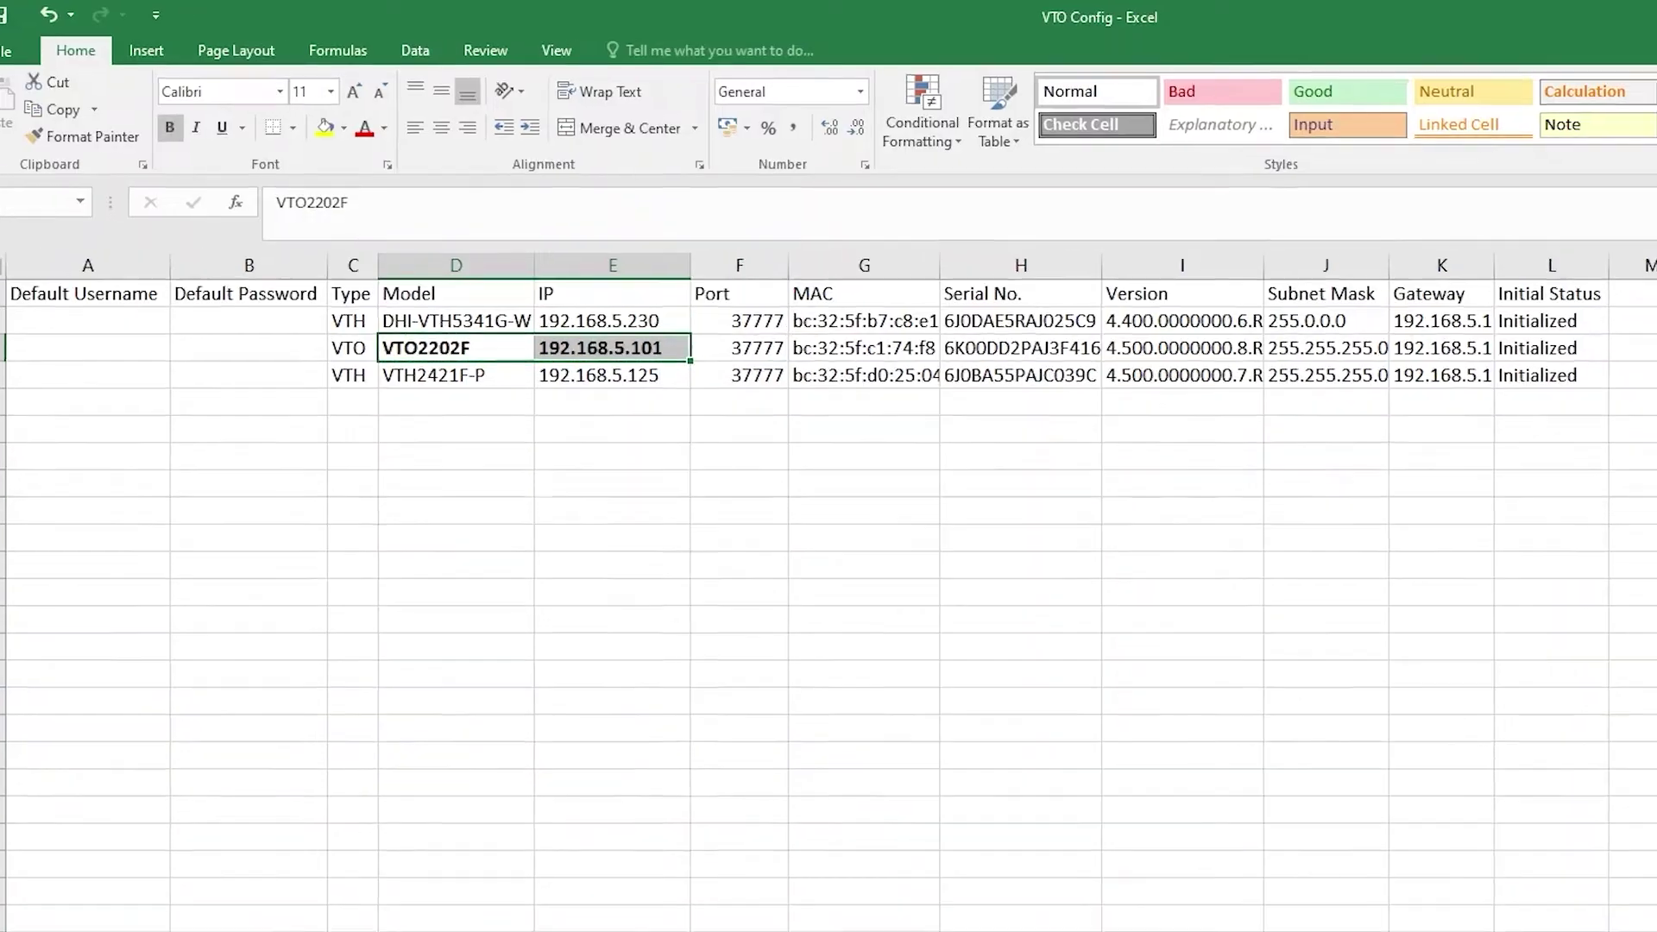
- Add a Location header in M1 and fill Studio into M2 through M4
left_click(1631, 291)
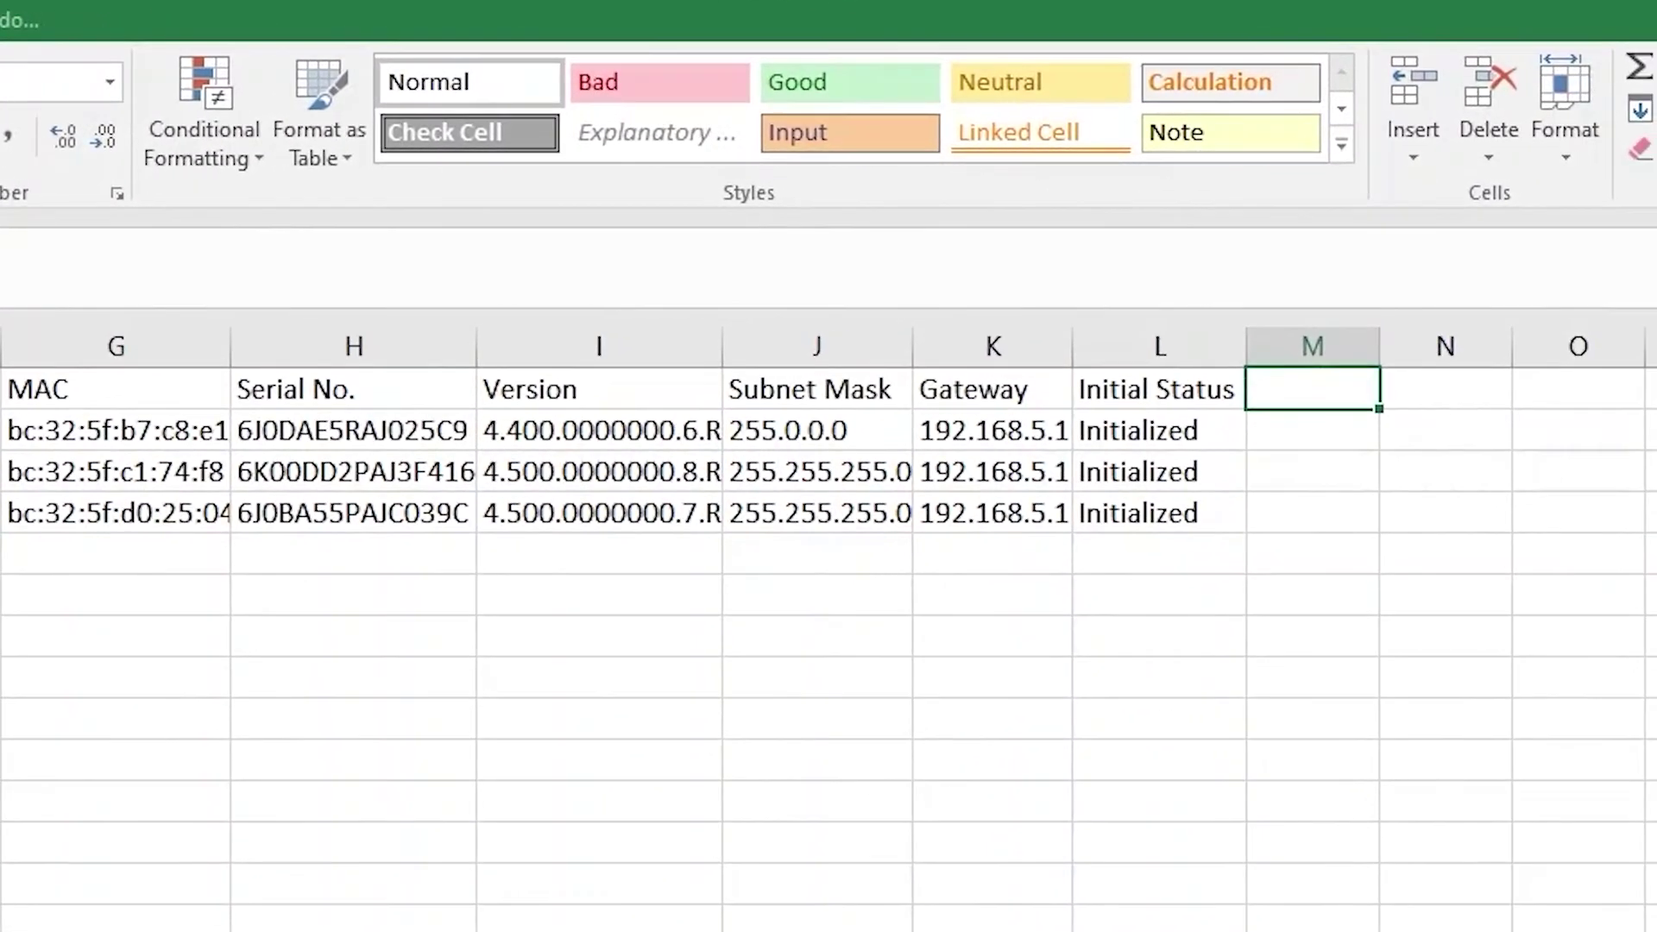
type("Location")
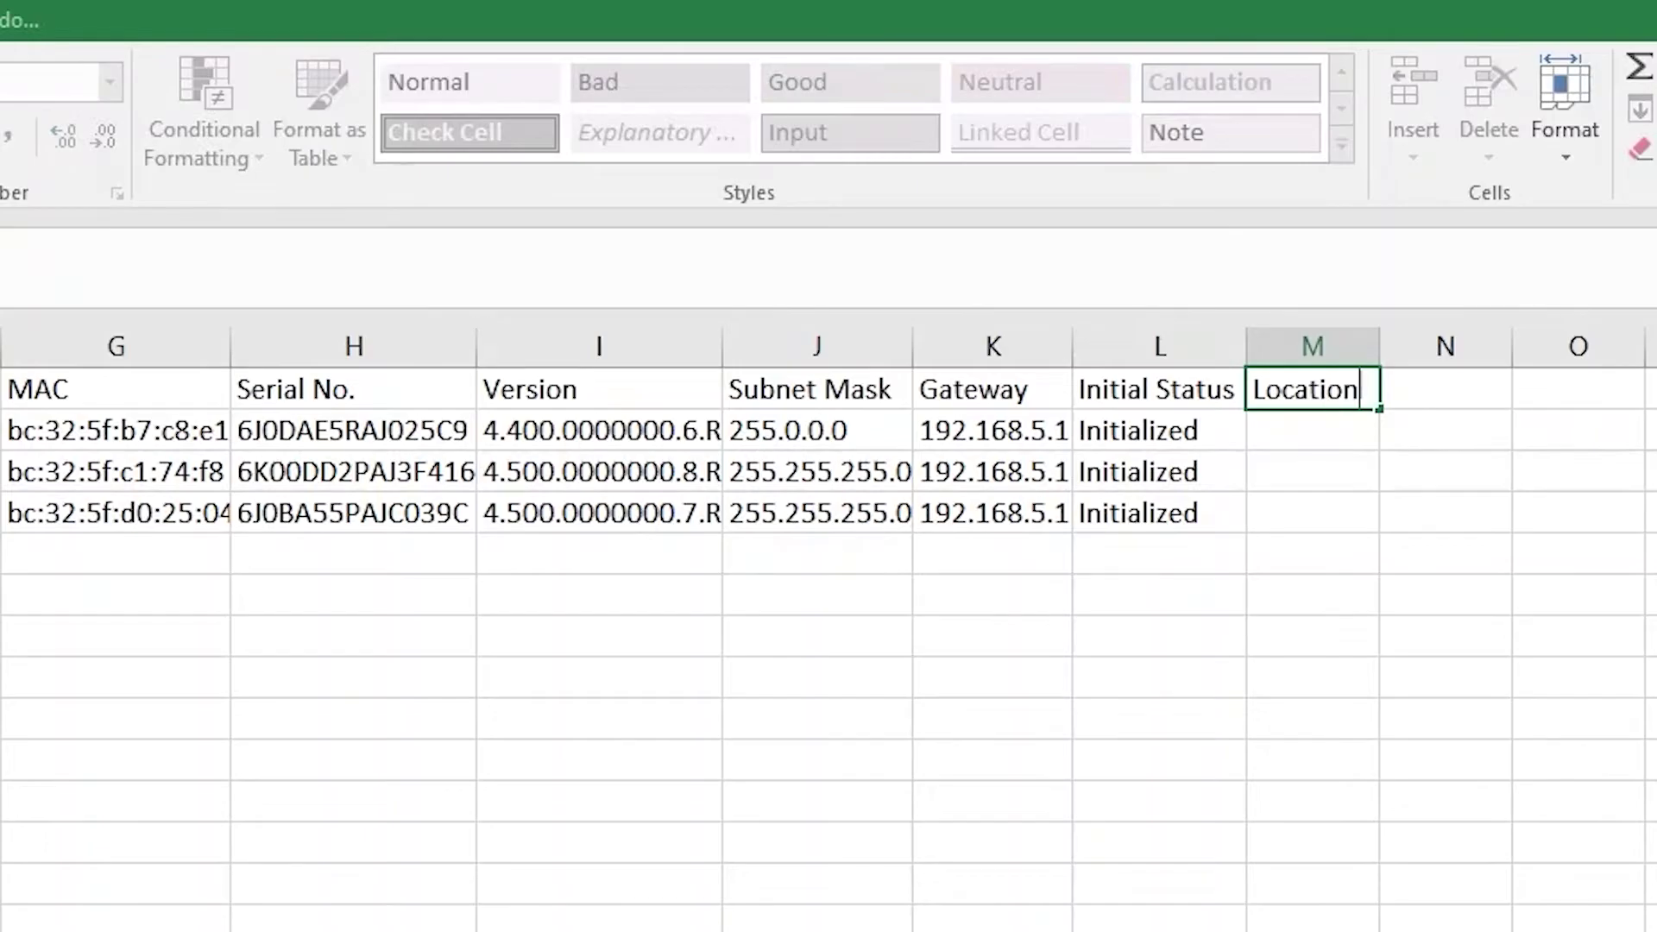
key("Return")
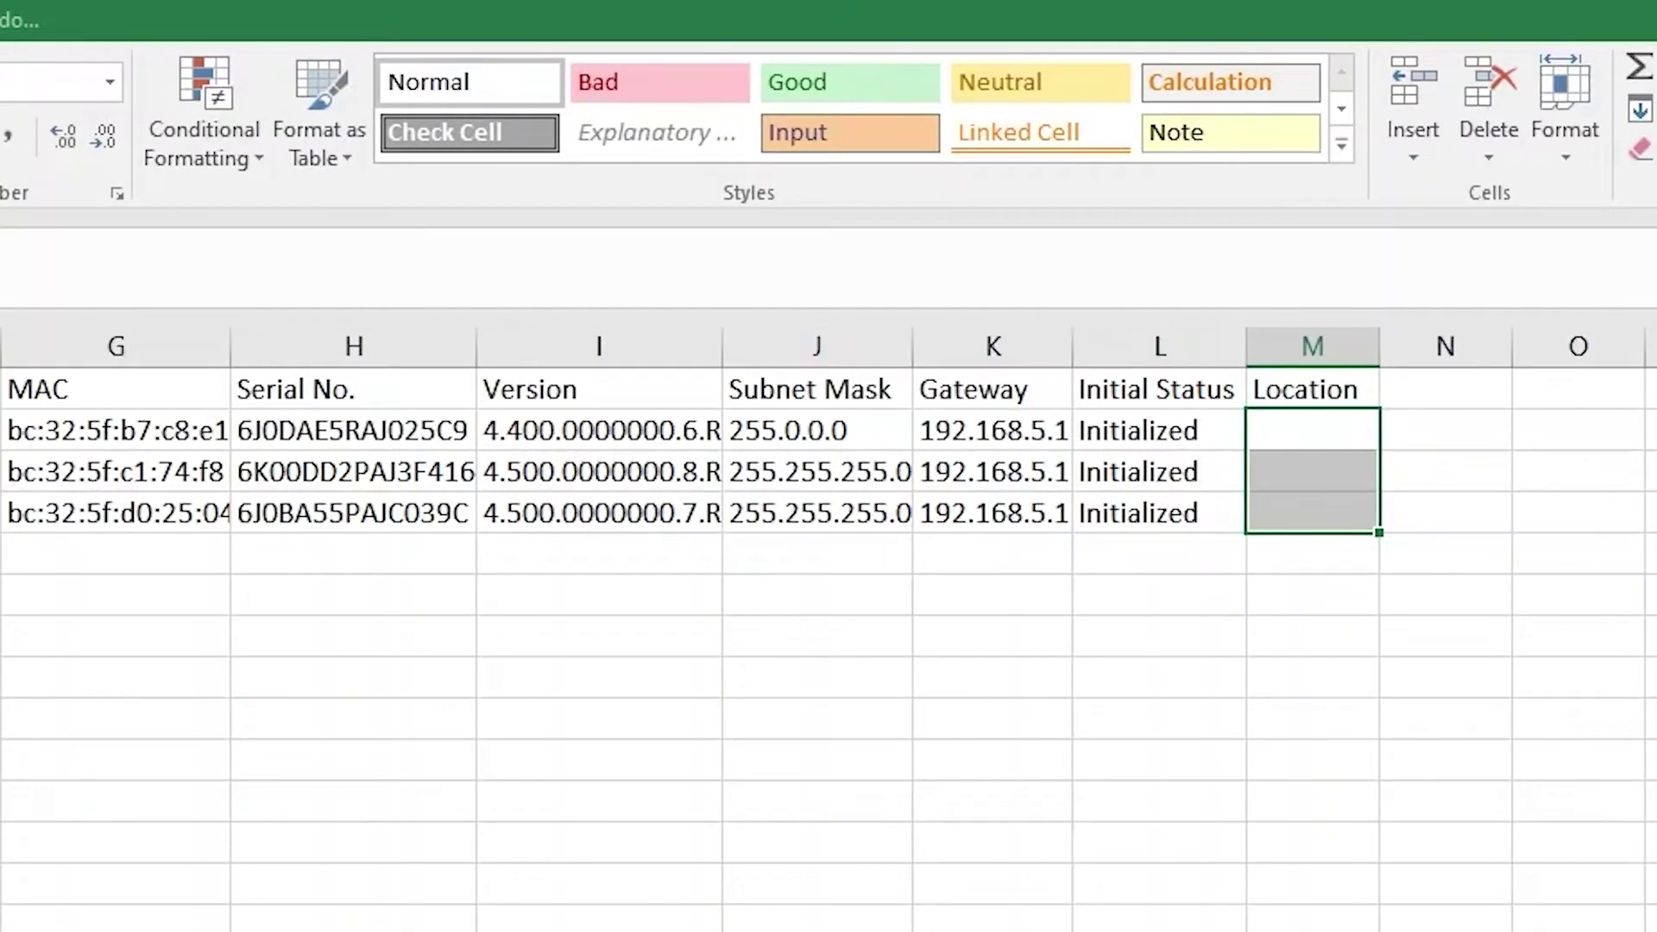
left_click(1266, 433)
type("S")
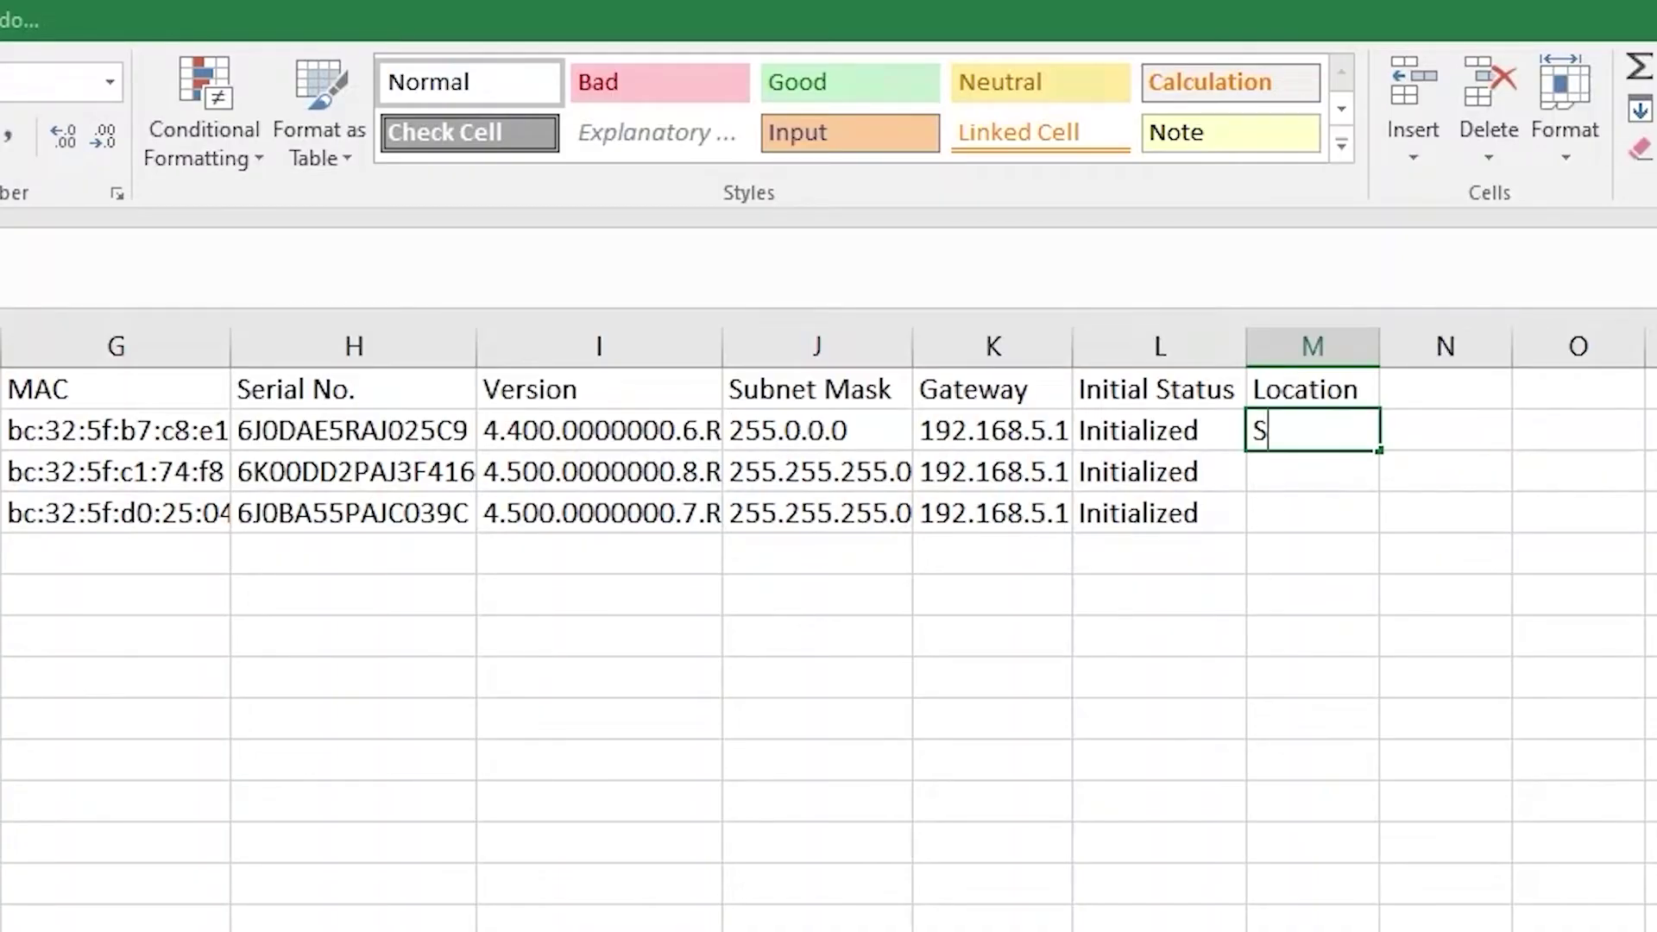
type("tudio")
key("Return")
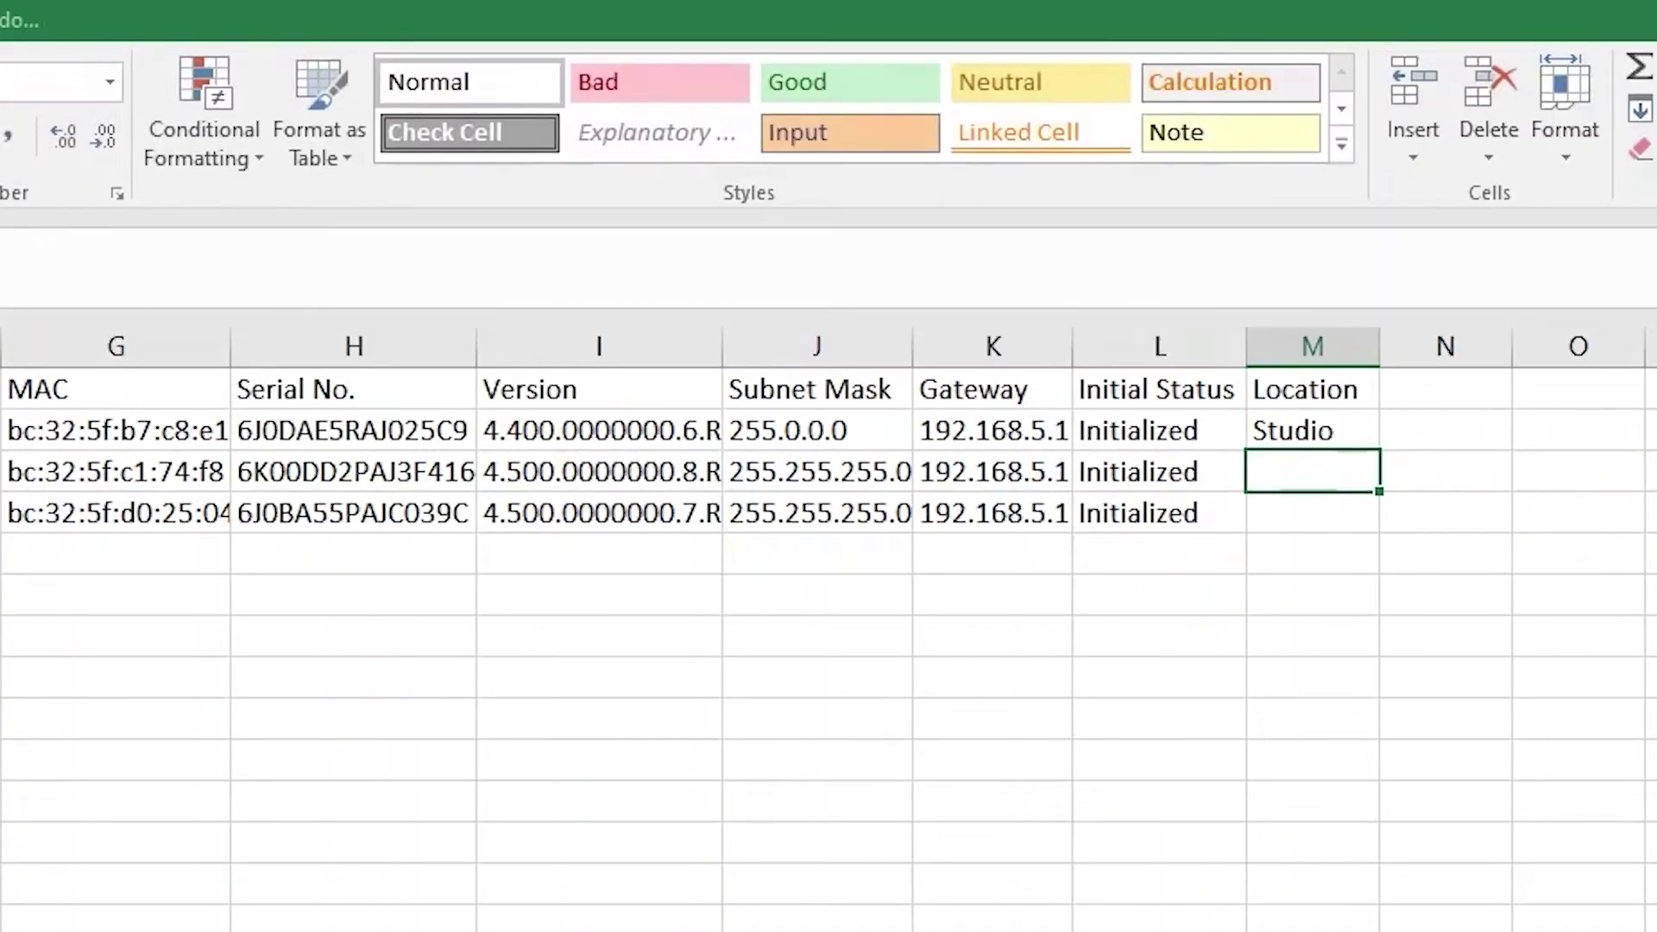
left_click(1311, 430)
left_click_drag(1378, 449, 1379, 531)
left_click(1312, 471)
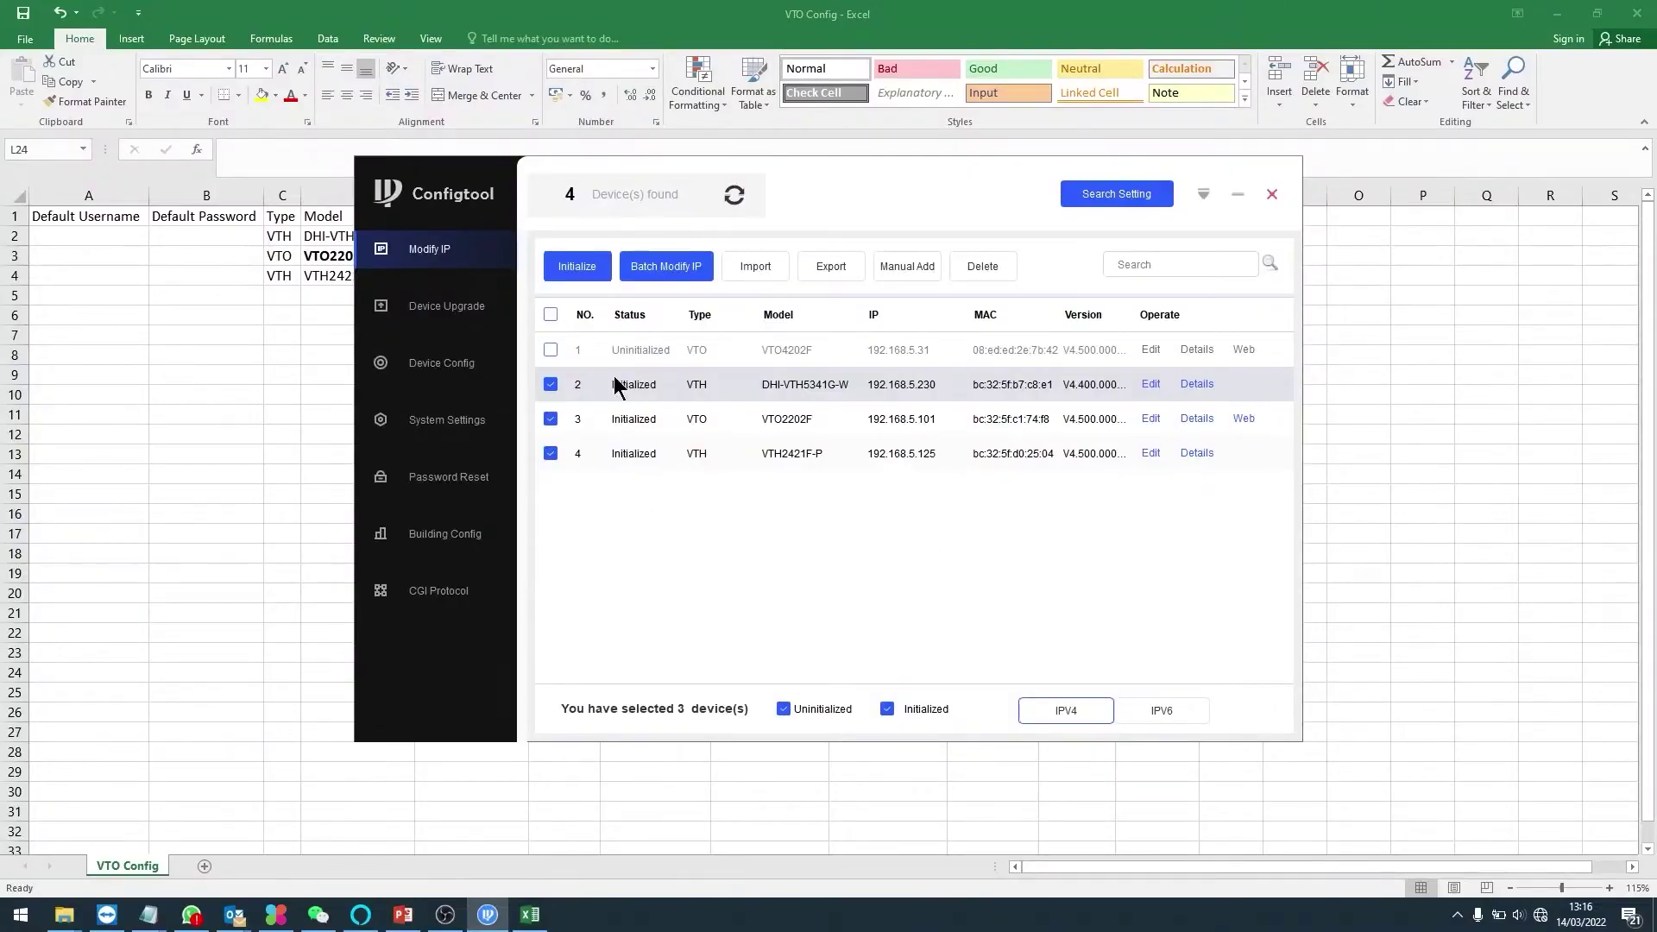
- Move Configtool lower, open Building Config and refresh the device tree to list the VTO and VTHs
left_click_drag(865, 207, 870, 329)
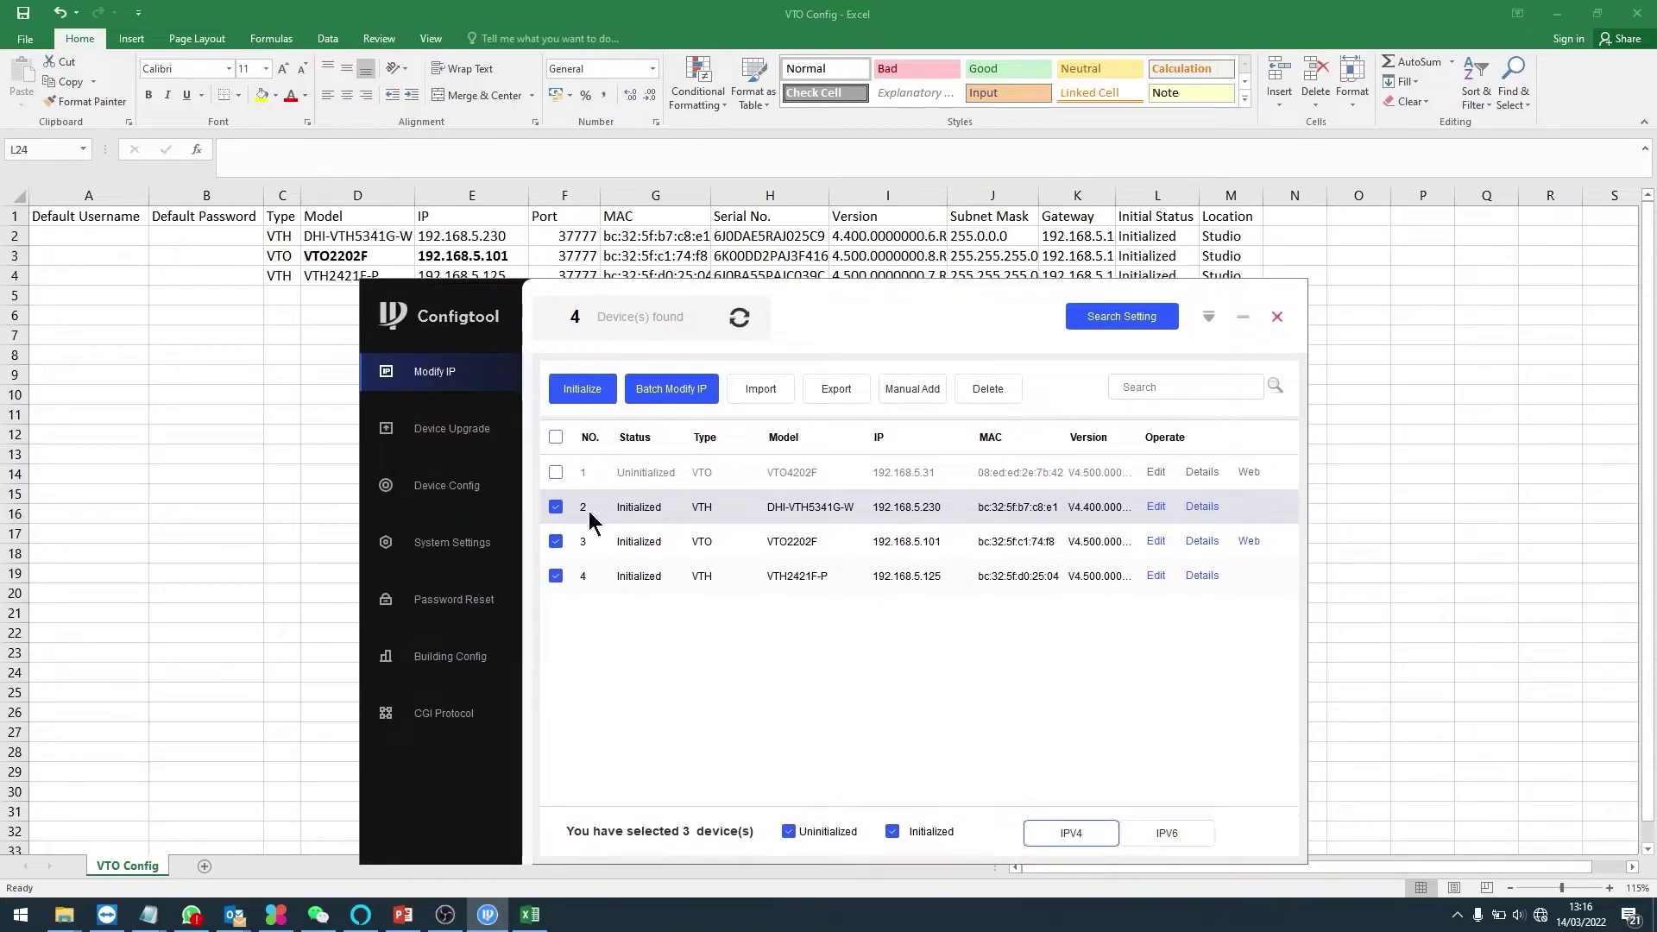
left_click(447, 665)
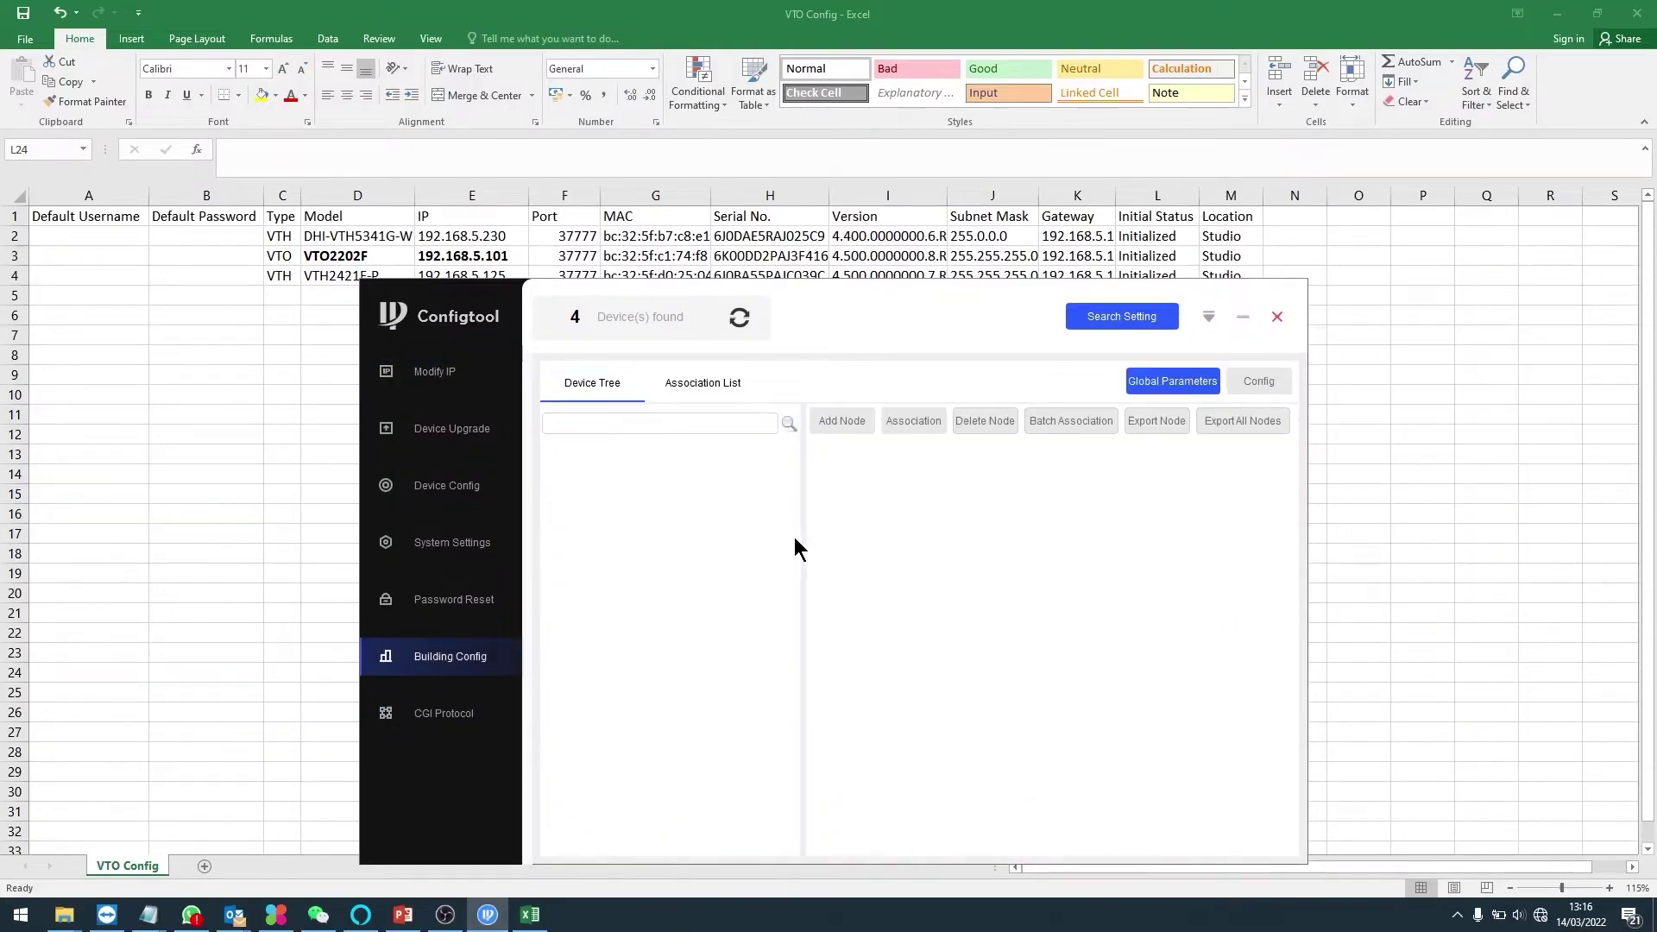
left_click(739, 317)
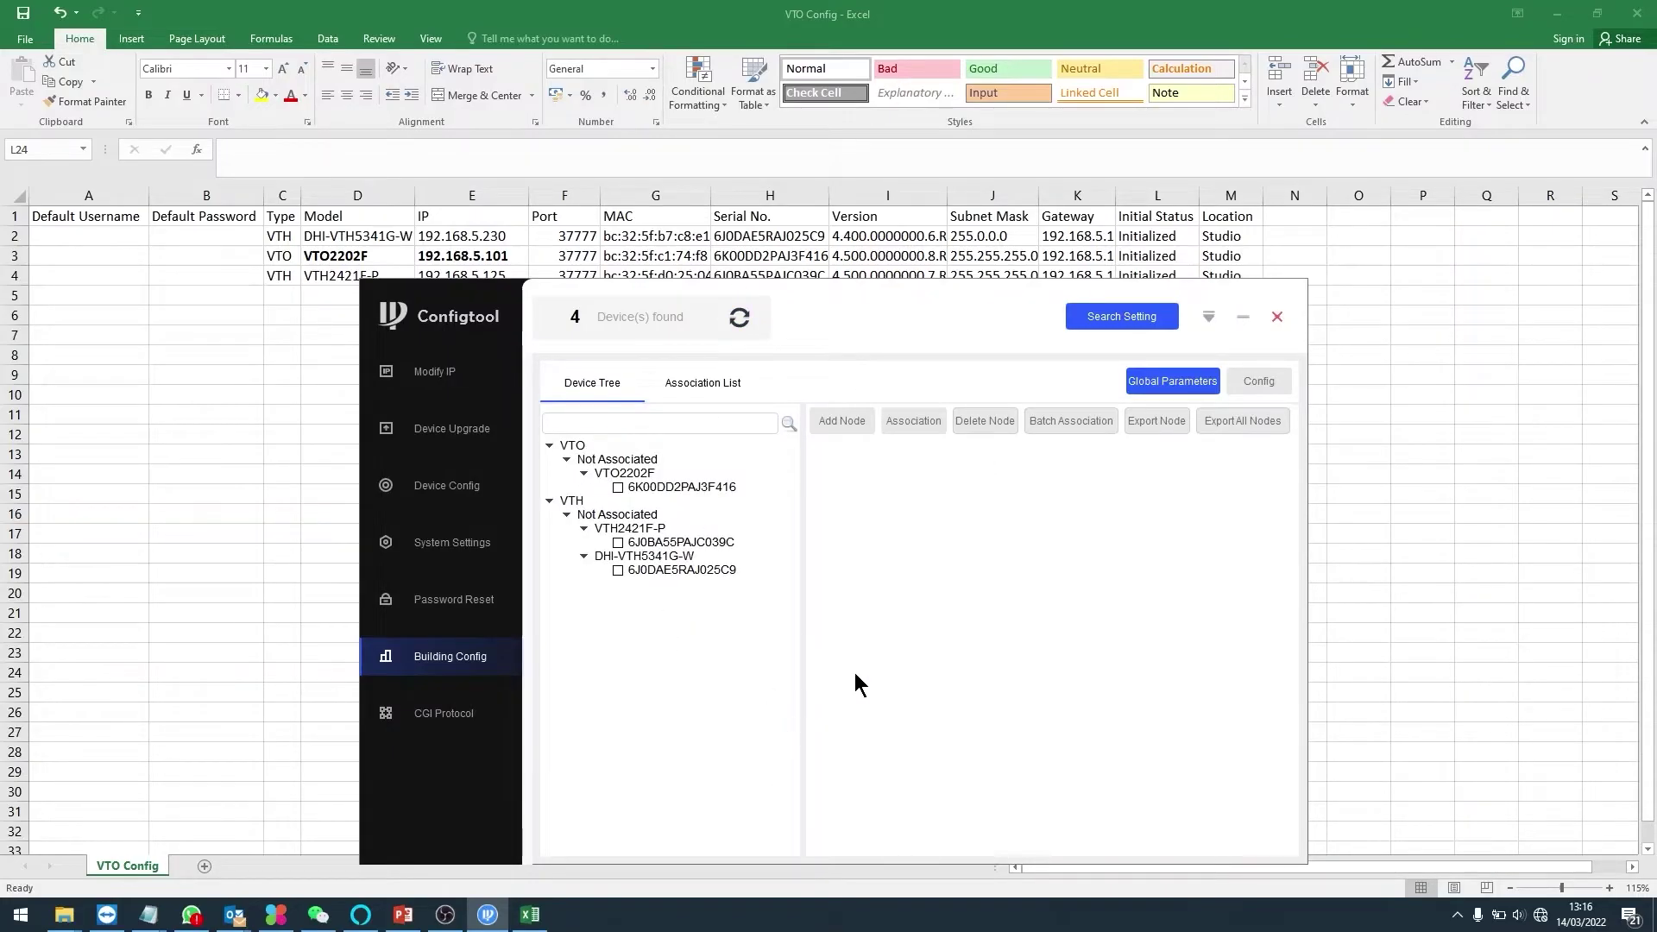
- Set the global parameters' server type to VTO and server address to 192.168.5.101
left_click(1181, 381)
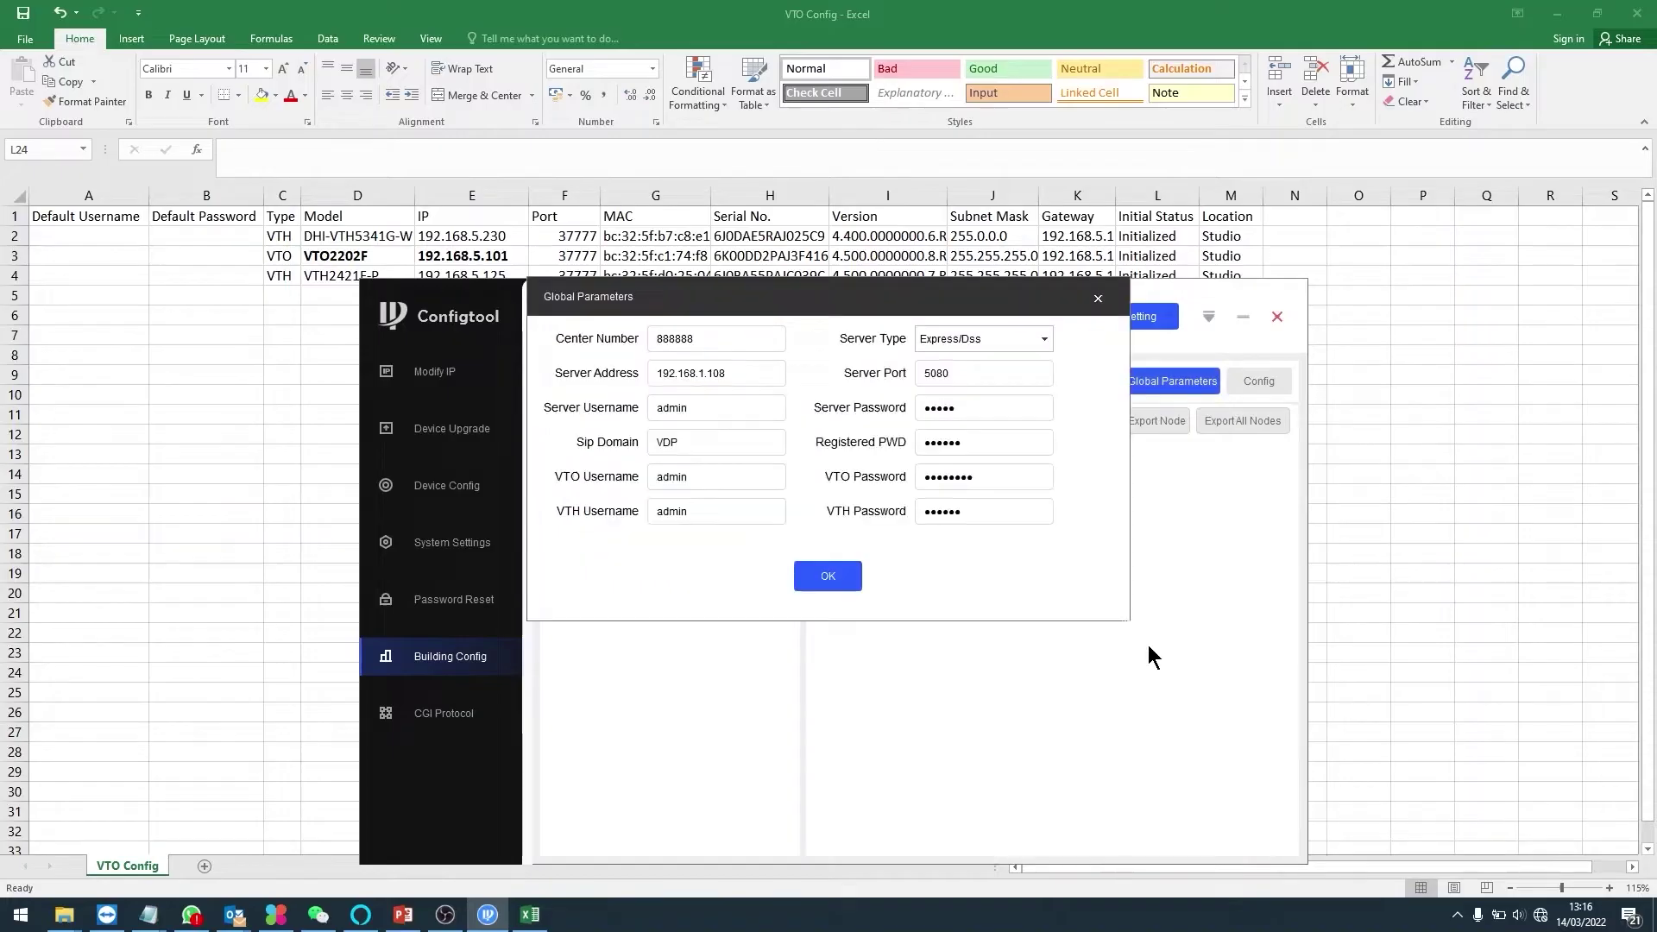
left_click_drag(821, 296, 1058, 391)
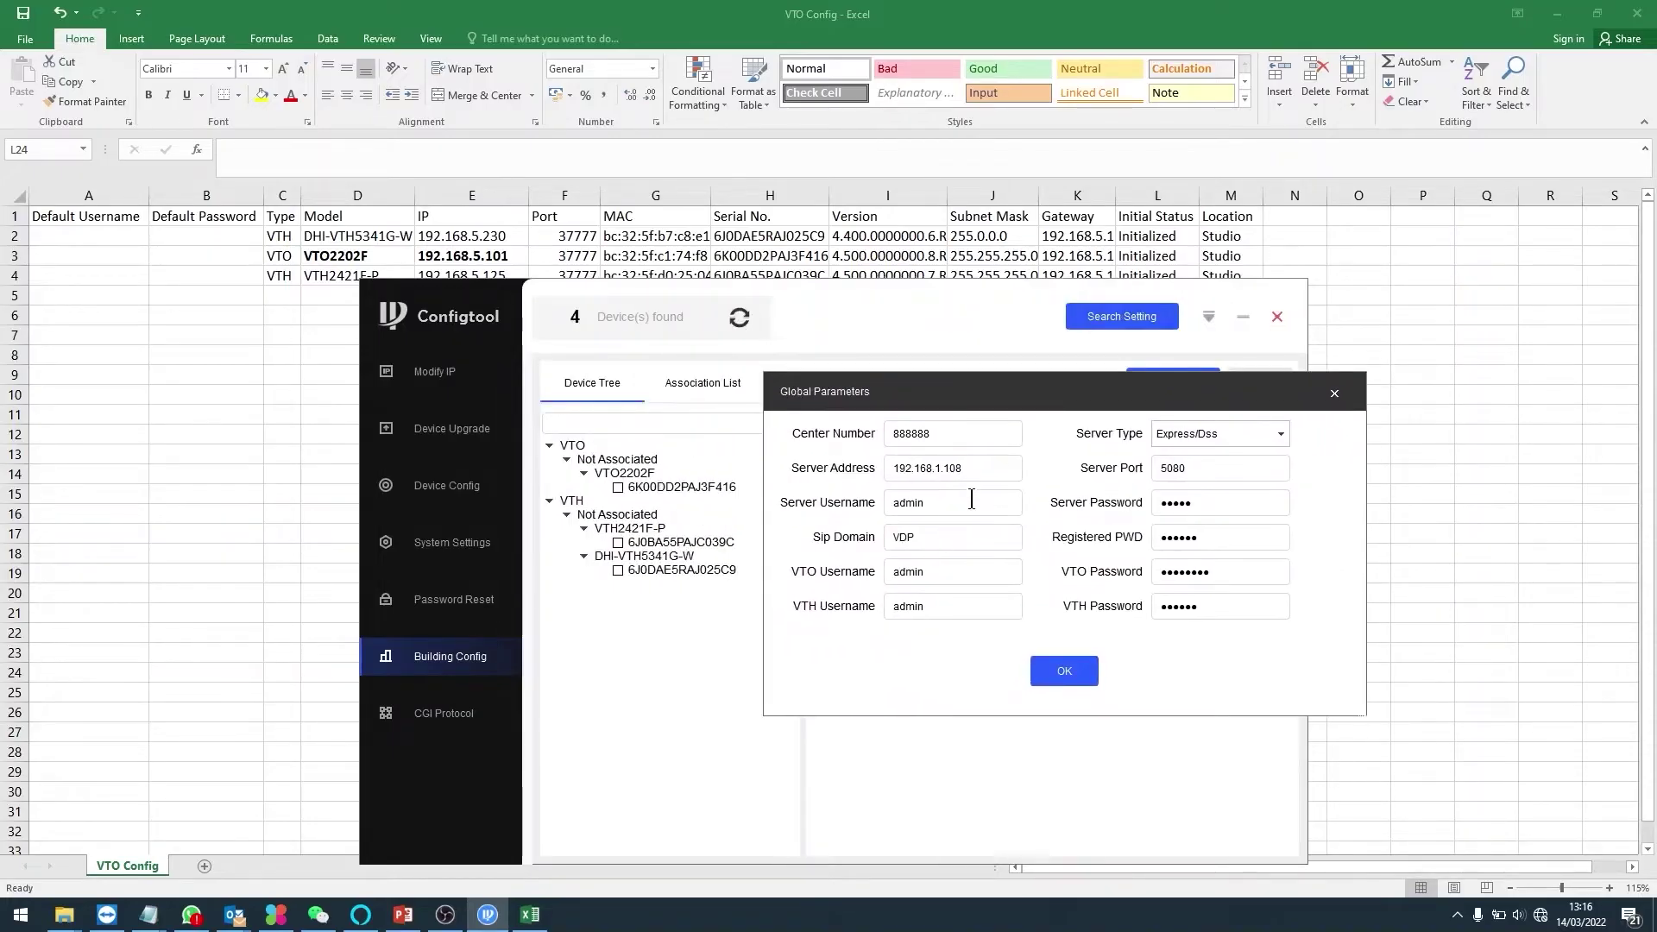
left_click(1269, 433)
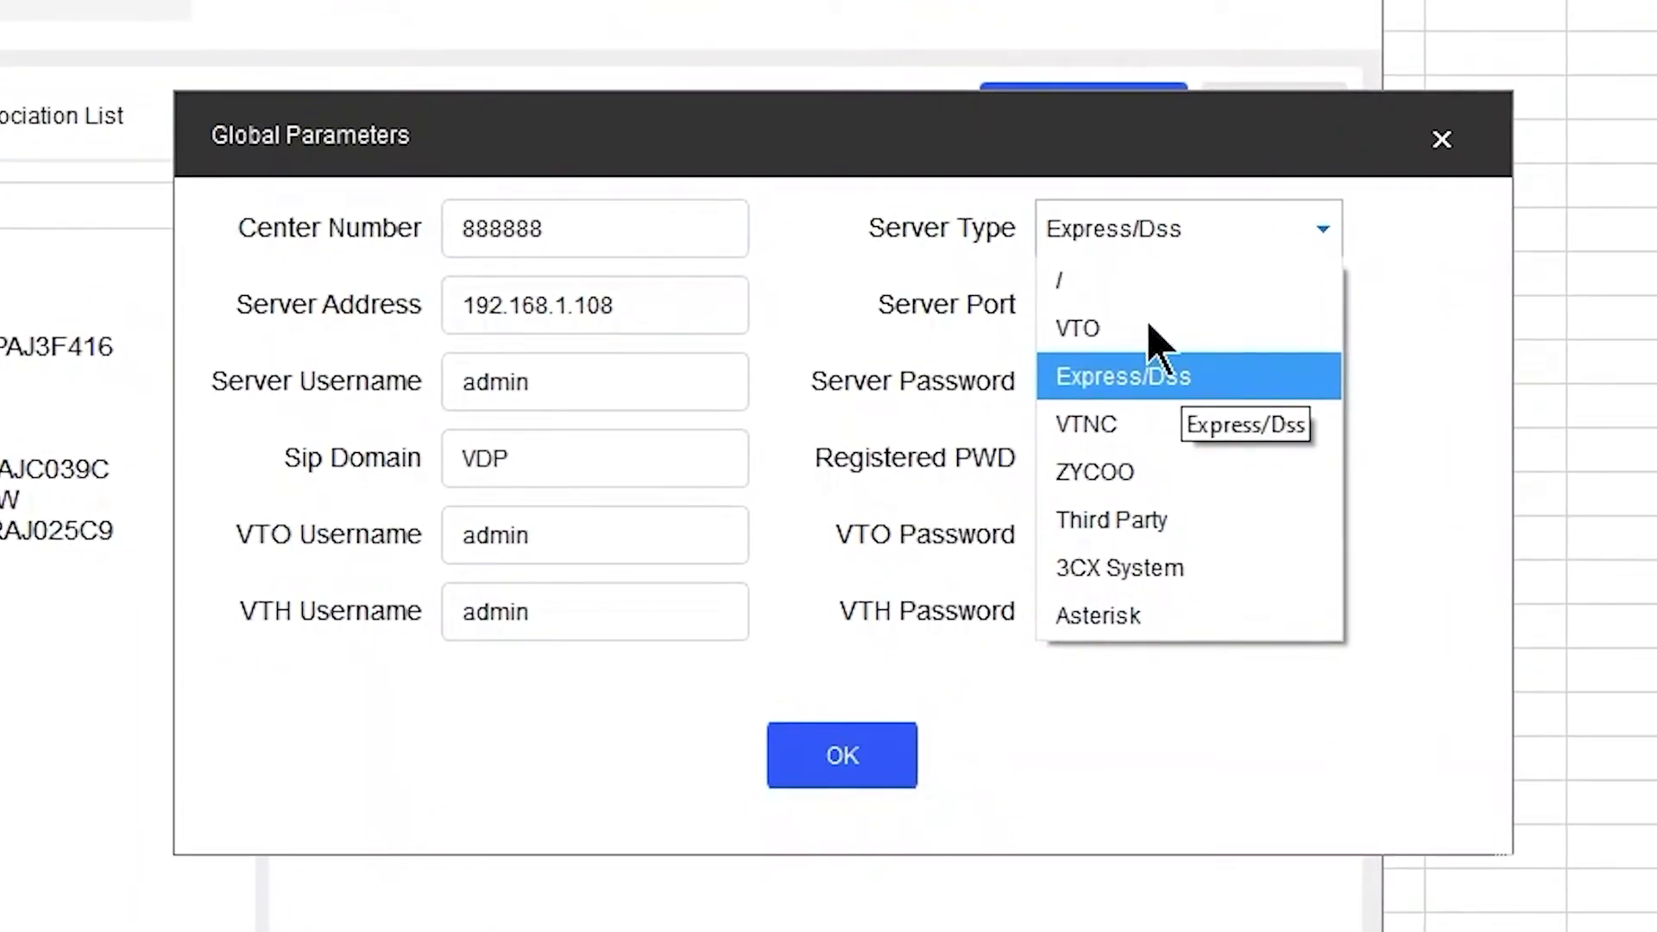
left_click(1122, 328)
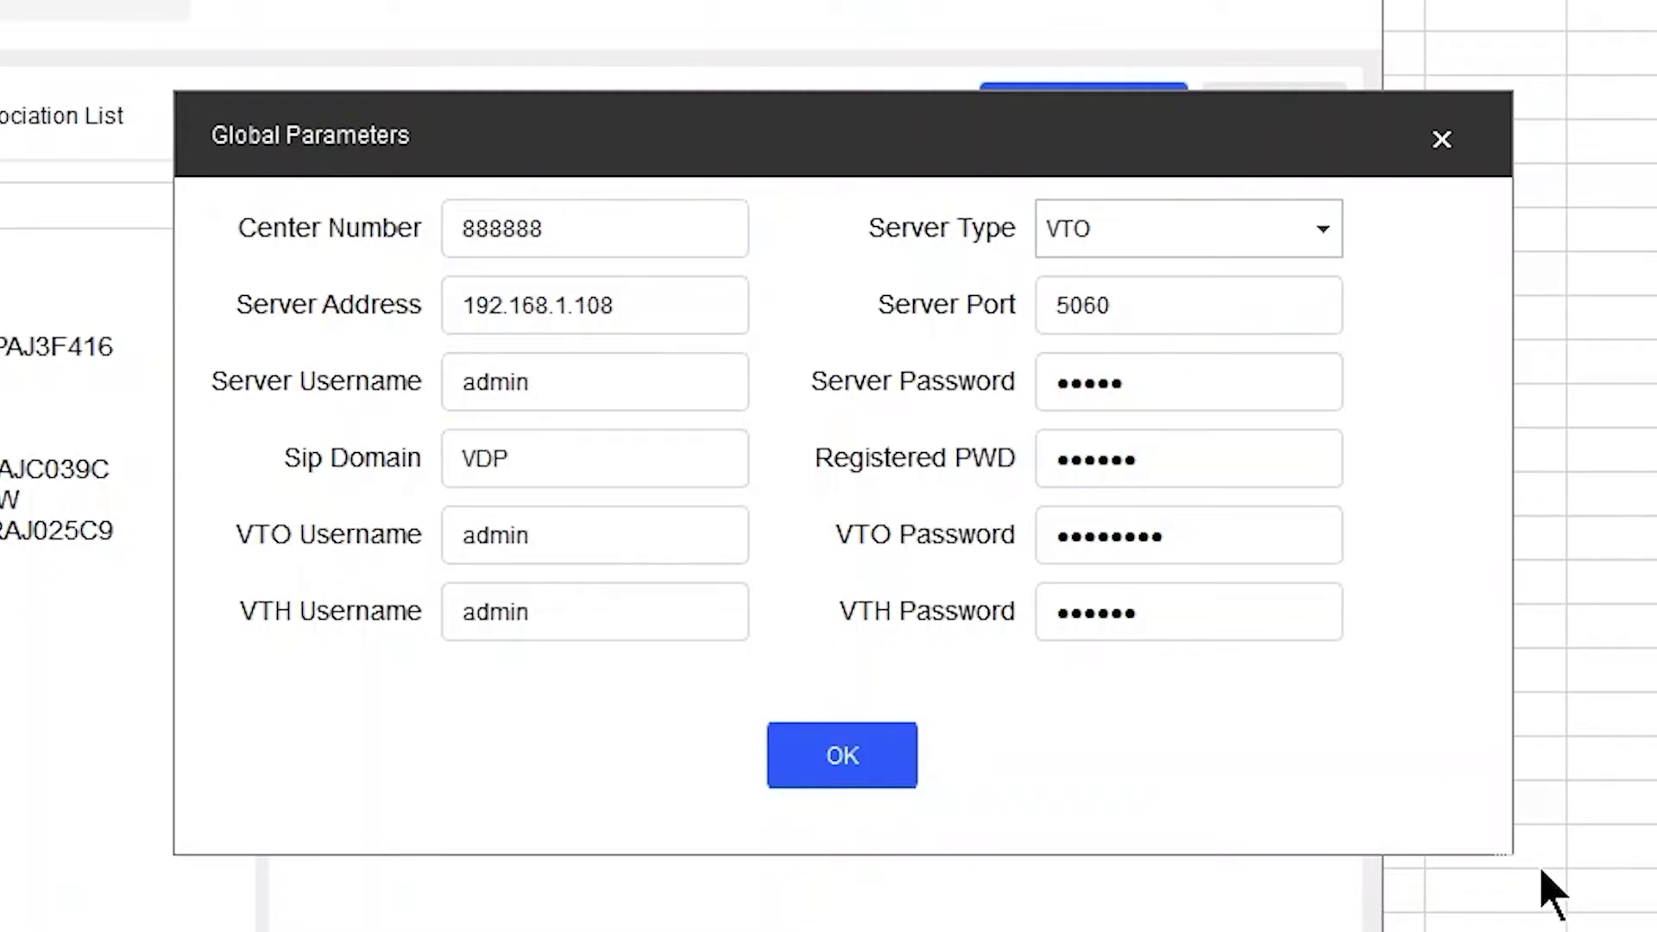
double_click(646, 309)
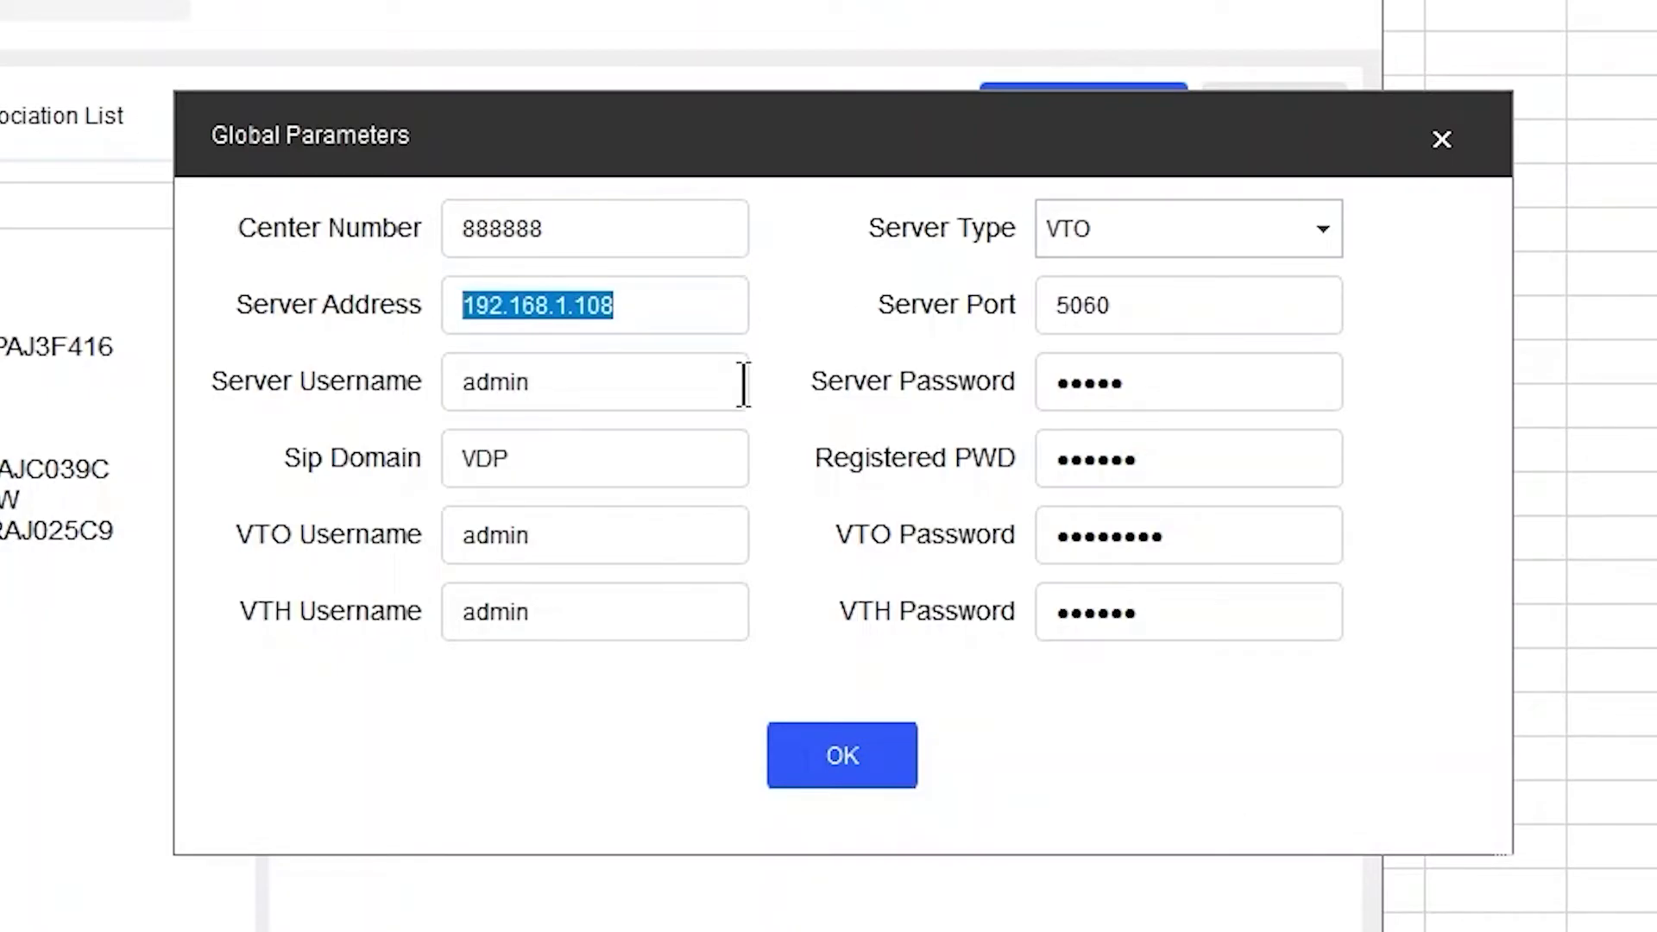
key("Home")
key("Delete")
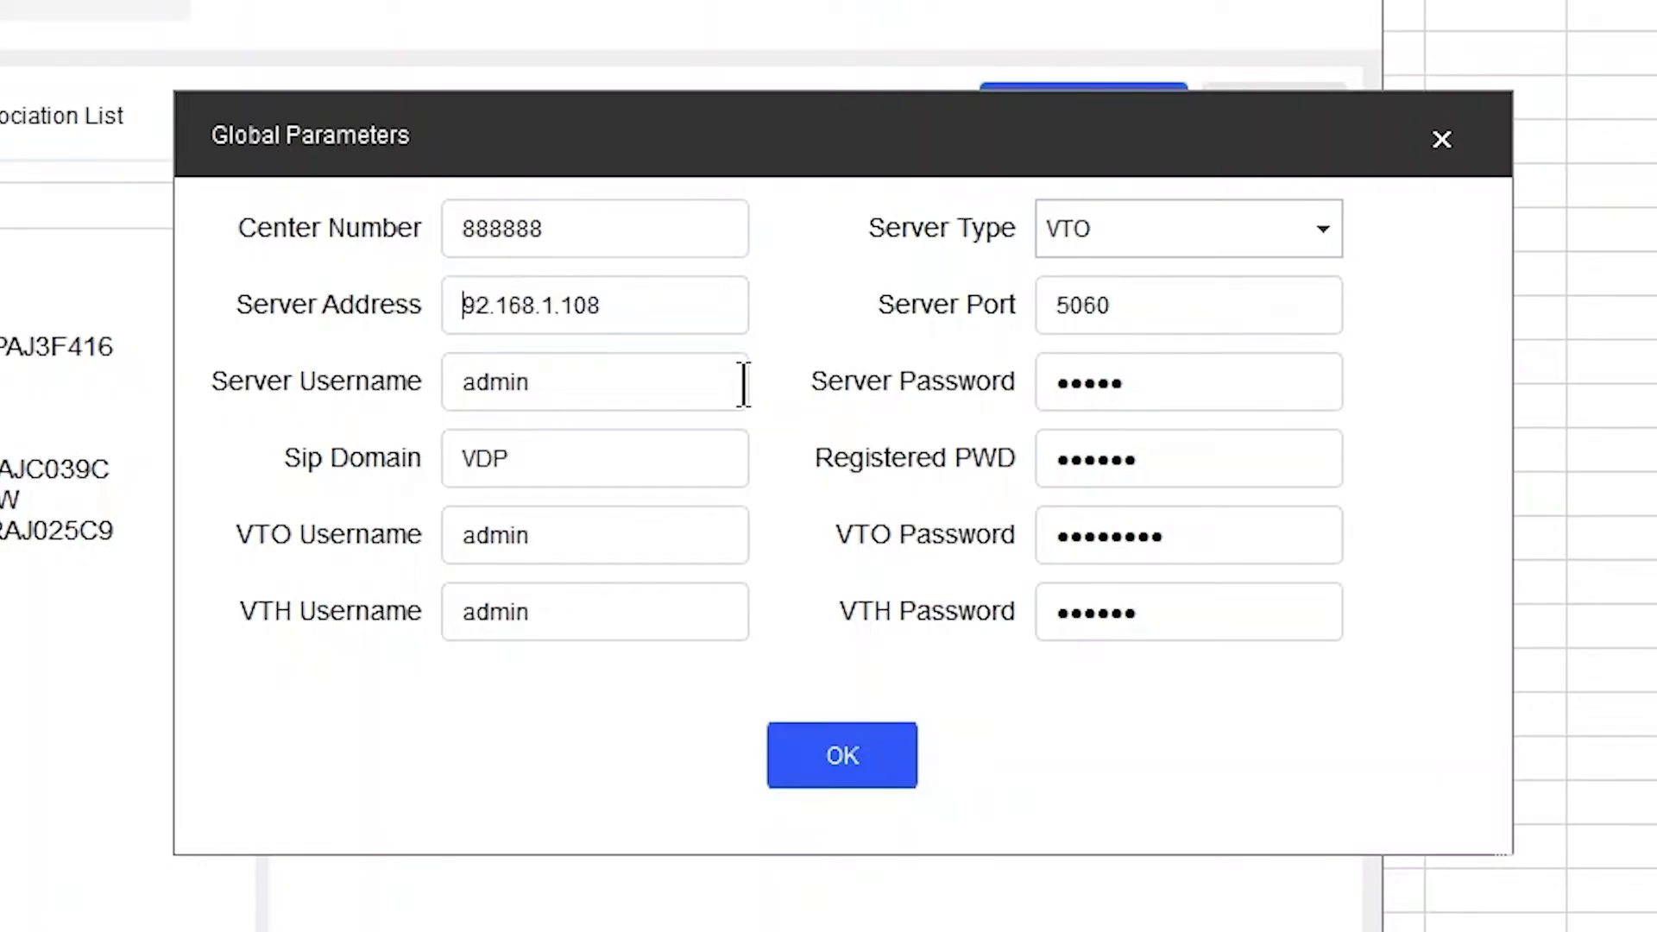
key("Delete")
key("Delete")
key("Delete")
key("Delete")
key("Delete")
key("Delete")
key("Delete")
key("Delete")
key("Delete")
key("Delete")
key("Delete")
key("Delete")
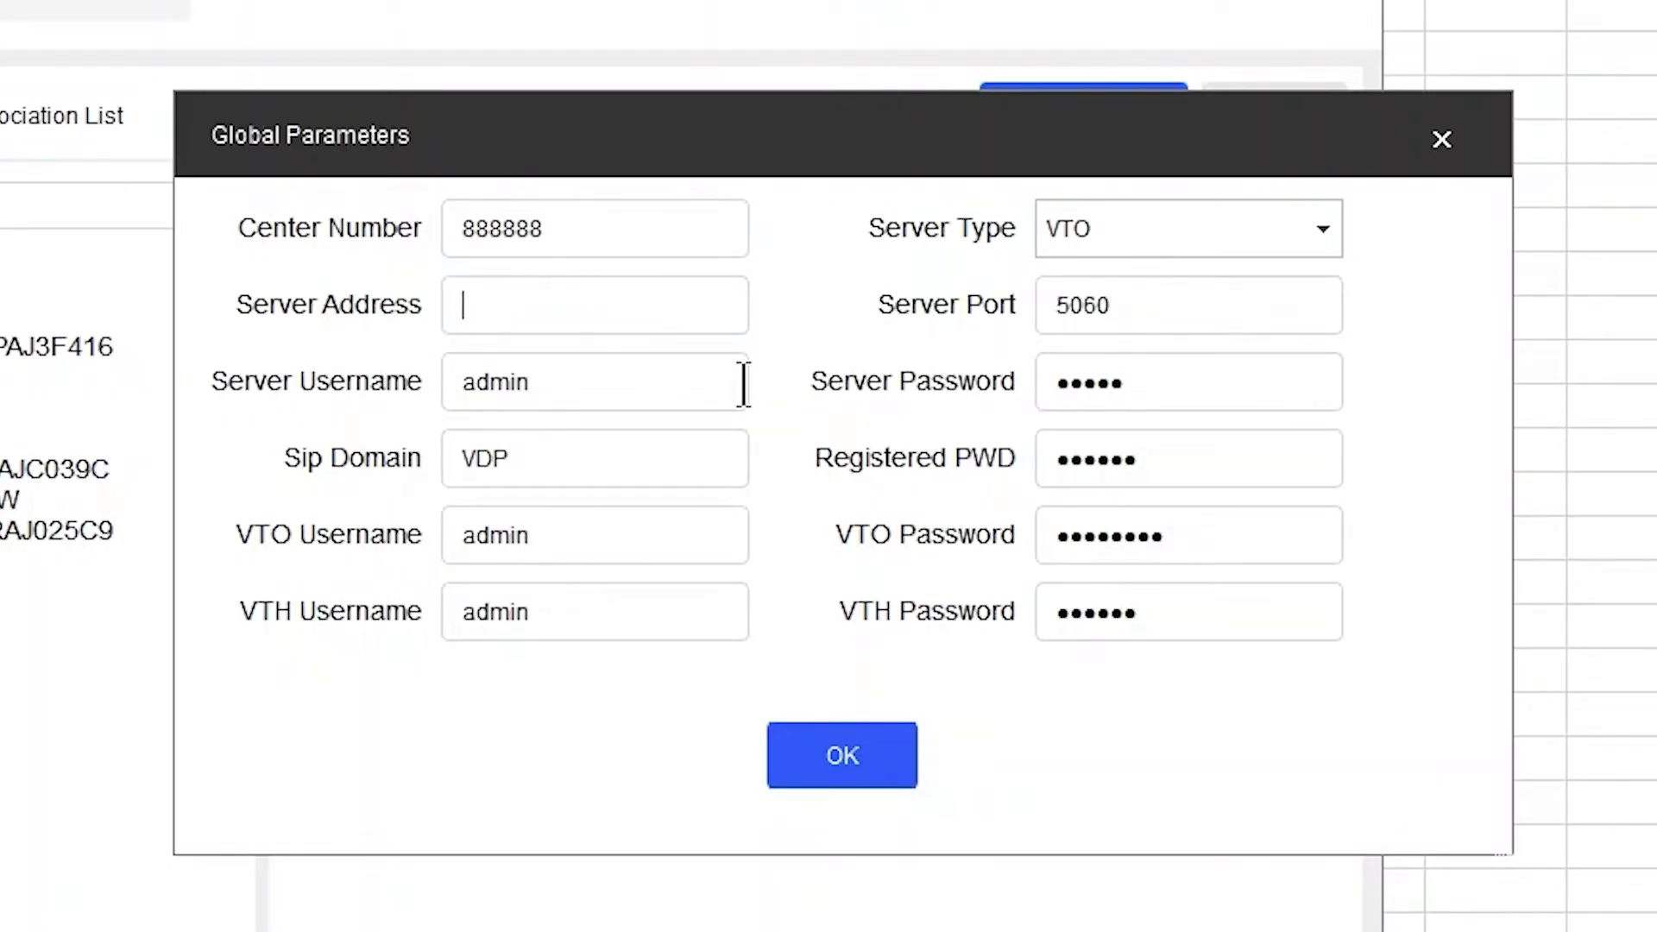
type("192.168.5.")
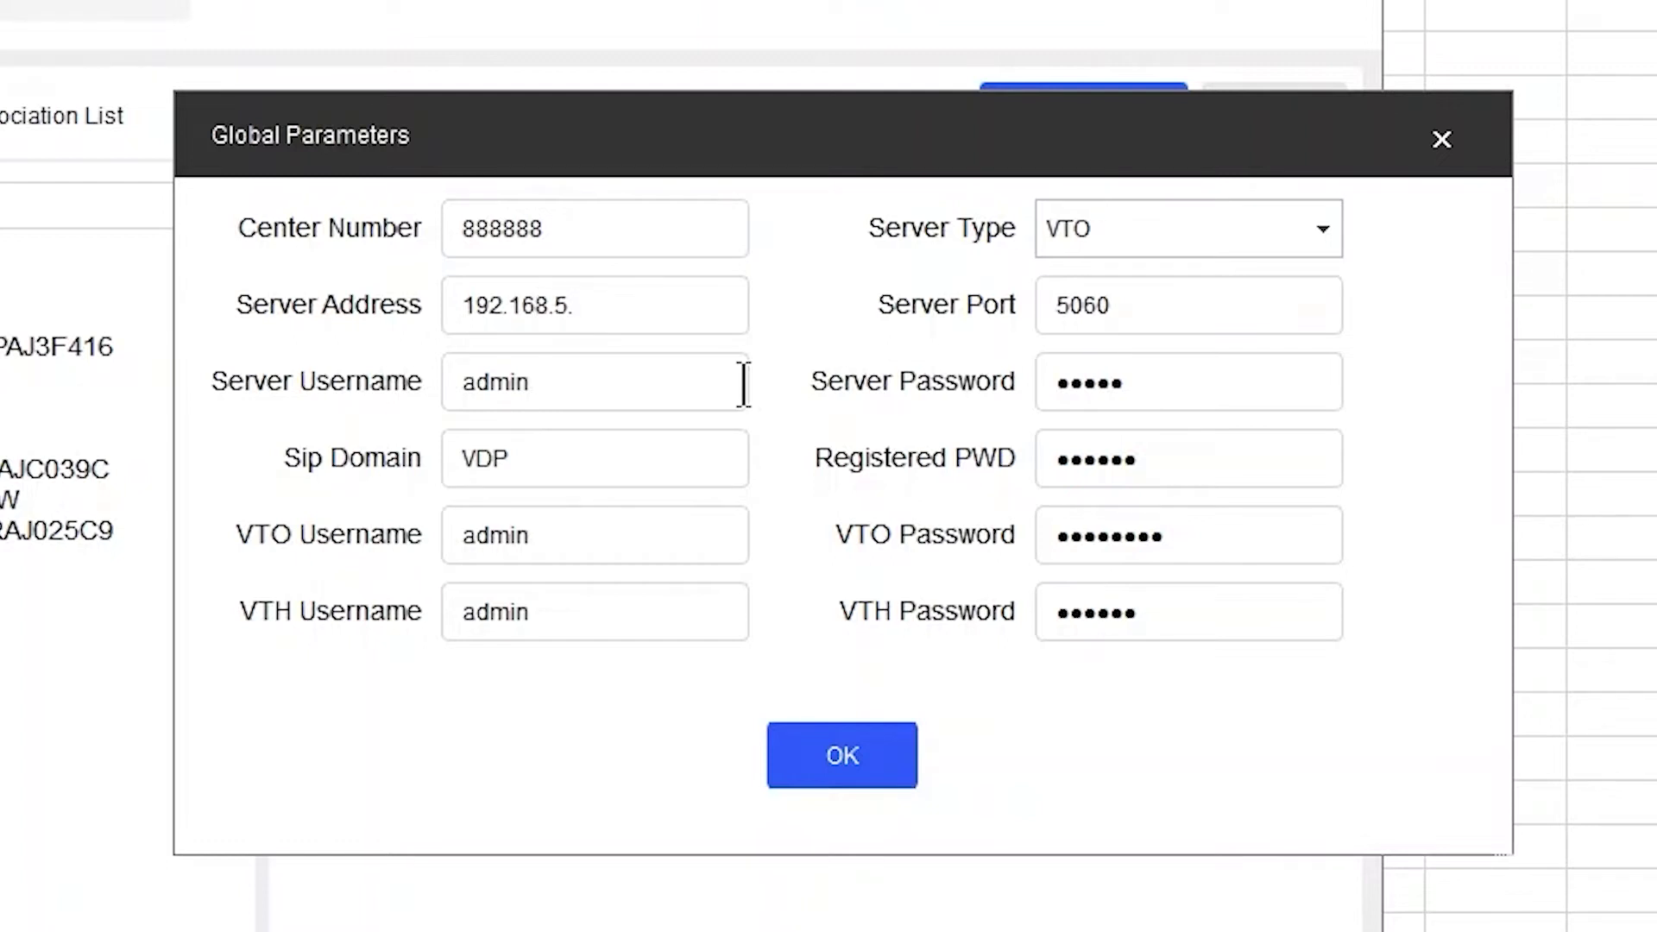
type("101")
- Enter the new VTO and VTH passwords and save the global parameters
left_click(1228, 535)
key("ctrl+a")
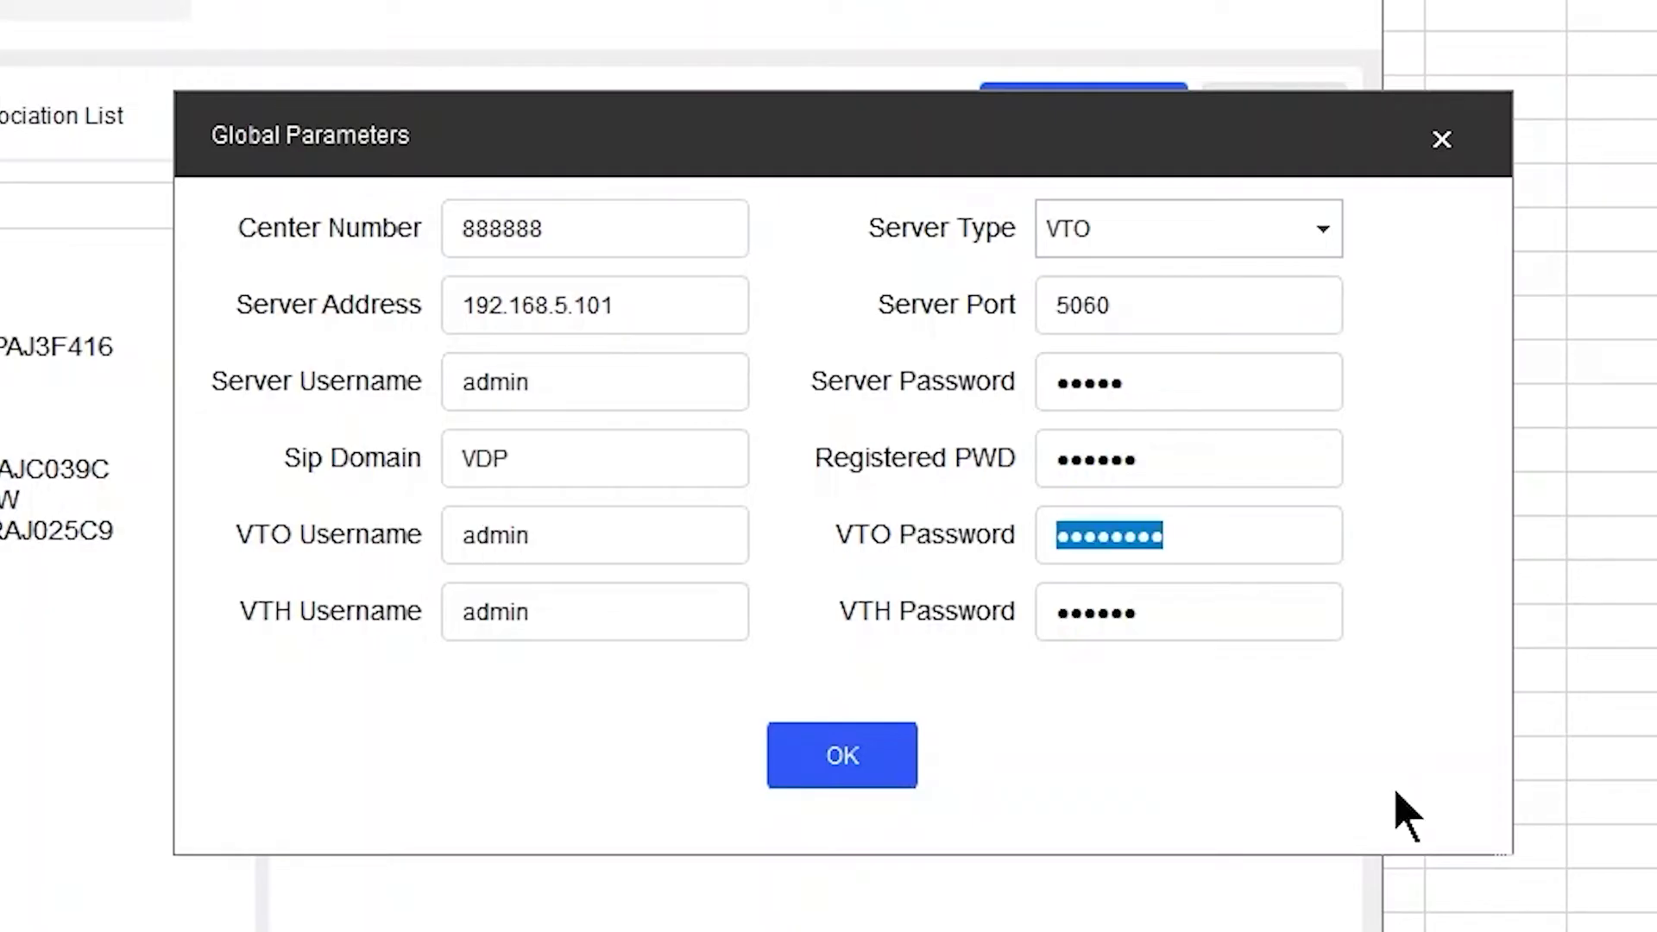
type("admin123")
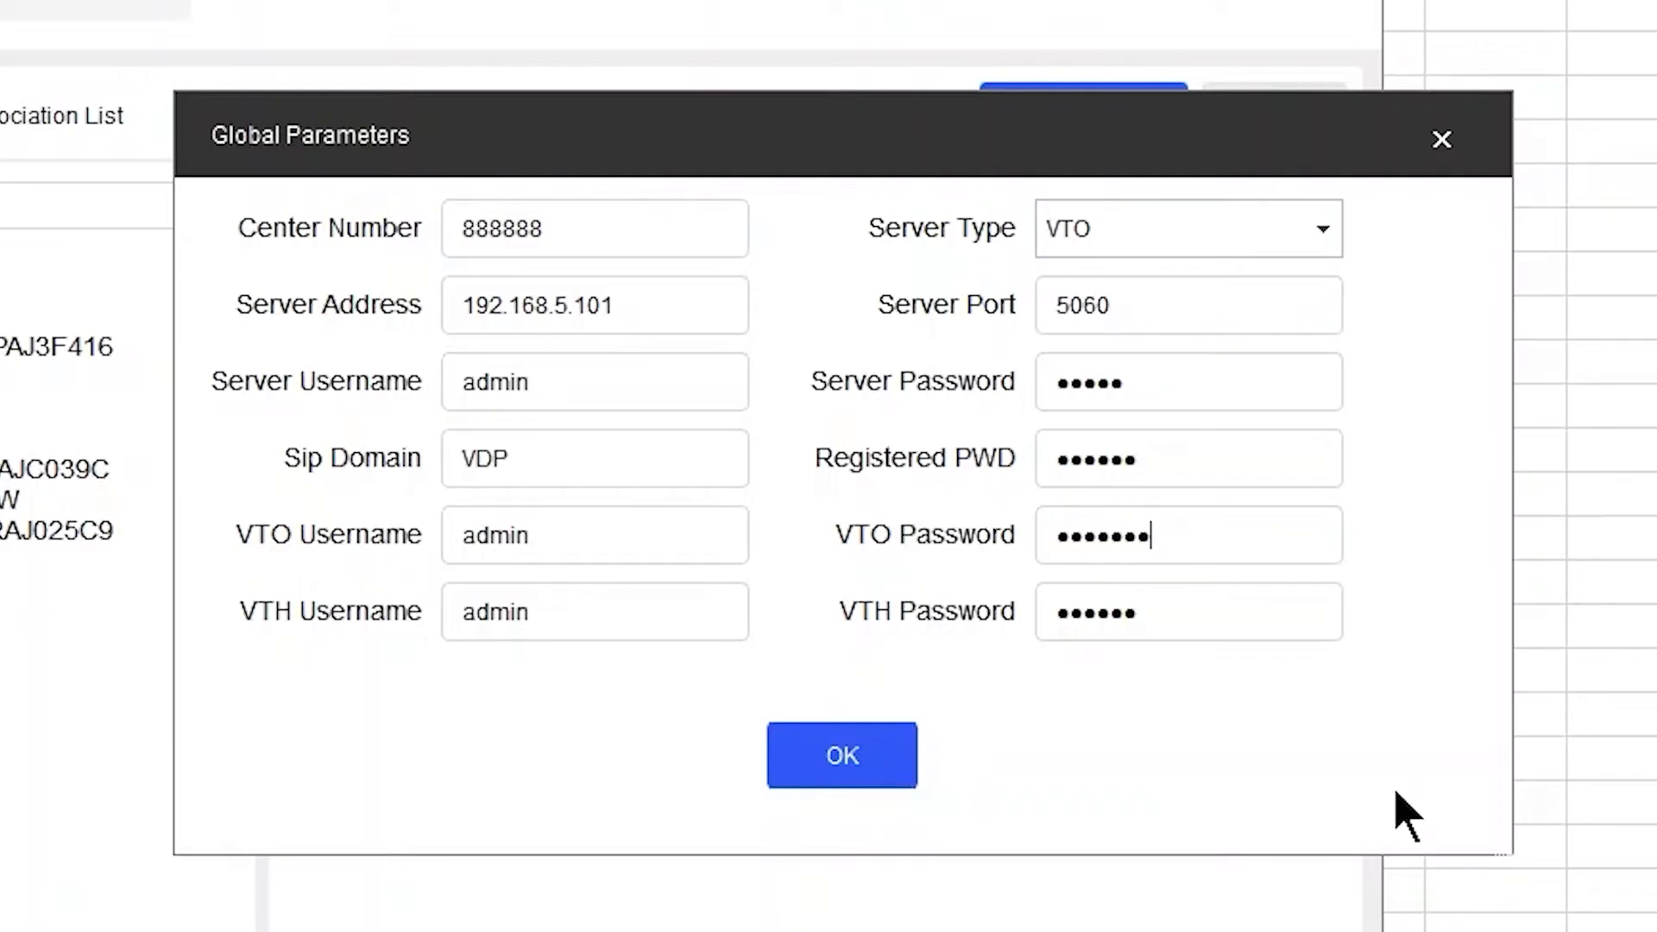
left_click(1157, 610)
key("ctrl+a")
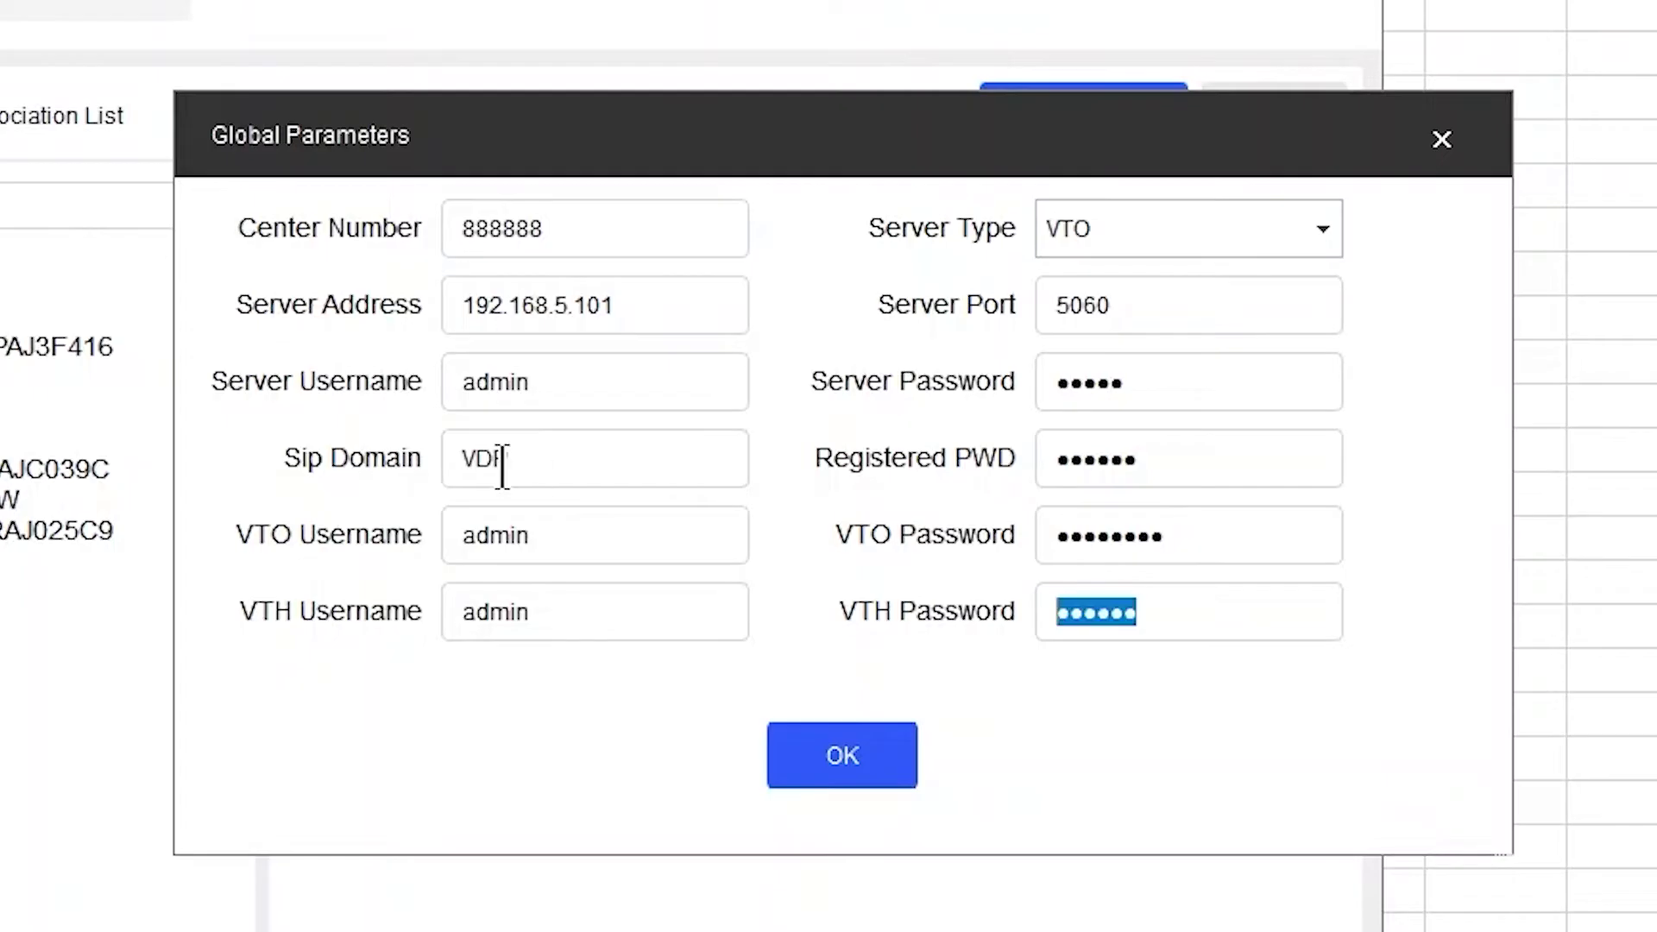
type("123456")
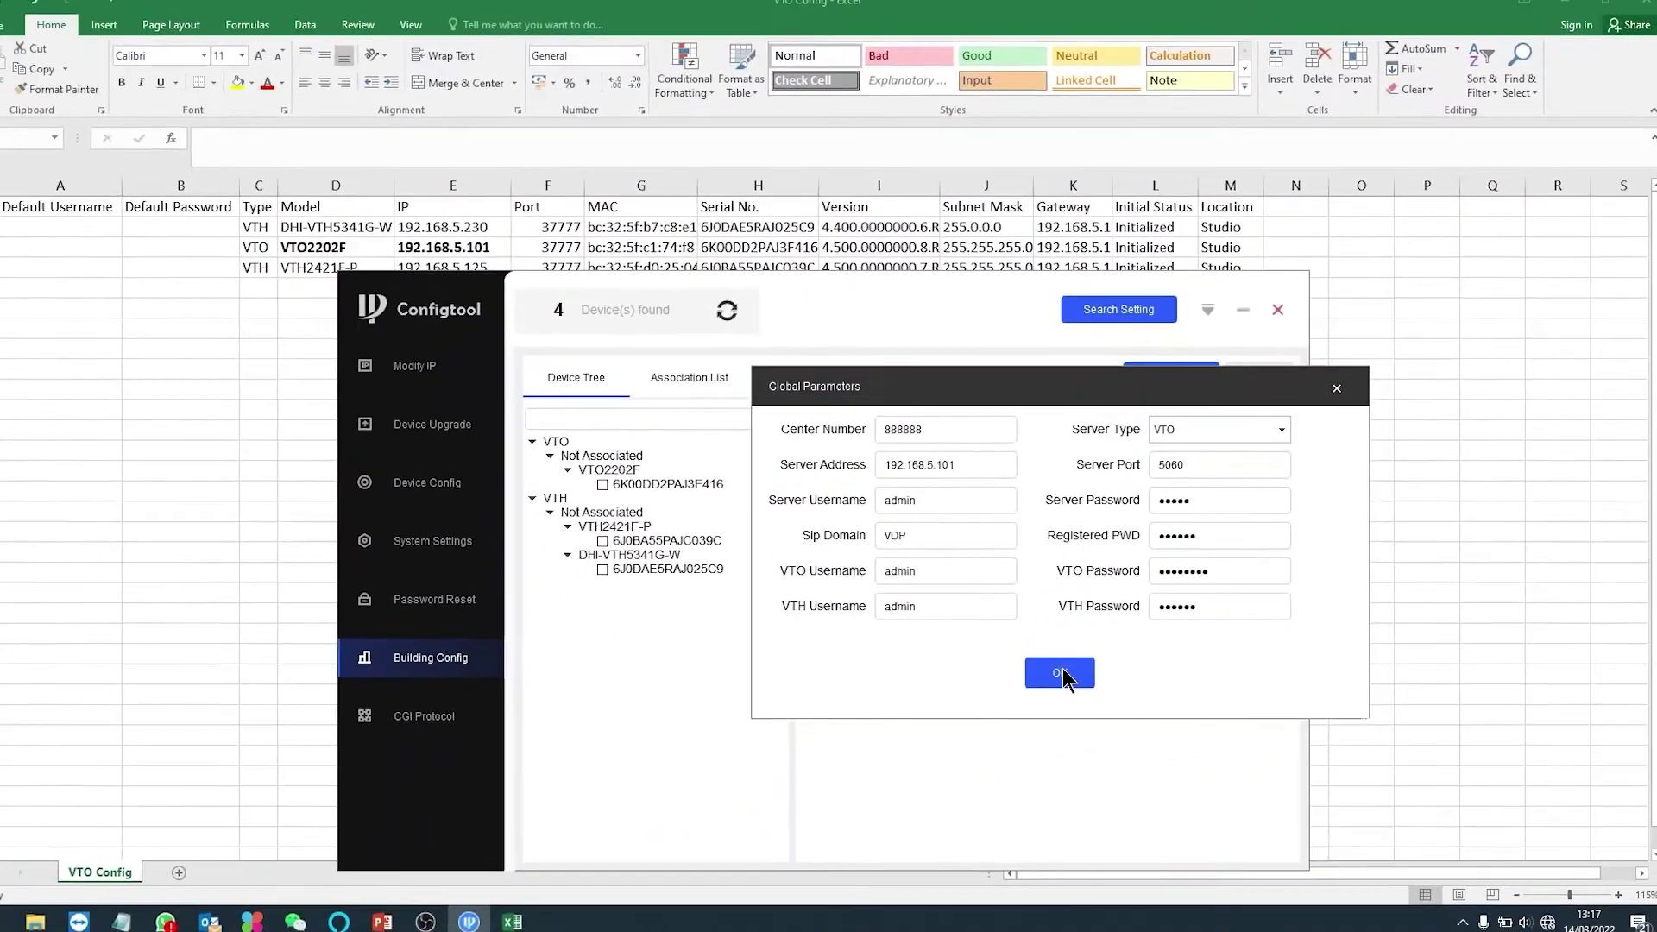
left_click(896, 734)
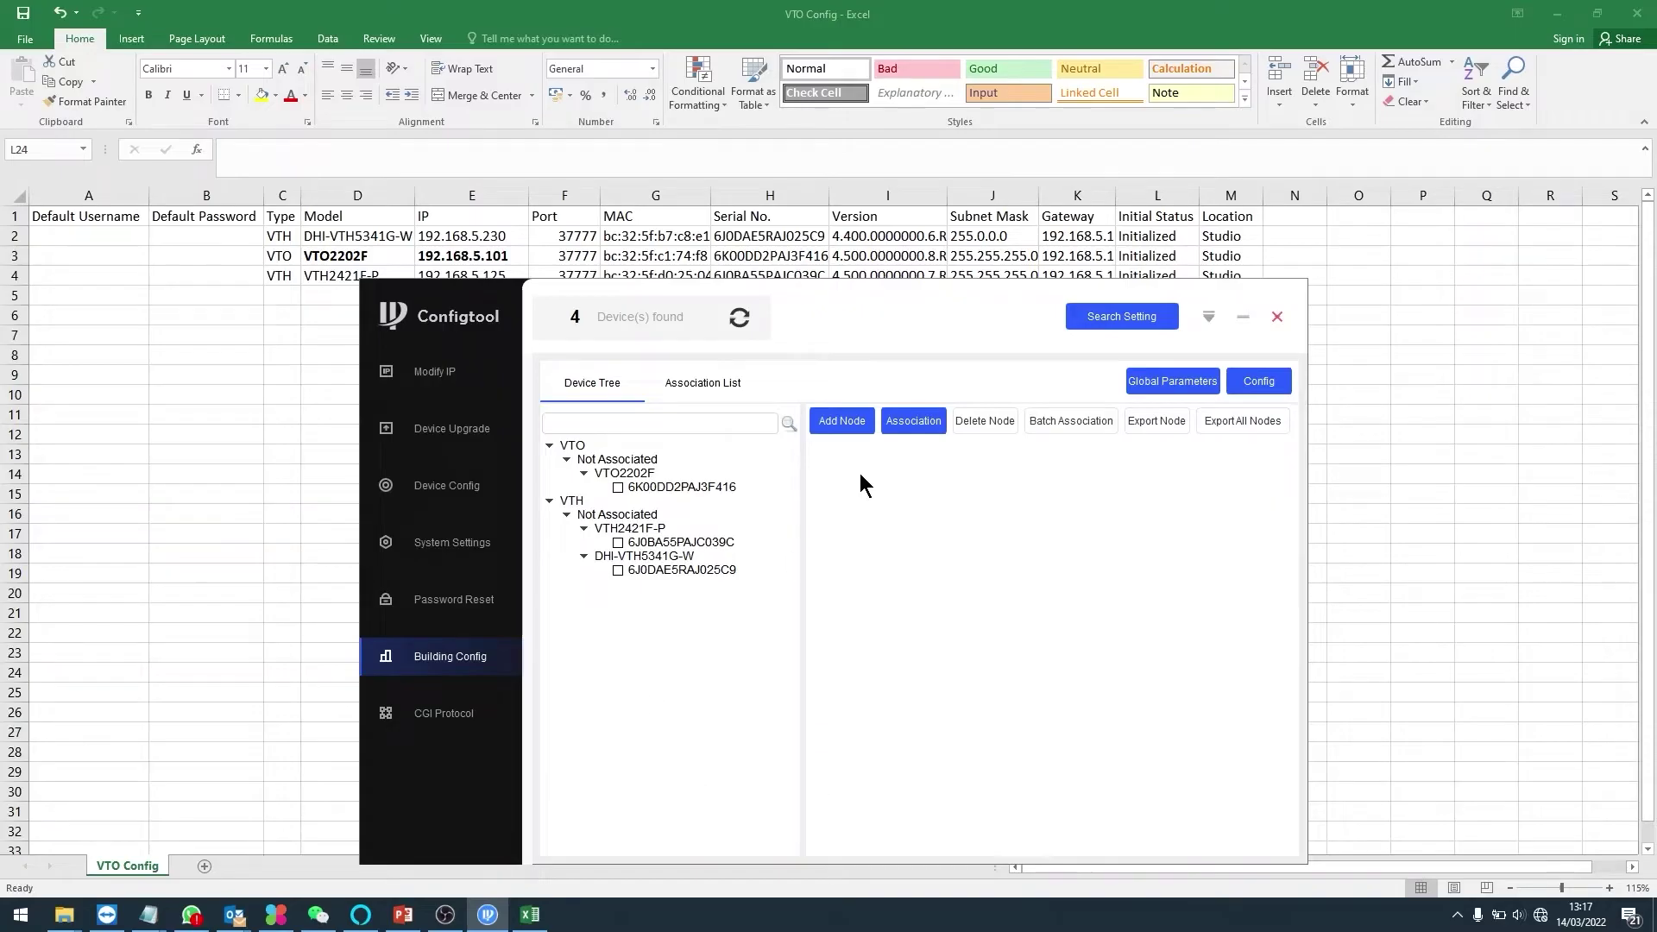
- Add a Unit VTO(Main) node with 3 floors, 2 rooms per floor and 2 extensions per room
left_click(834, 422)
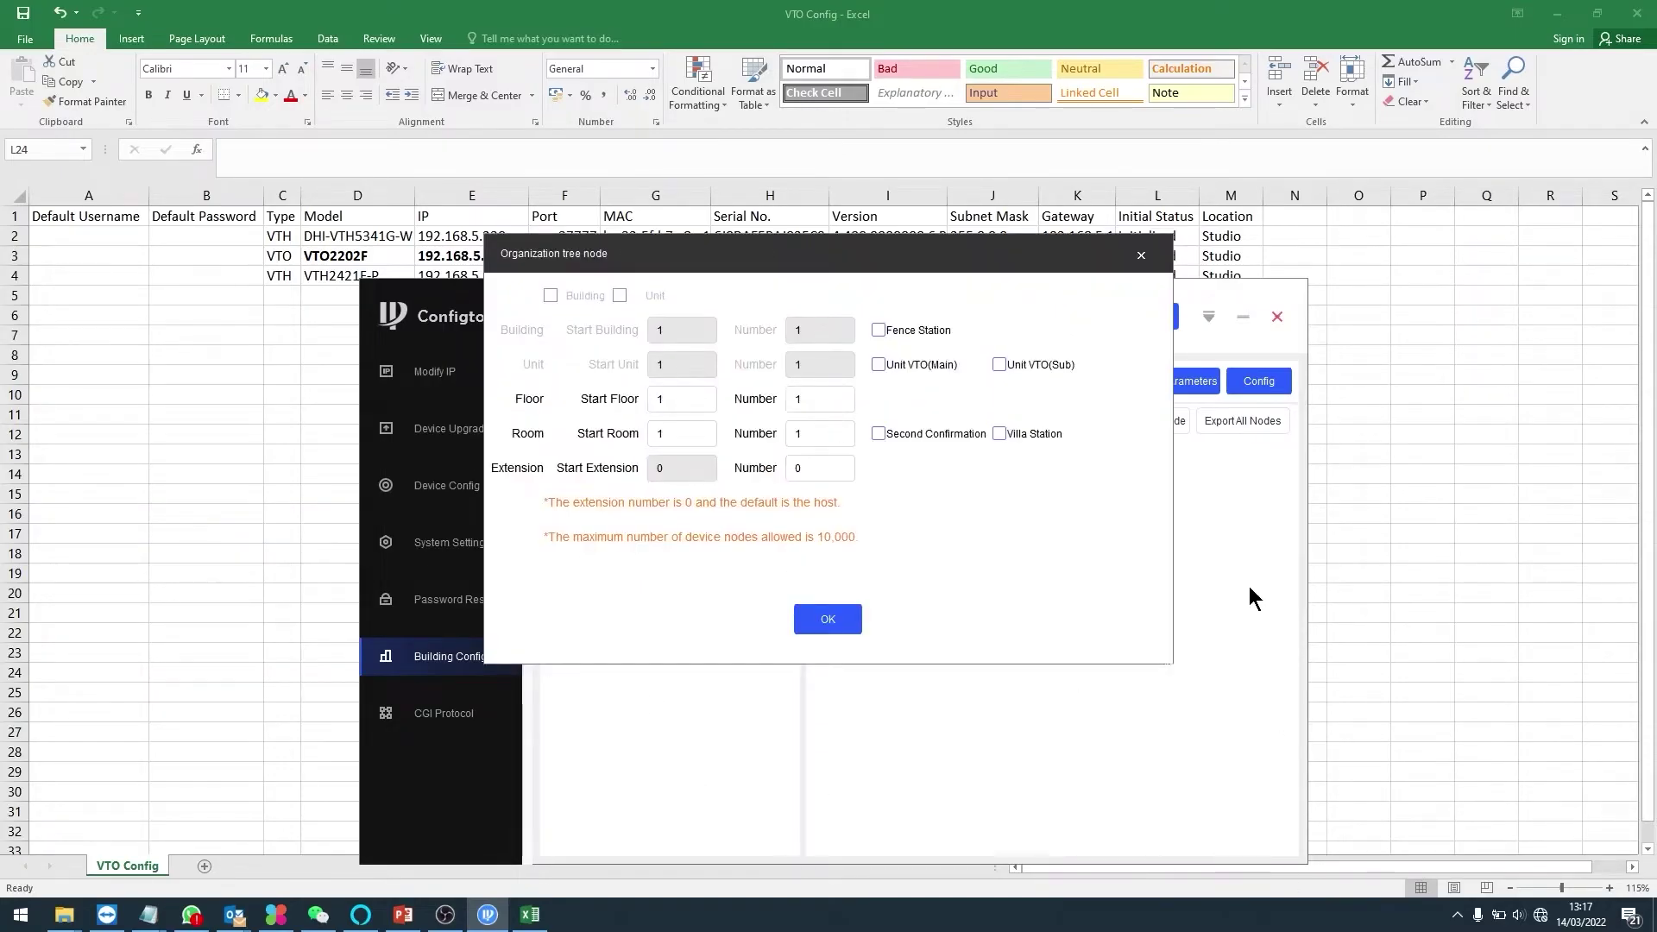
left_click_drag(888, 251, 1165, 395)
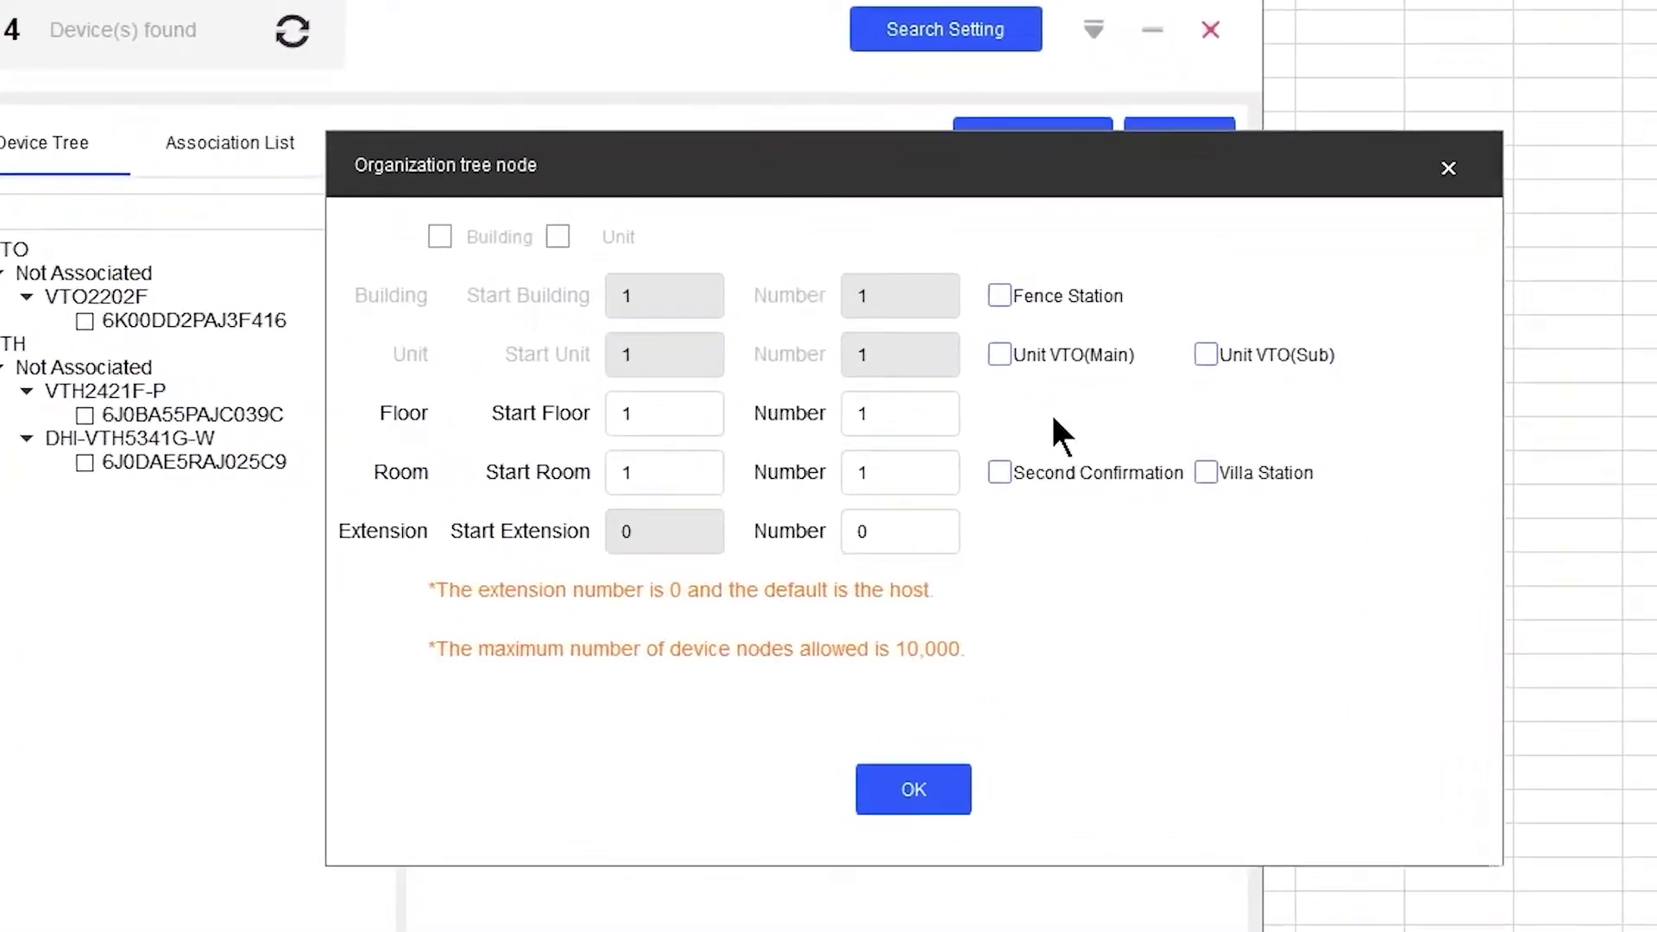
left_click(999, 355)
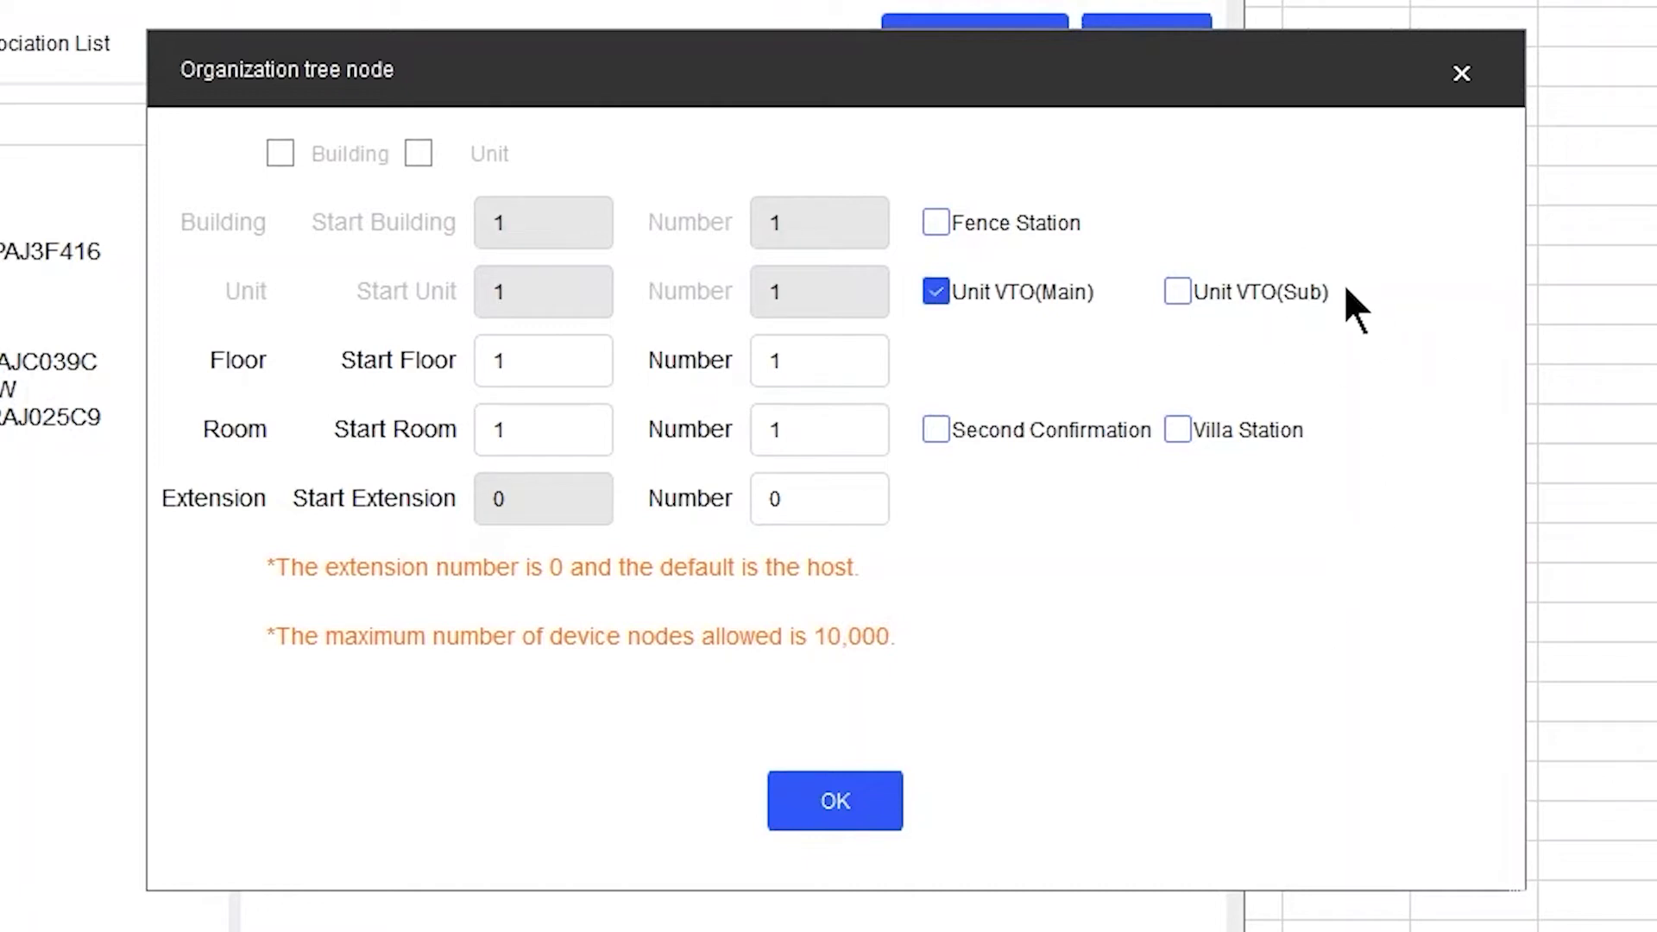
double_click(824, 362)
type("3")
double_click(809, 431)
type("2")
double_click(830, 505)
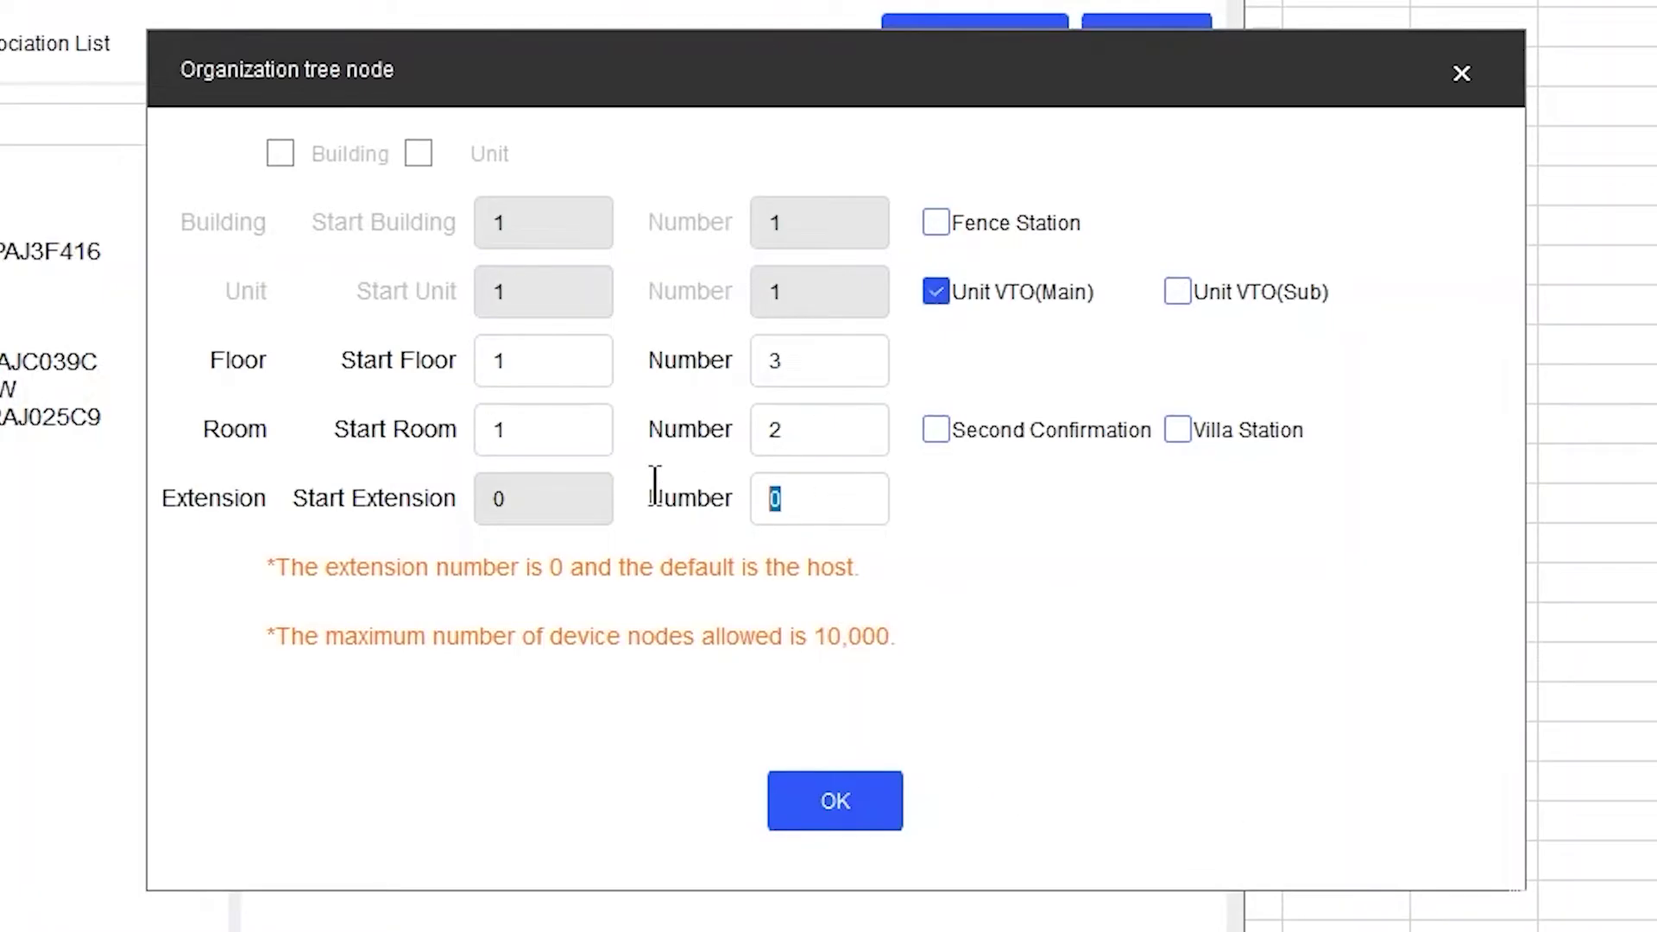
type("2")
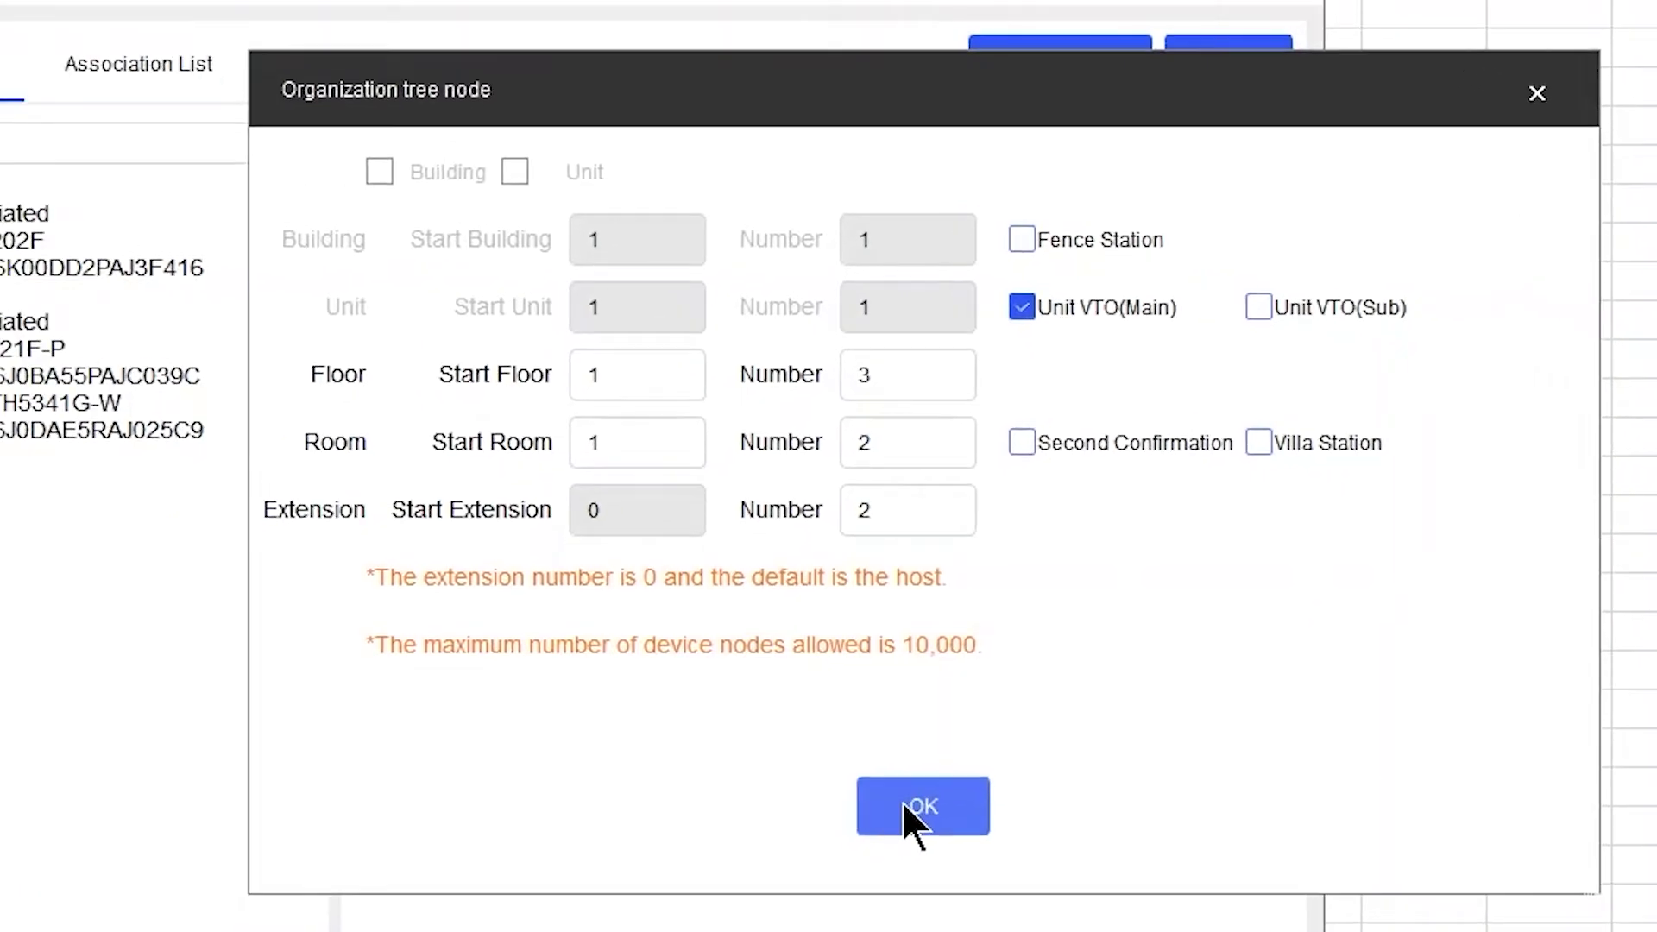
left_click(815, 798)
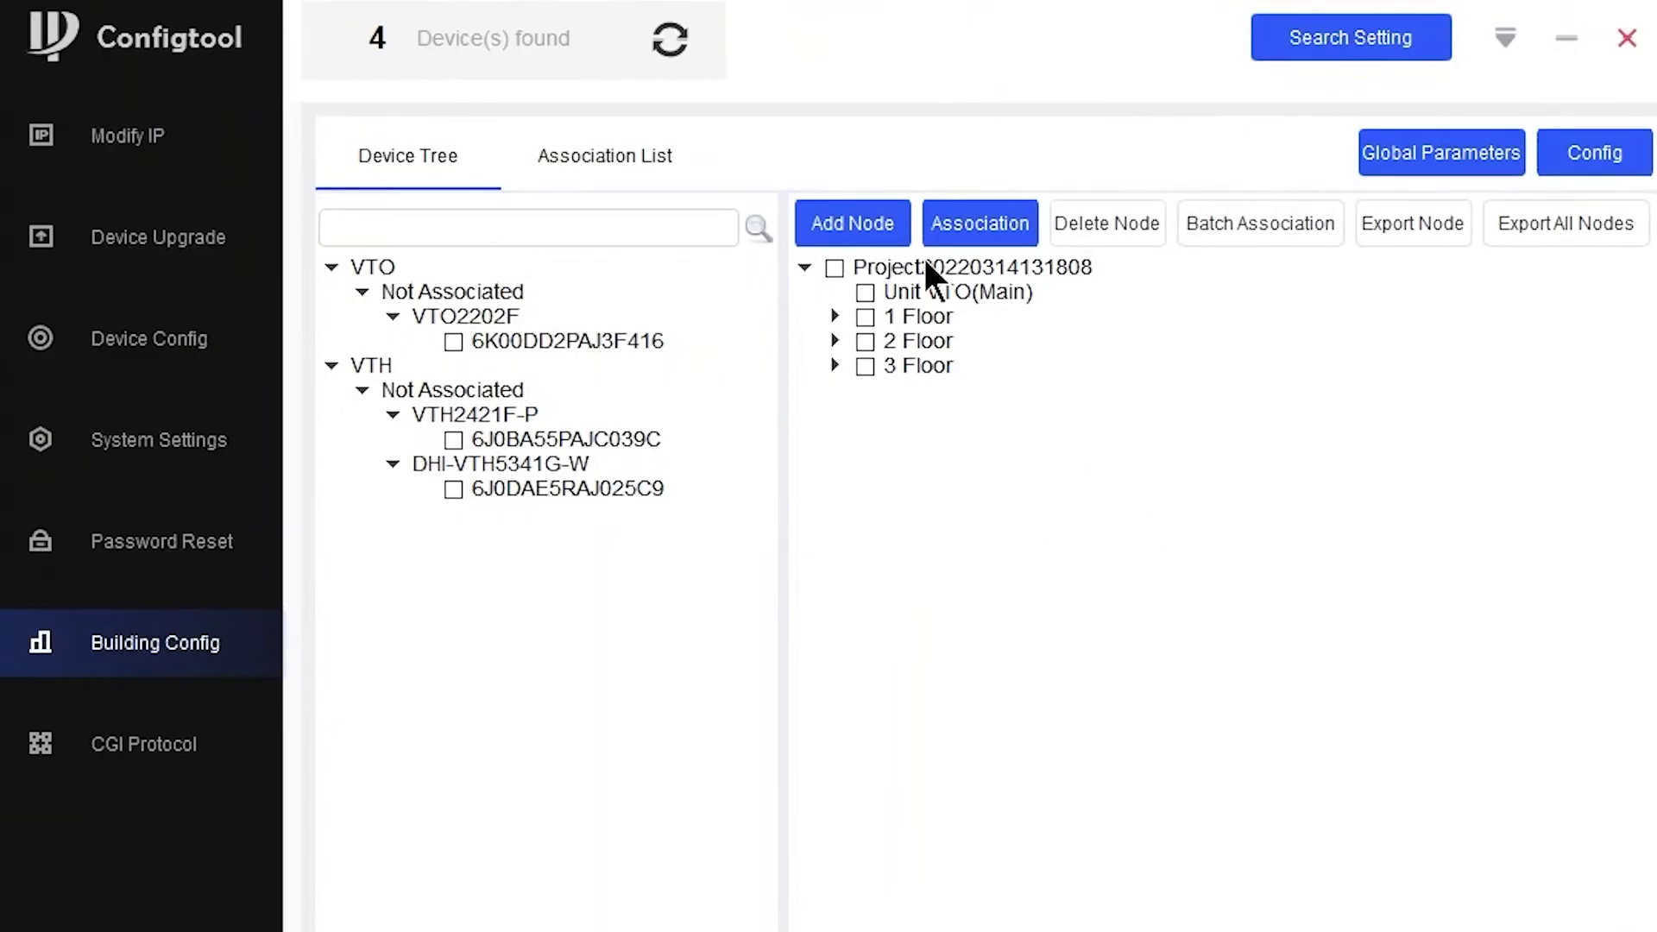
- Expand the first rooms on floors 1 and 3 to inspect host and extension nodes, then tick the Project root
left_click(834, 317)
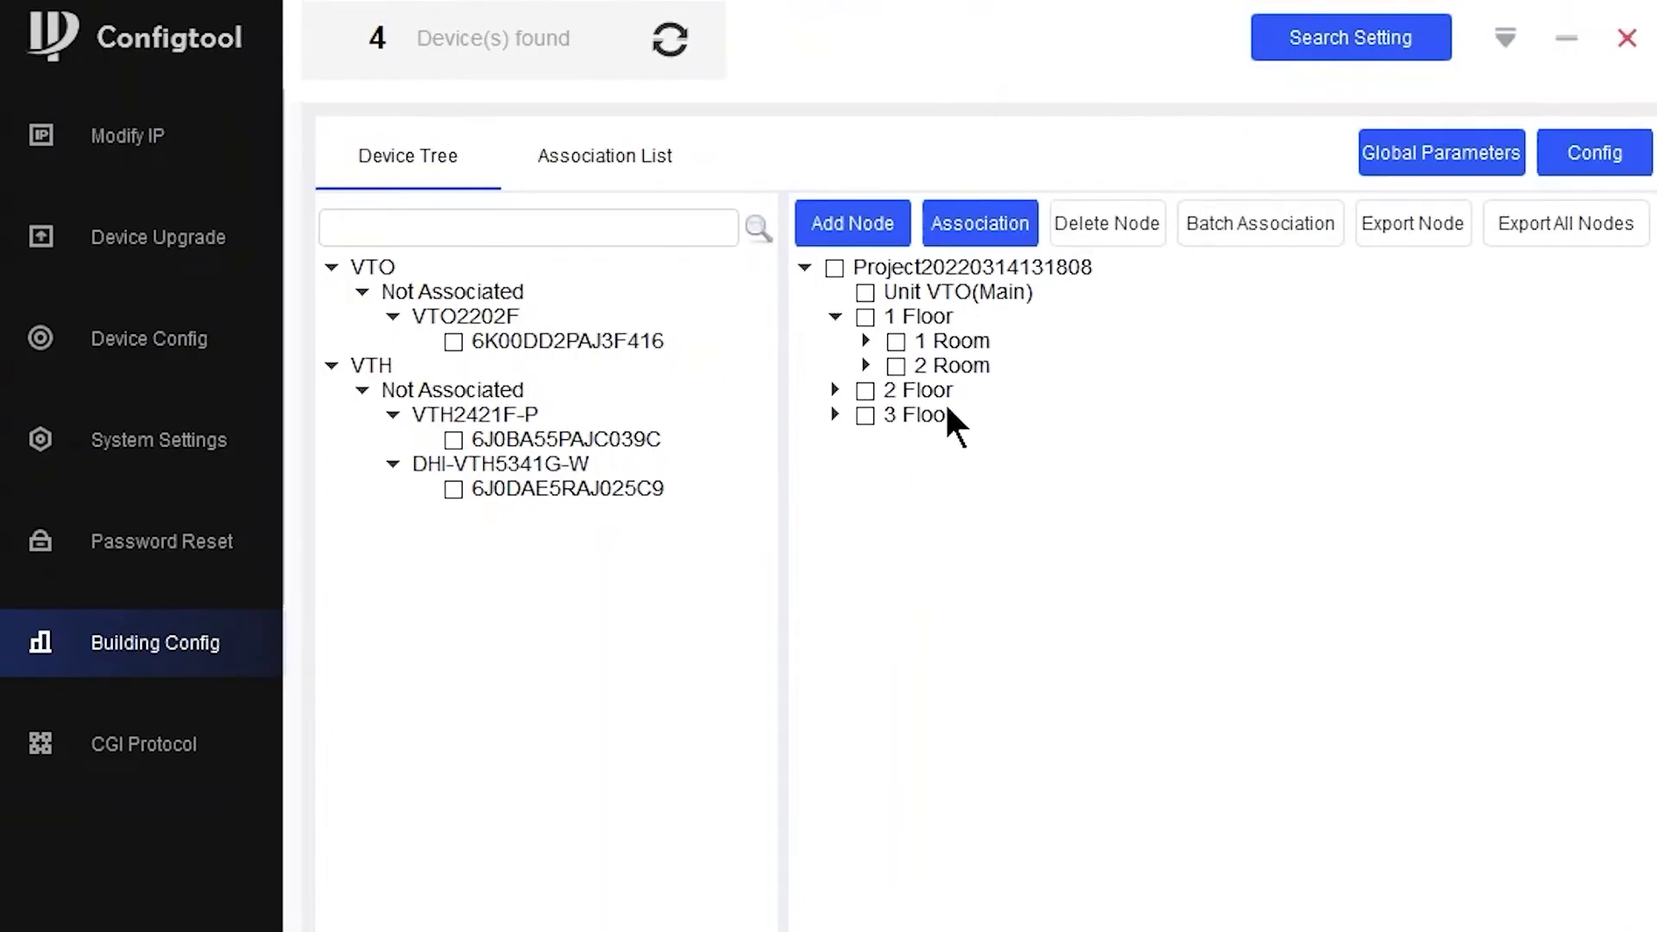
left_click(864, 340)
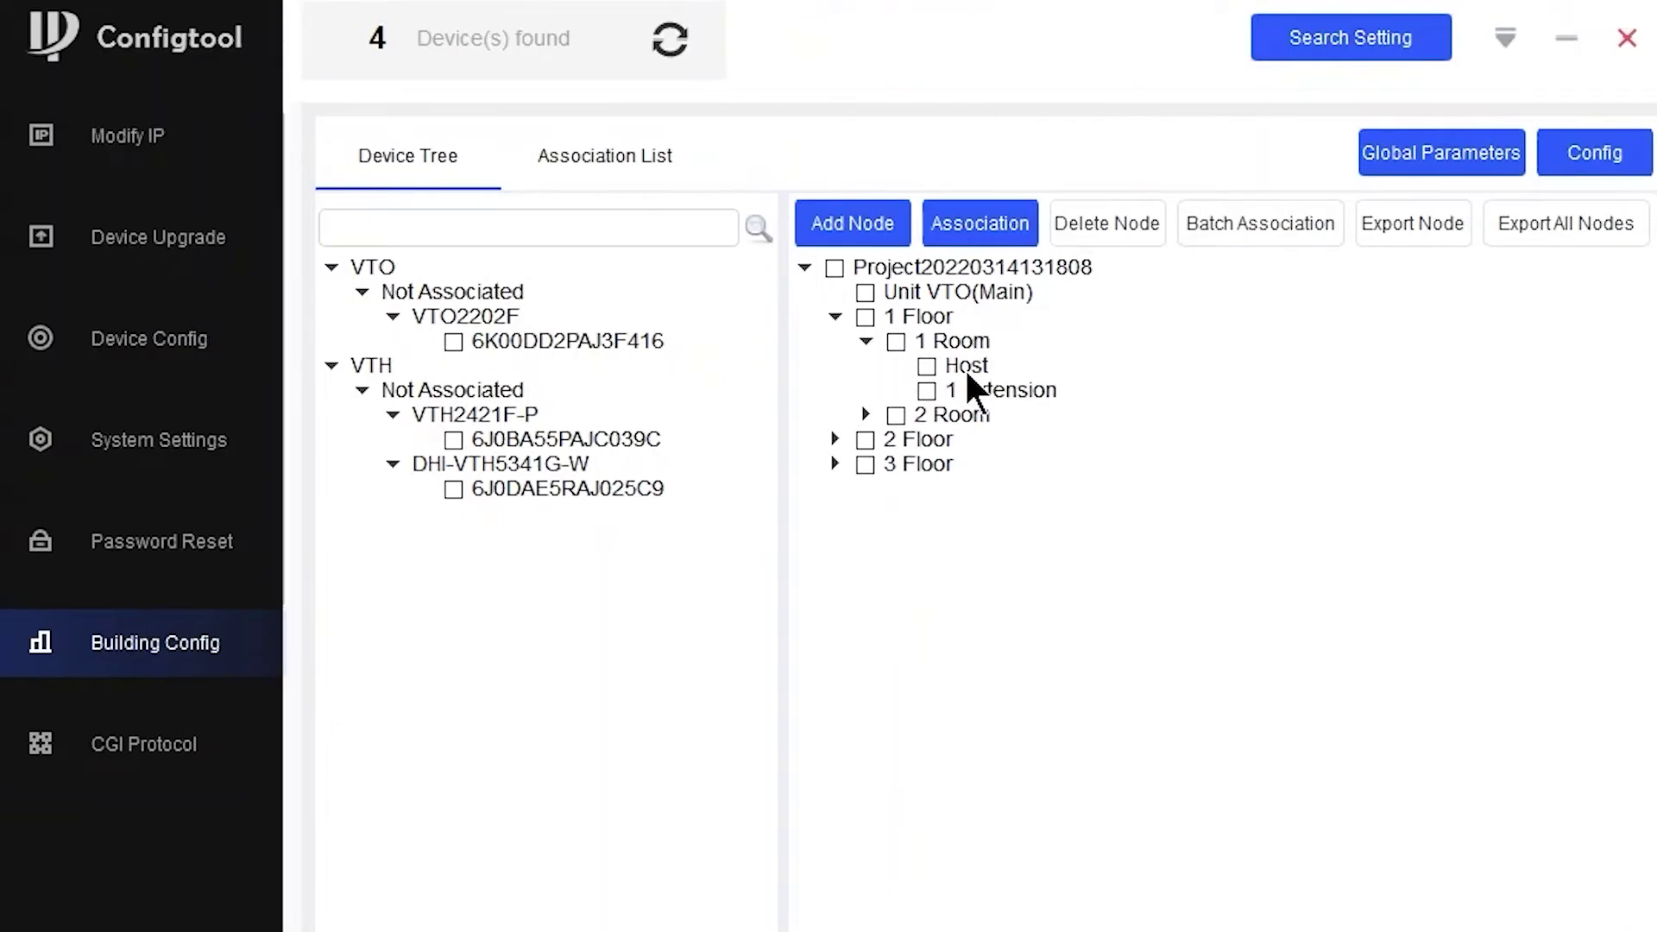
left_click(976, 390)
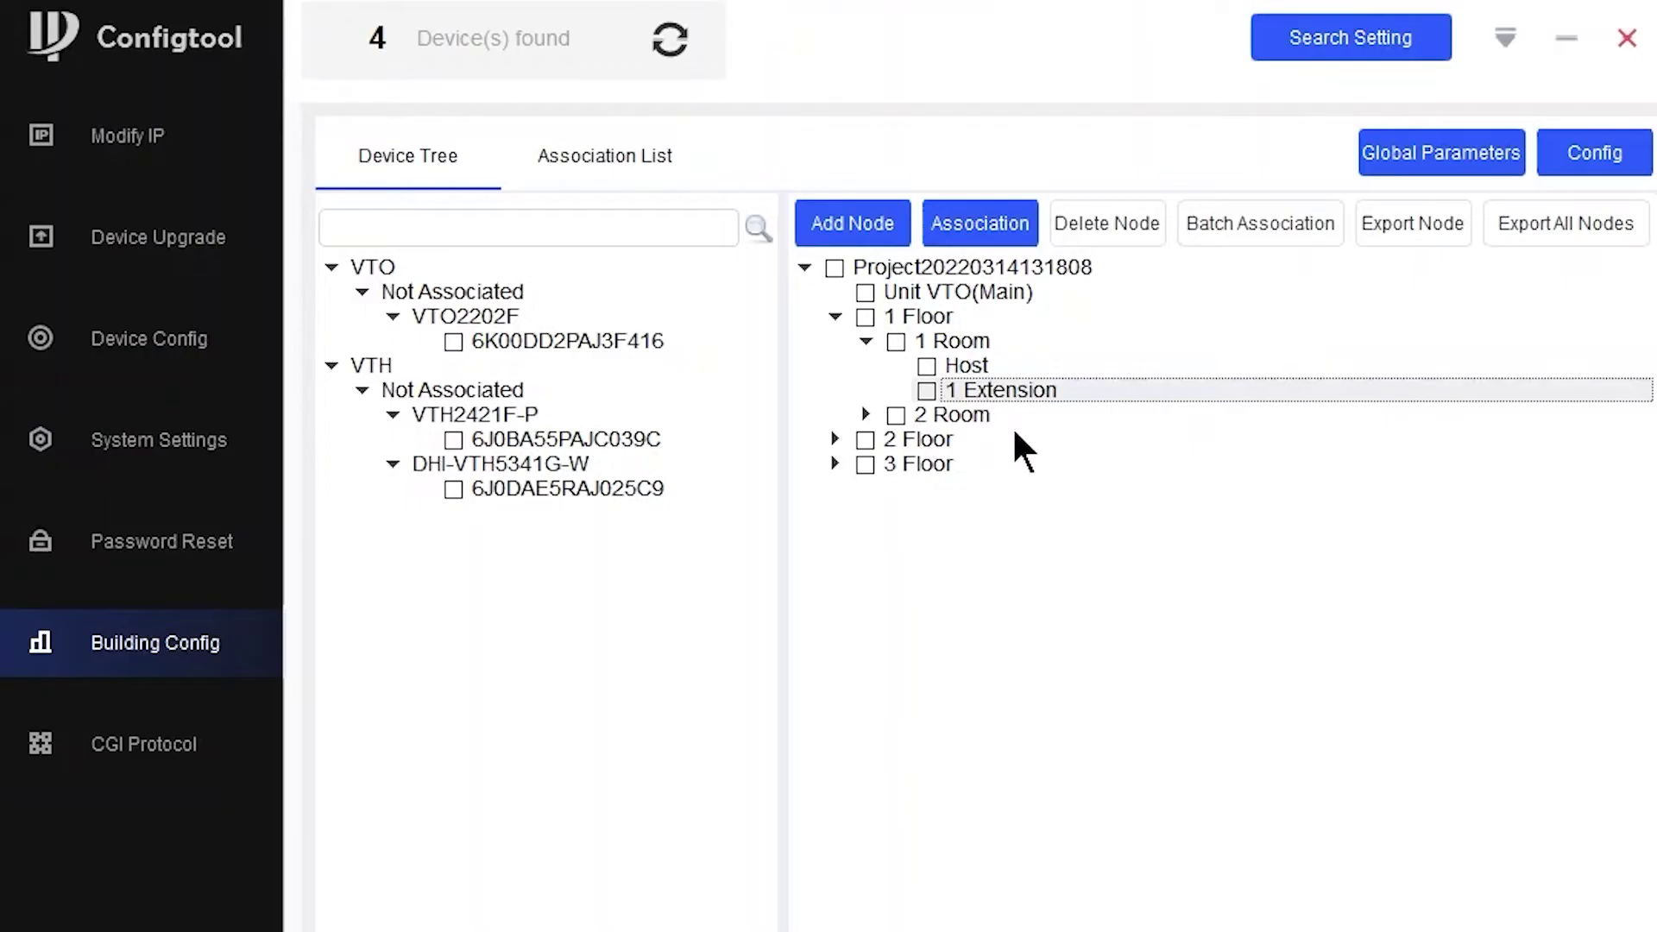
left_click(835, 464)
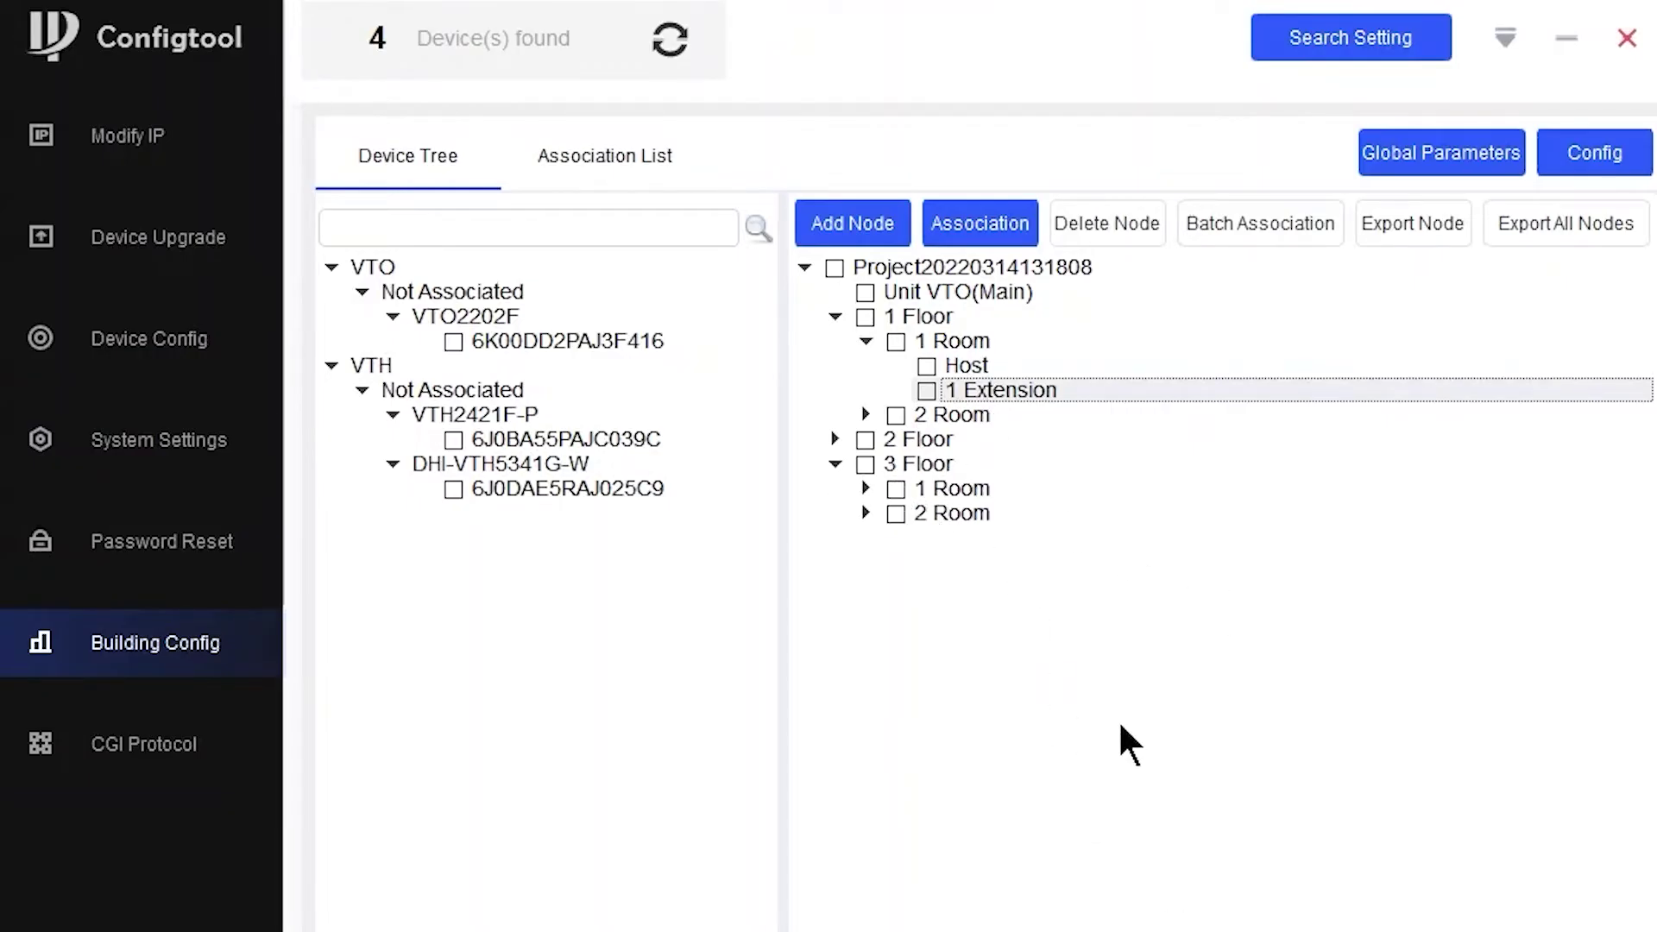
left_click(866, 488)
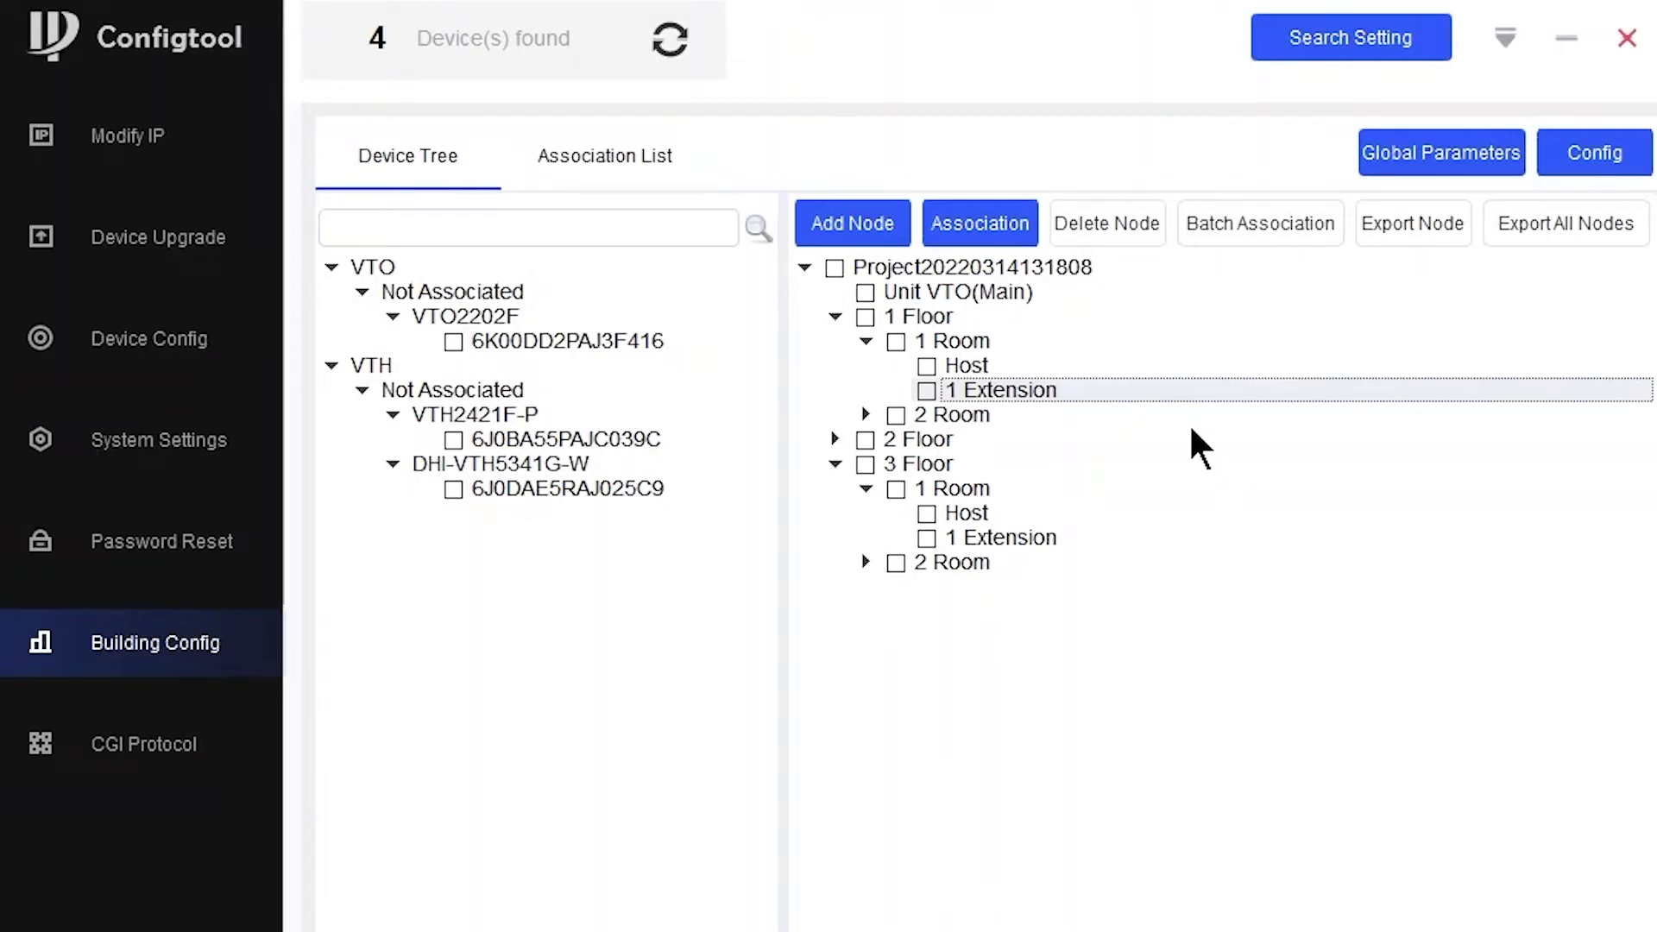
left_click(834, 268)
- Delete the project tree and recreate it with 1 floor and 1 room per floor
left_click(1138, 226)
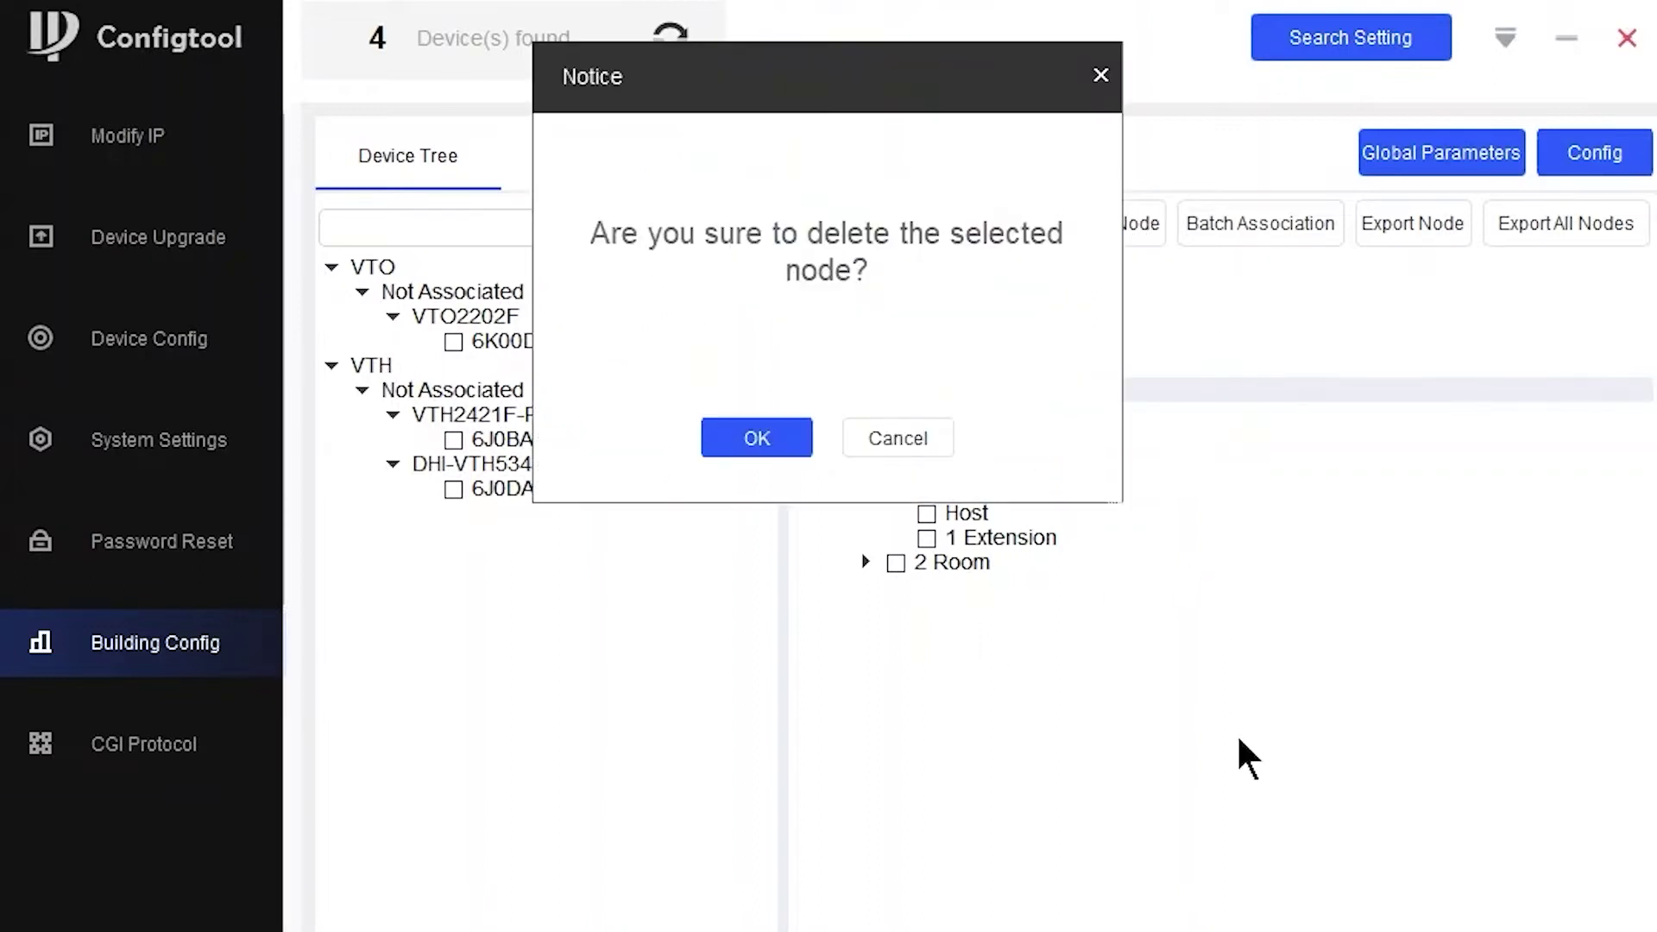
left_click(748, 466)
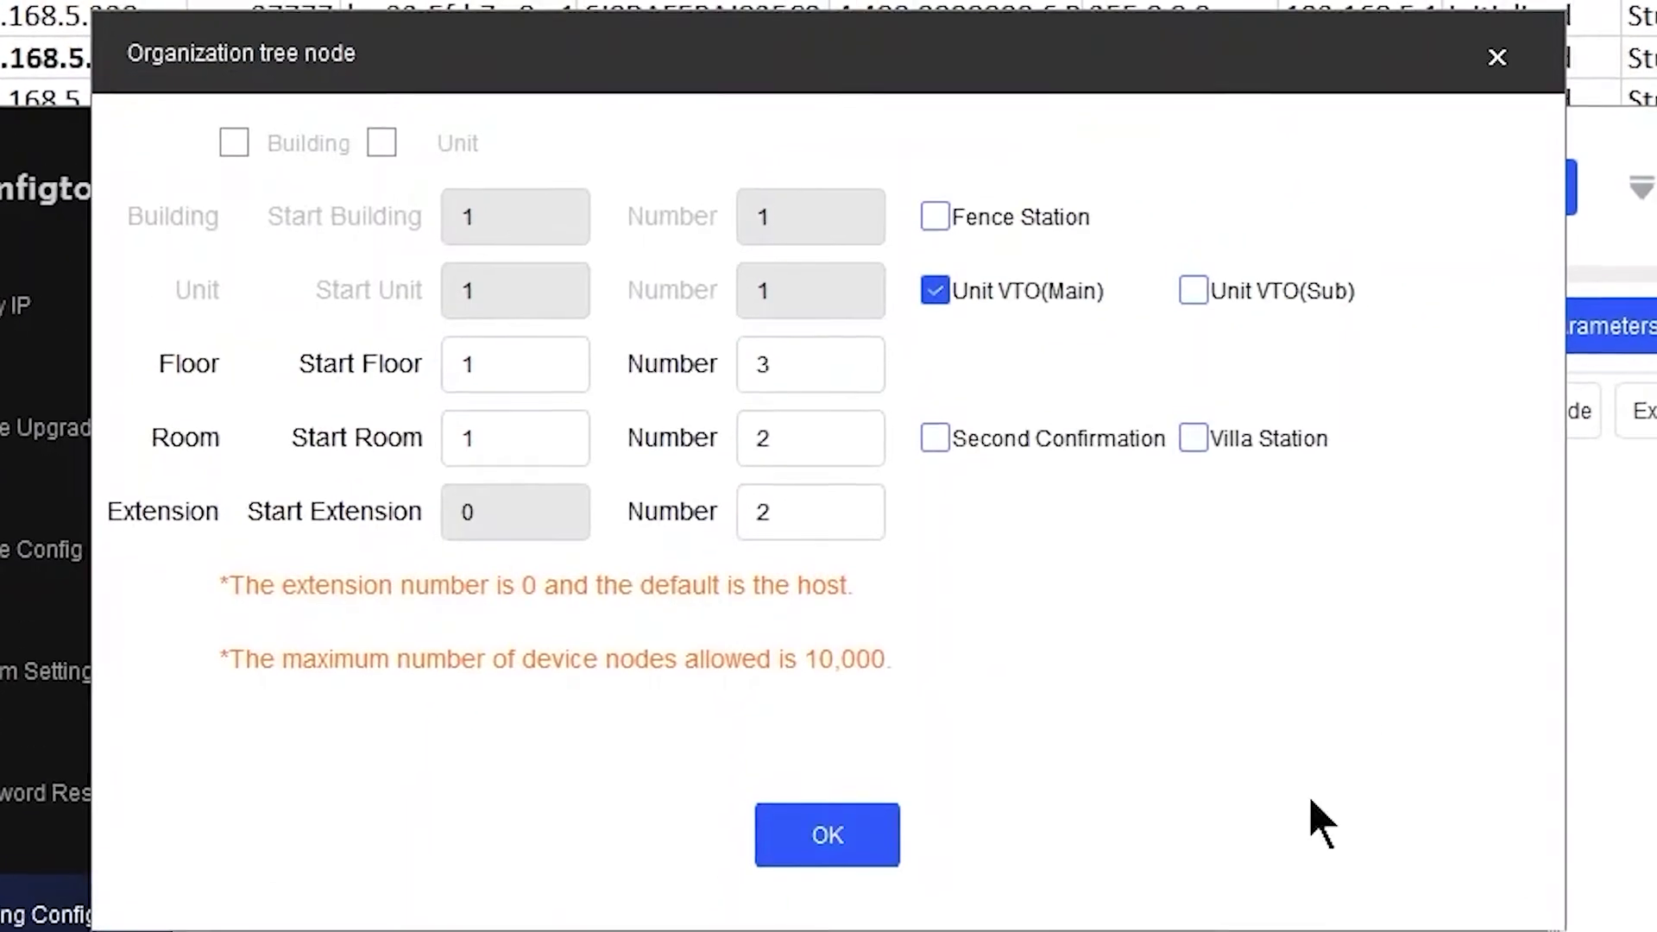
double_click(802, 373)
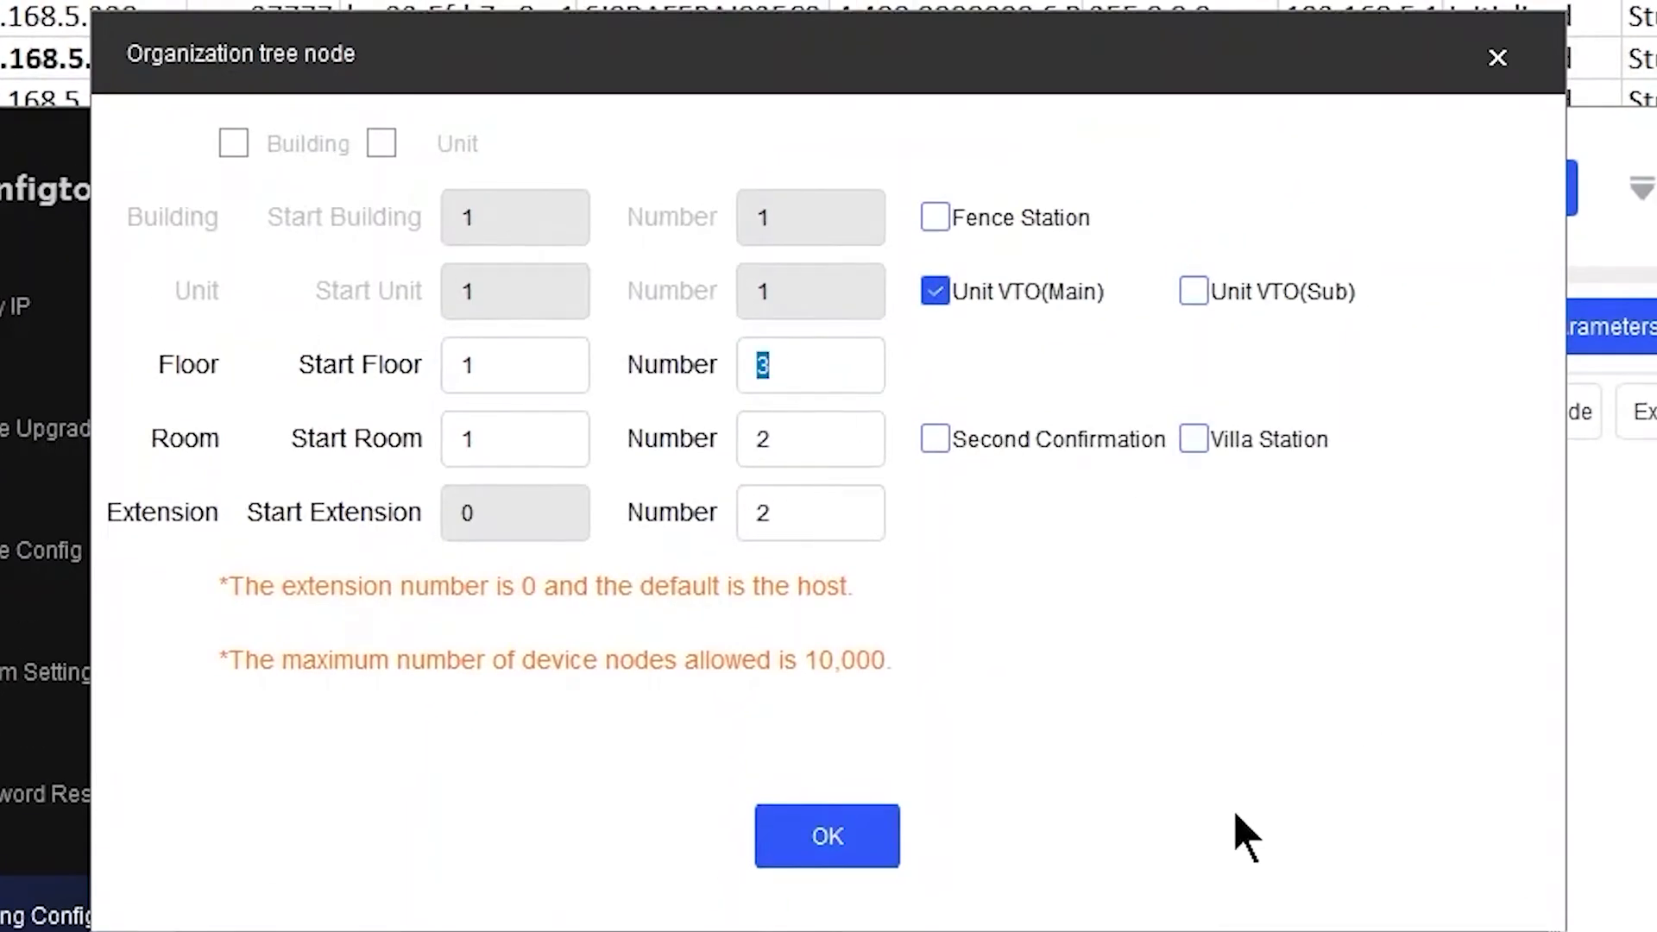
type("1")
double_click(785, 421)
type("1")
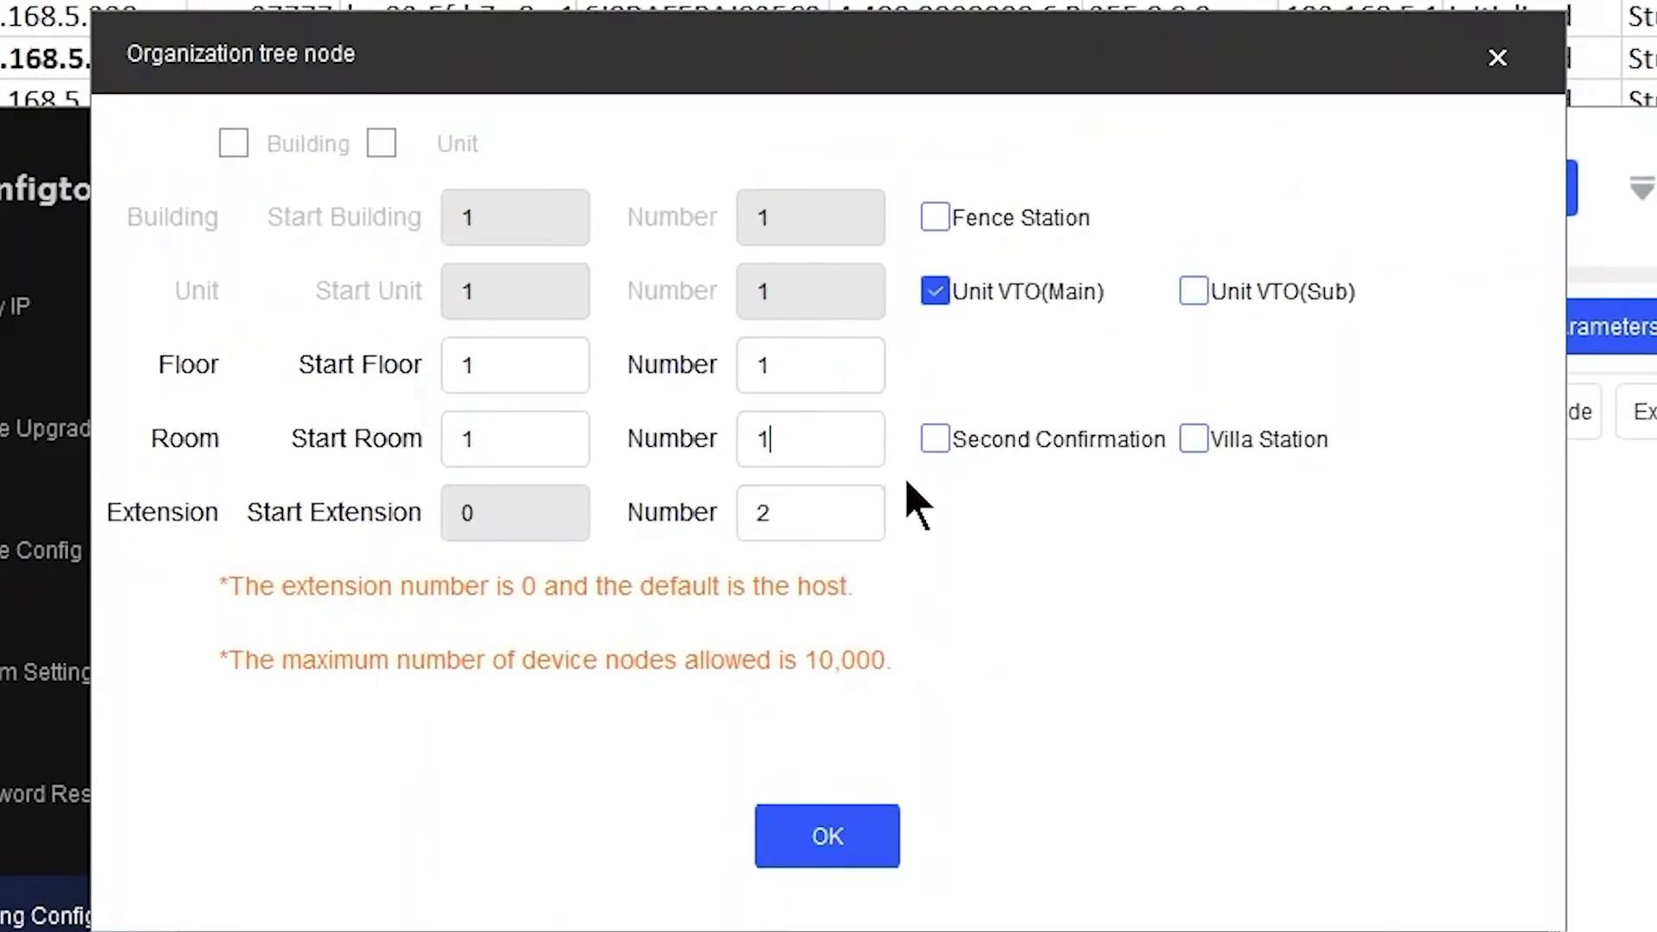
double_click(832, 516)
left_click(820, 841)
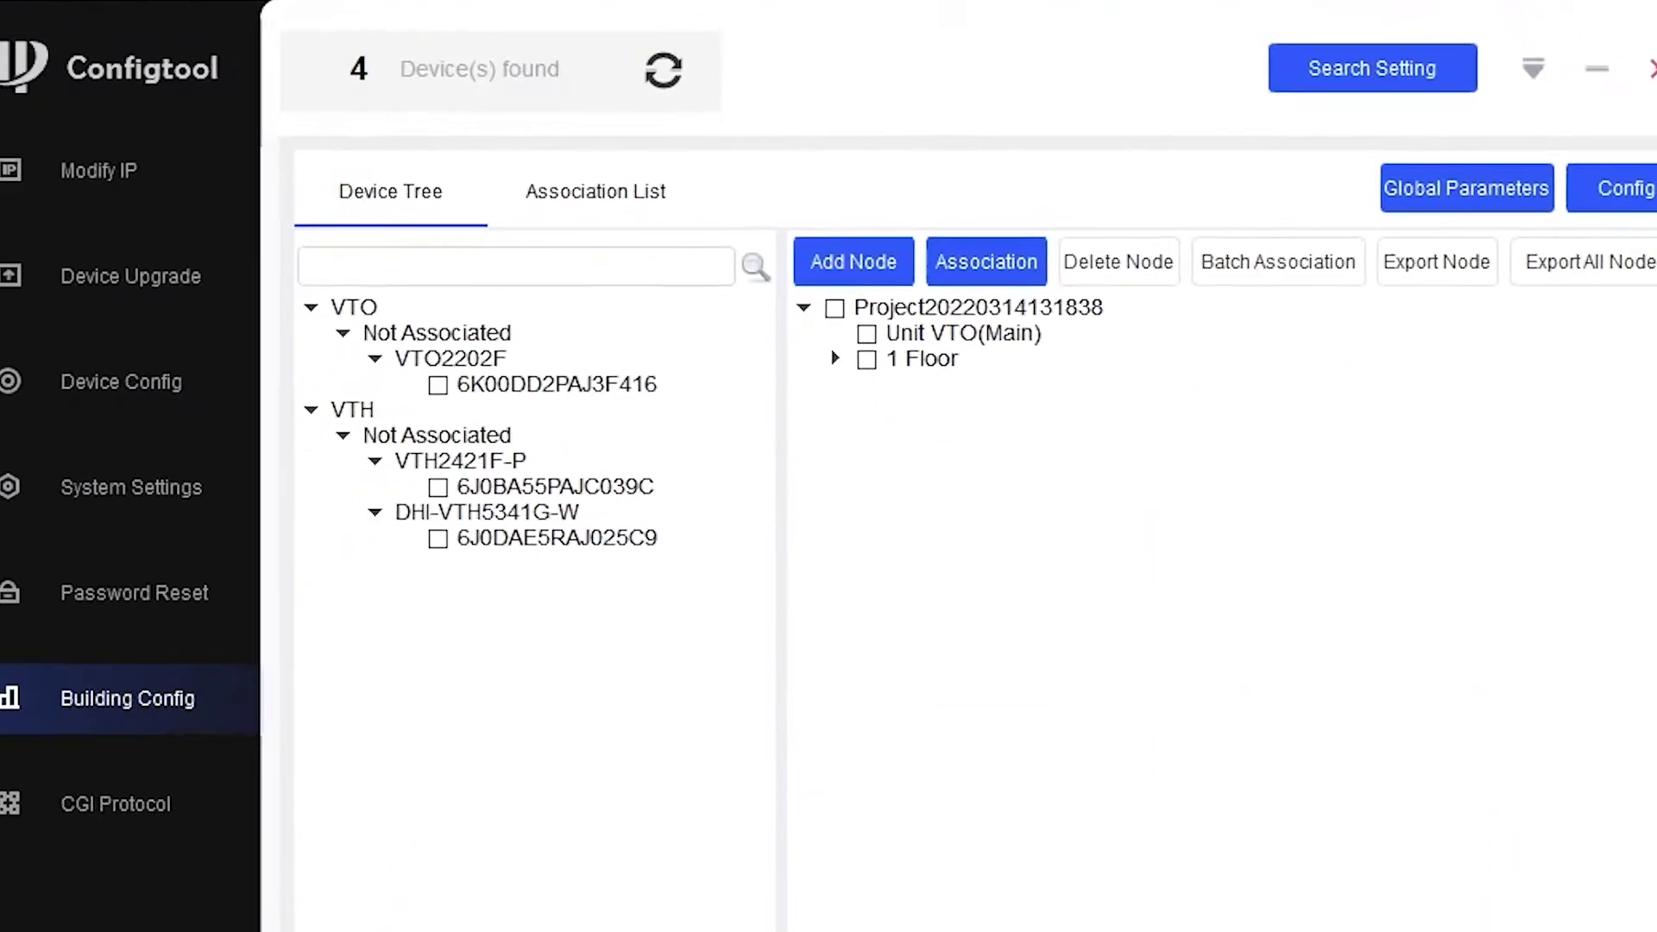
- Expand 1 Floor and 1 Room to show the Host and 1 Extension
left_click(834, 357)
left_click(867, 384)
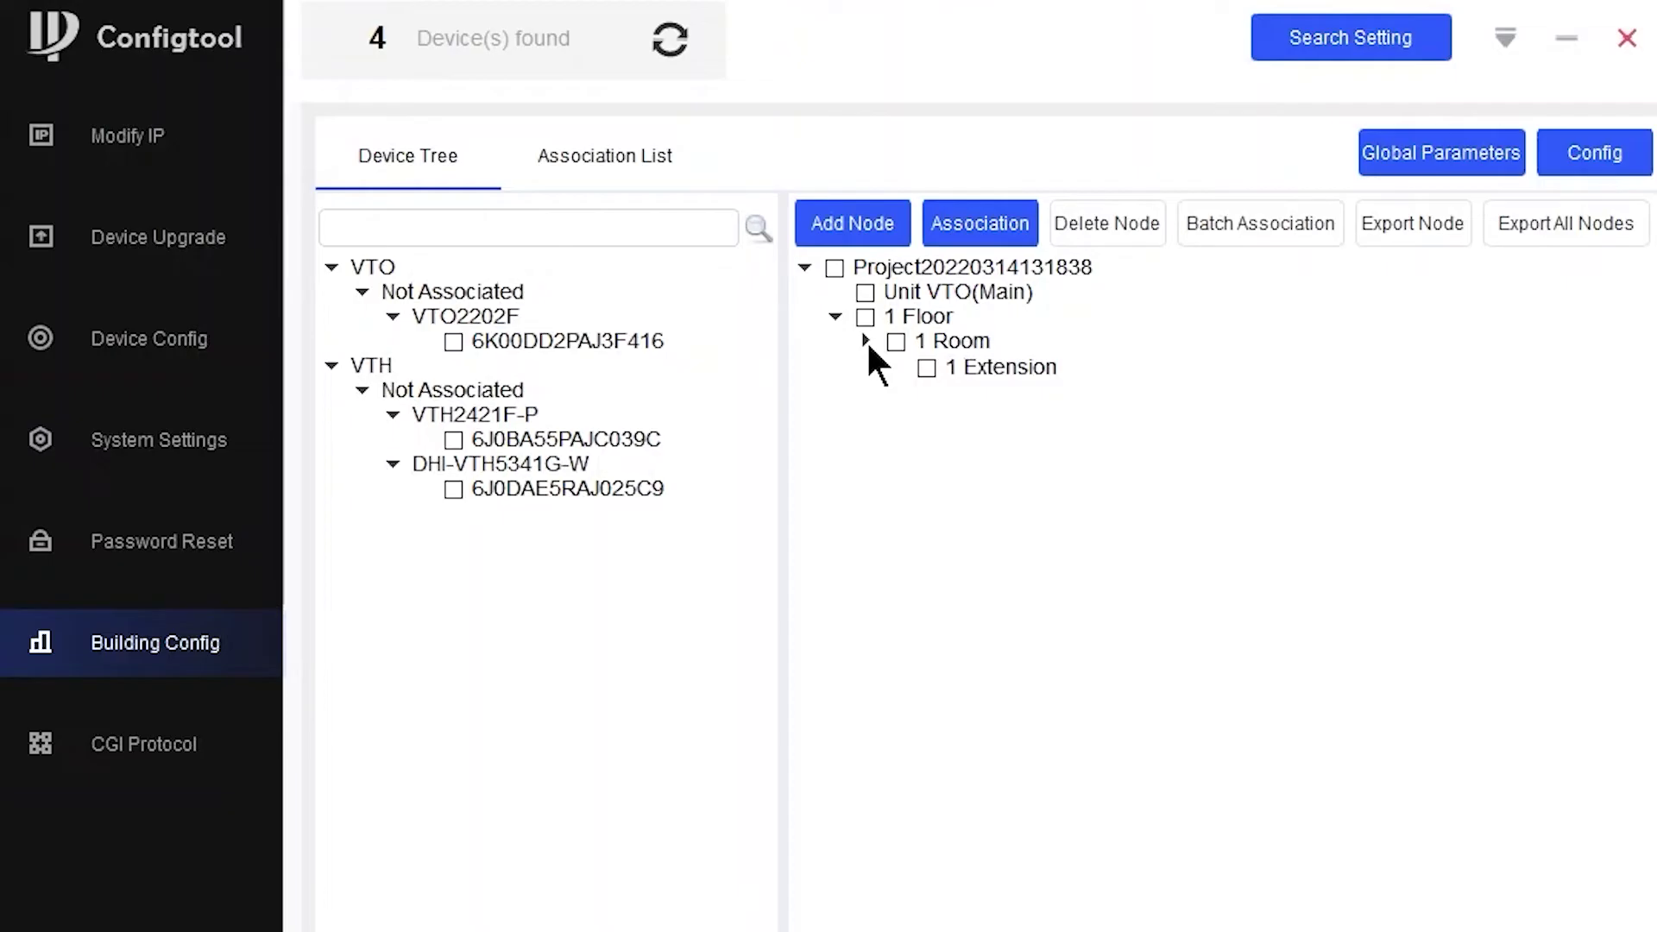
left_click(866, 340)
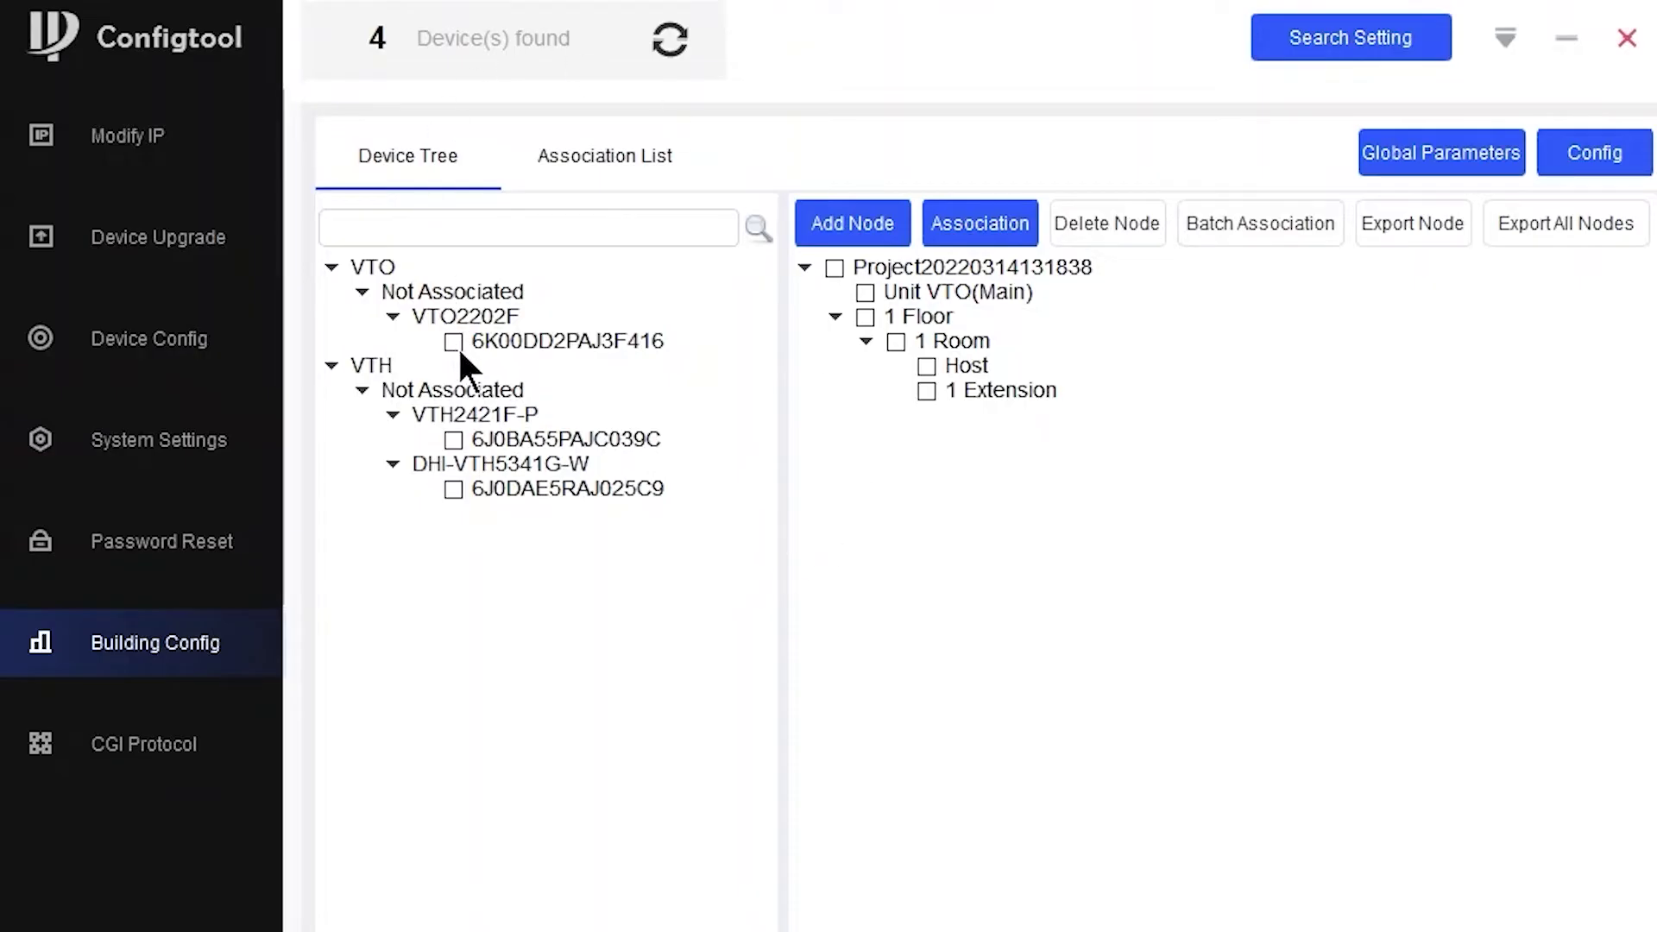
- Associate the VTO with 0-0-8001 and both VTHs with 0-0-1-1-0 and 0-0-1-1-1, then list the associations
left_click(860, 291)
left_click(974, 228)
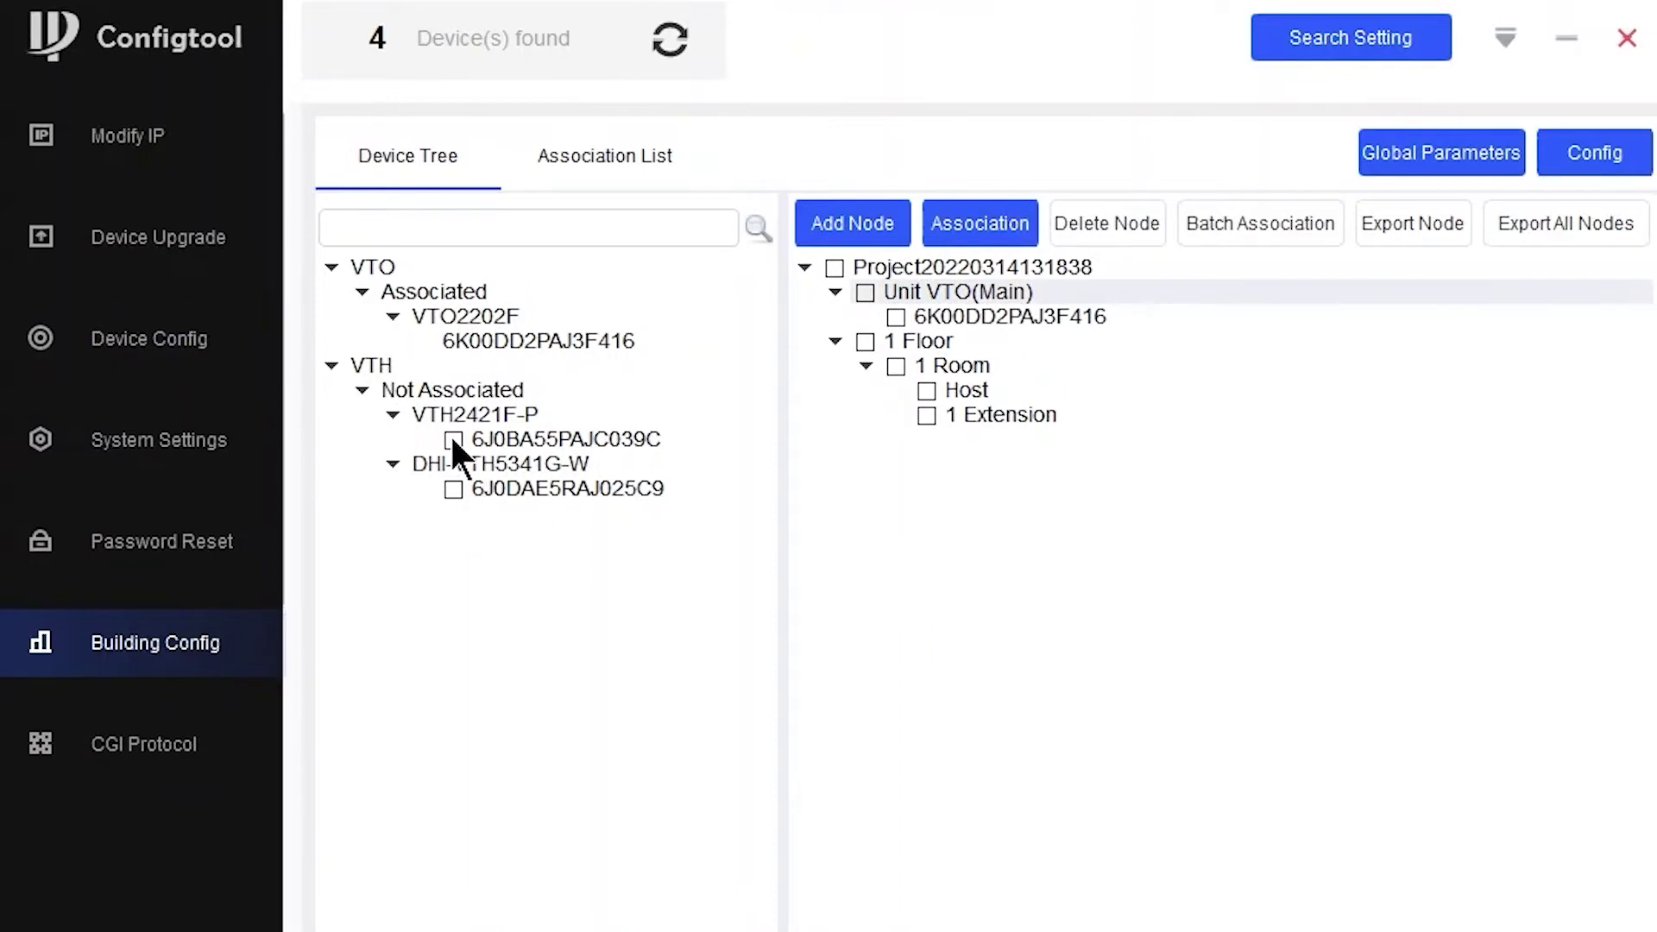
left_click(926, 391)
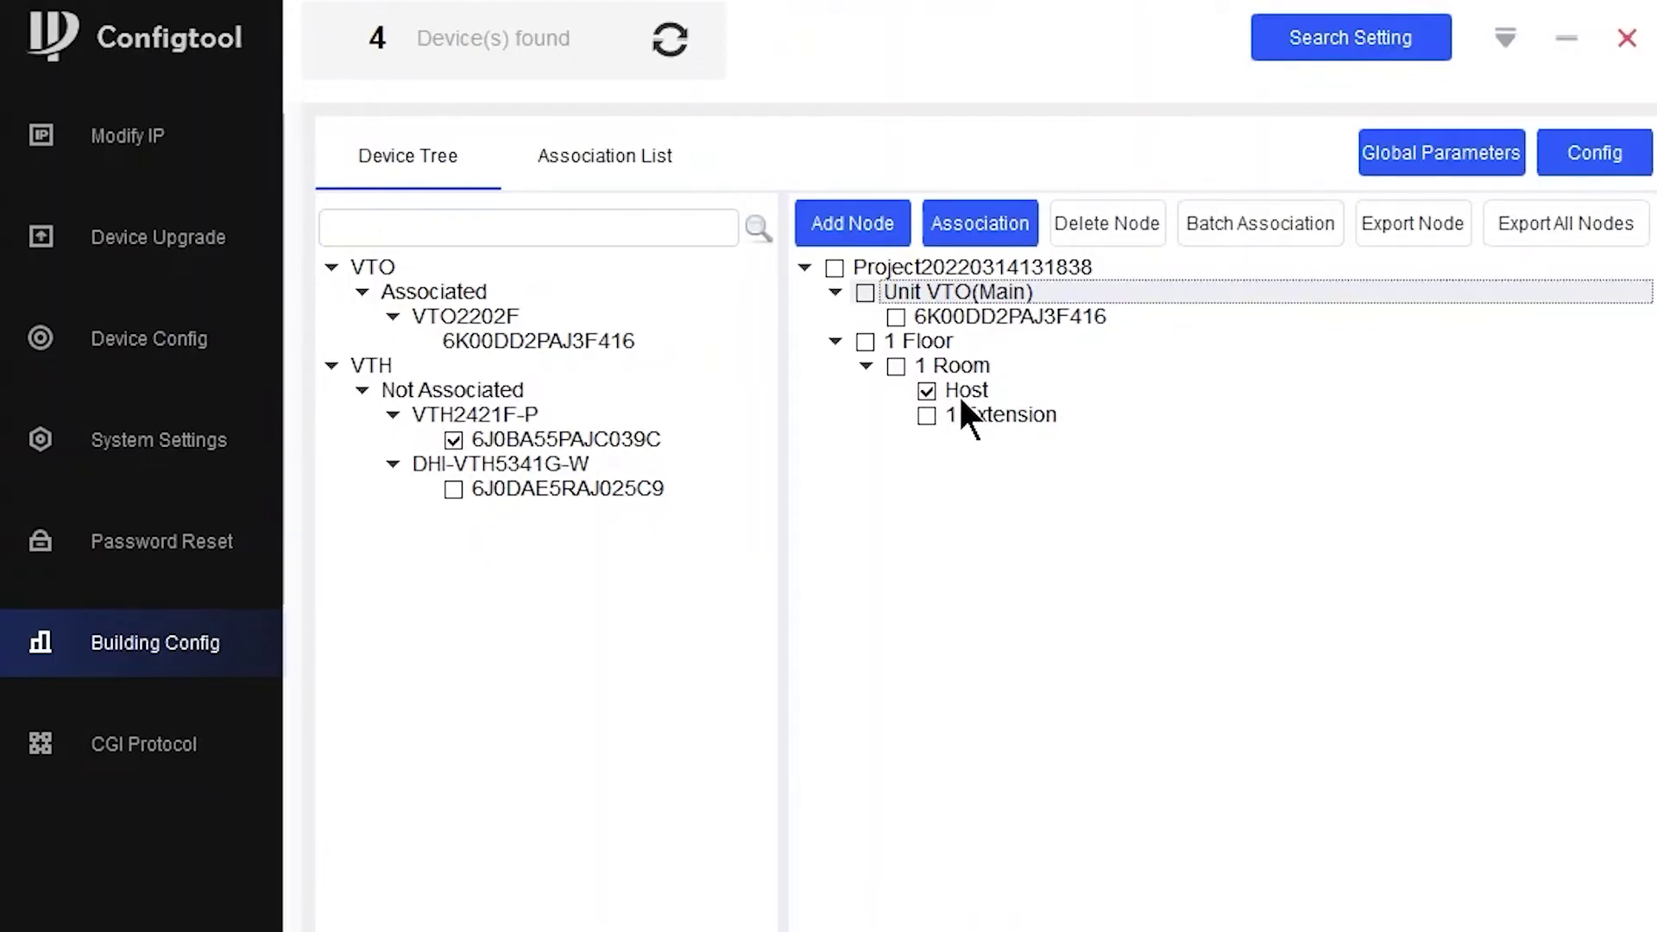
left_click(984, 222)
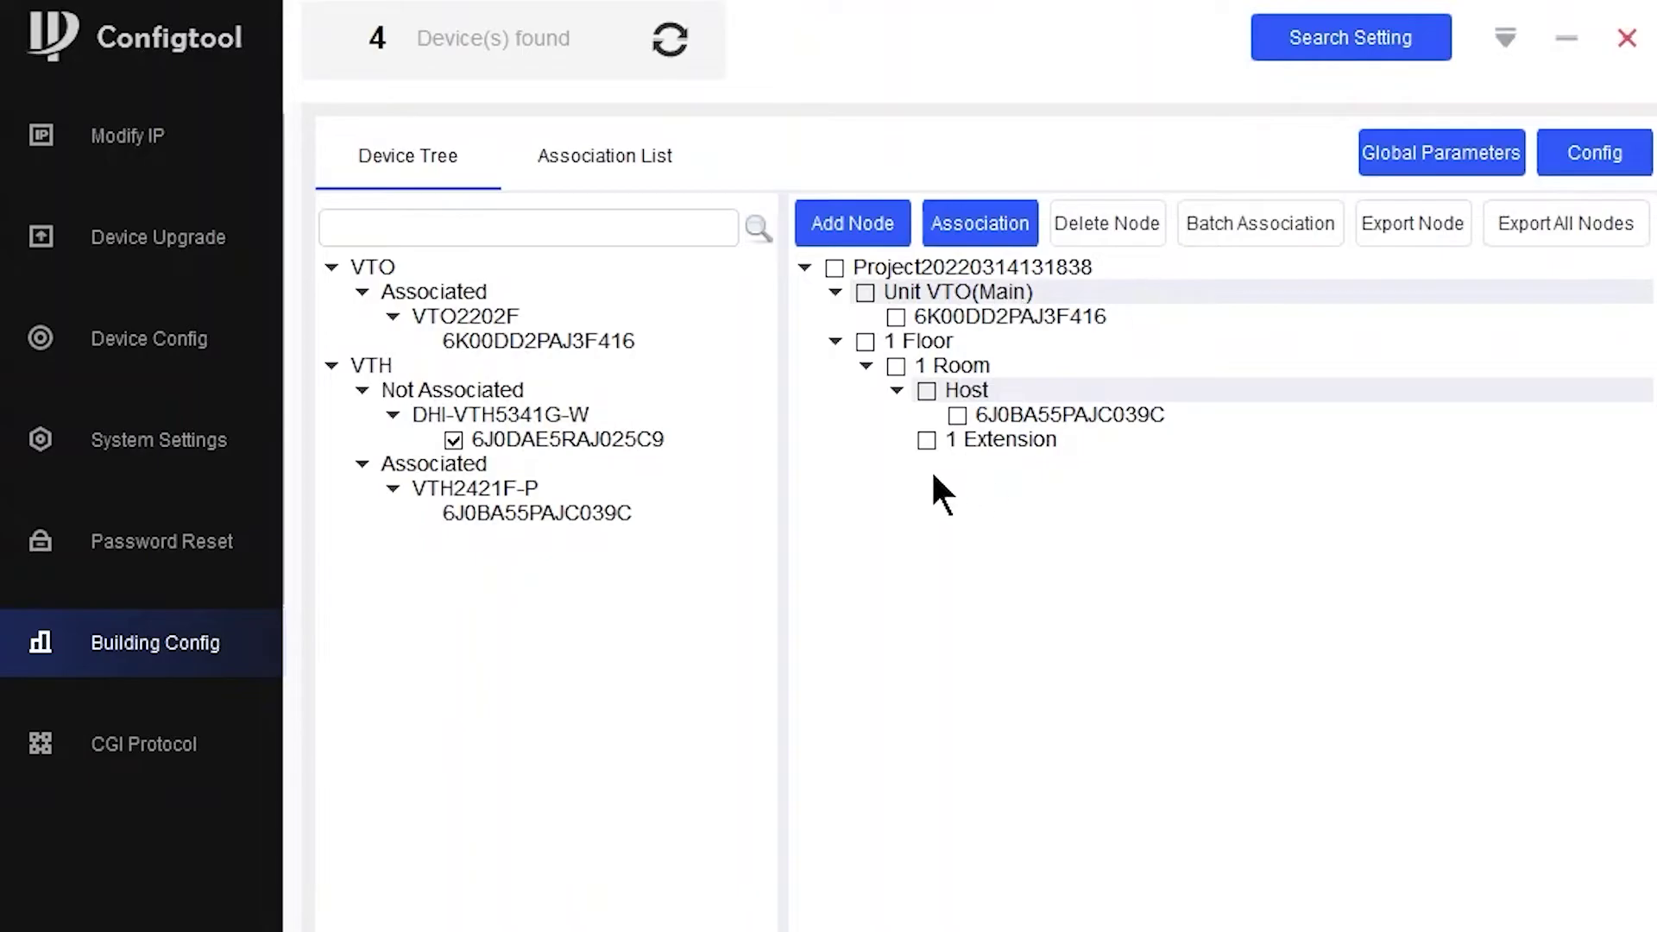
left_click(926, 440)
left_click(1003, 222)
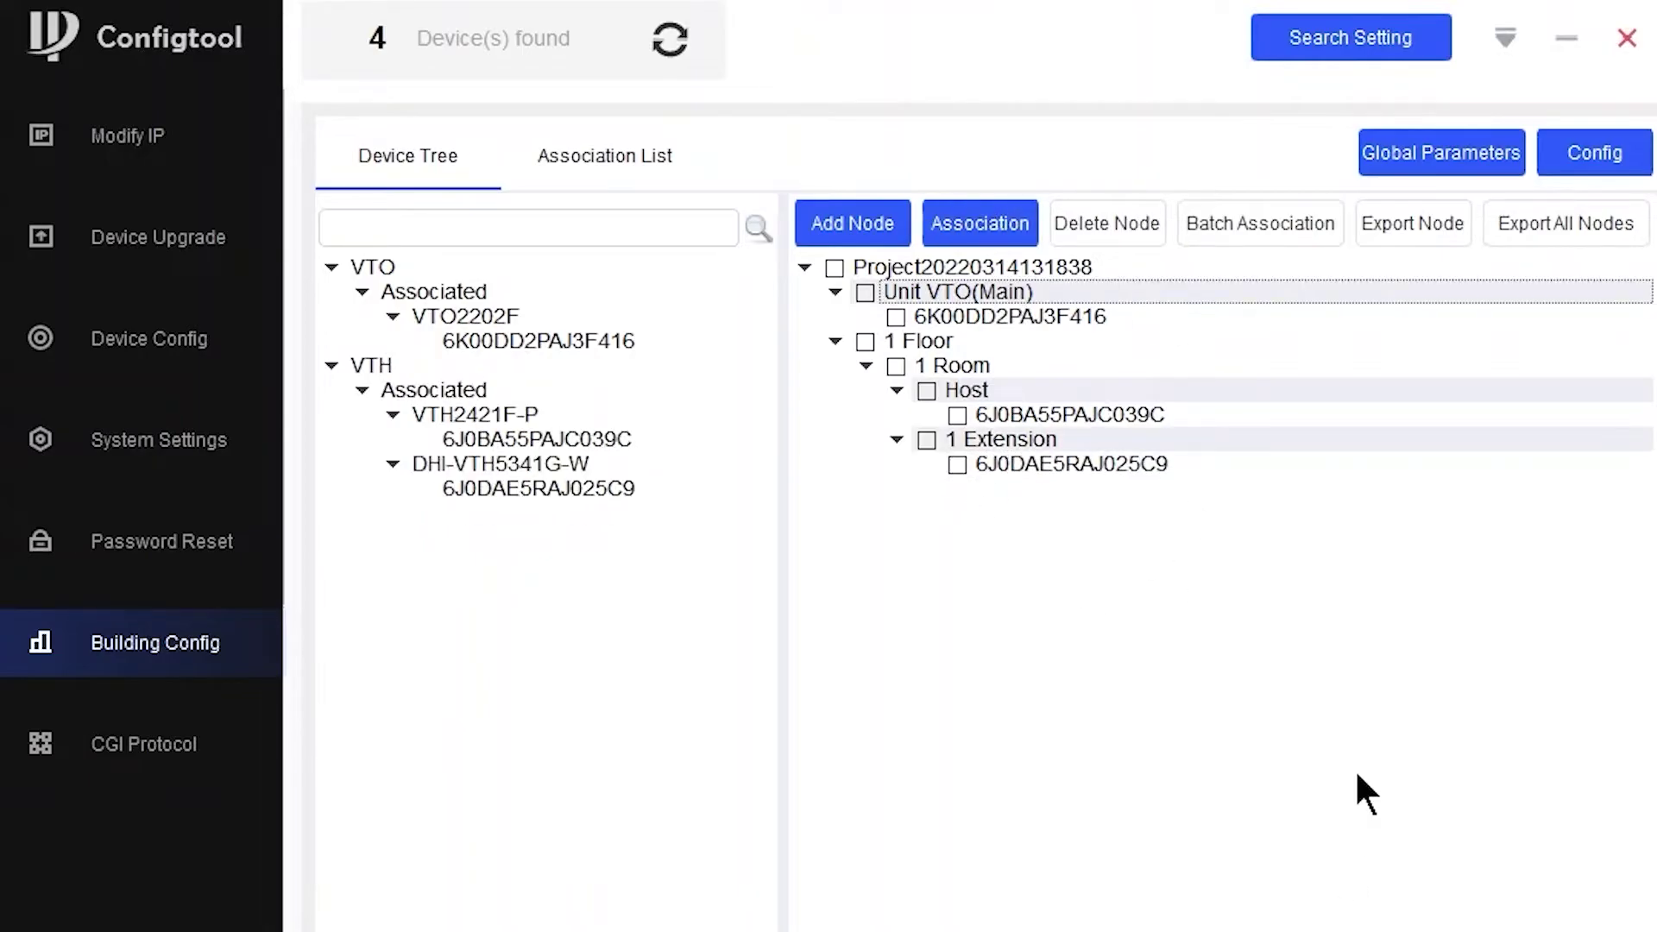
left_click(578, 163)
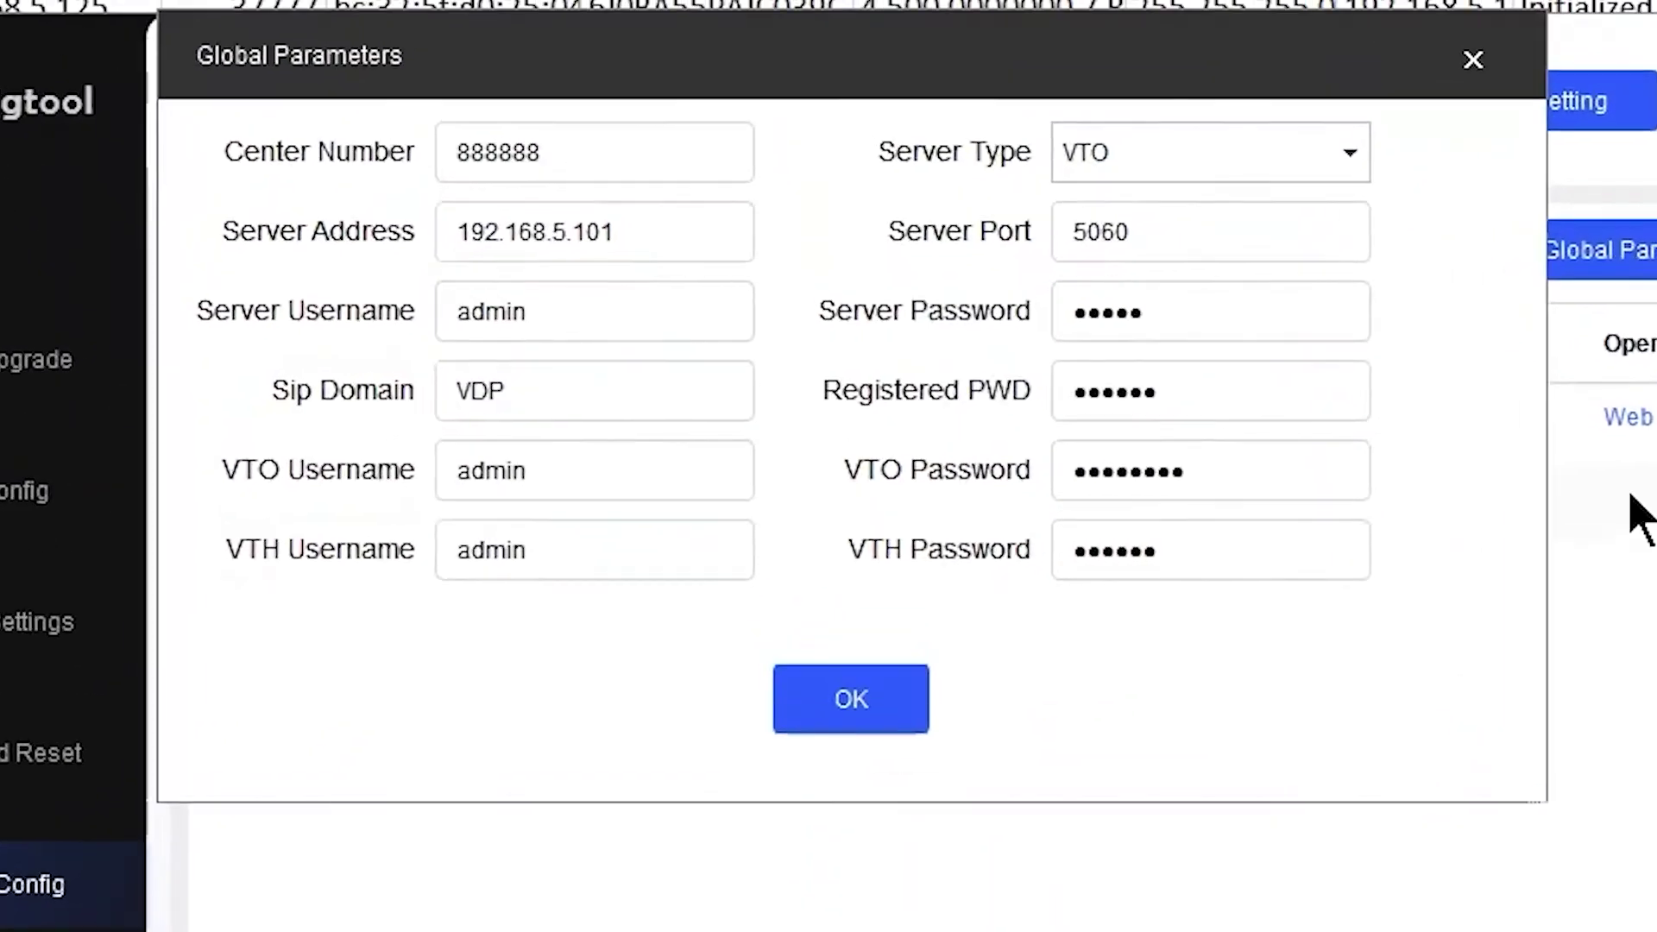
left_click(1473, 60)
left_click(380, 154)
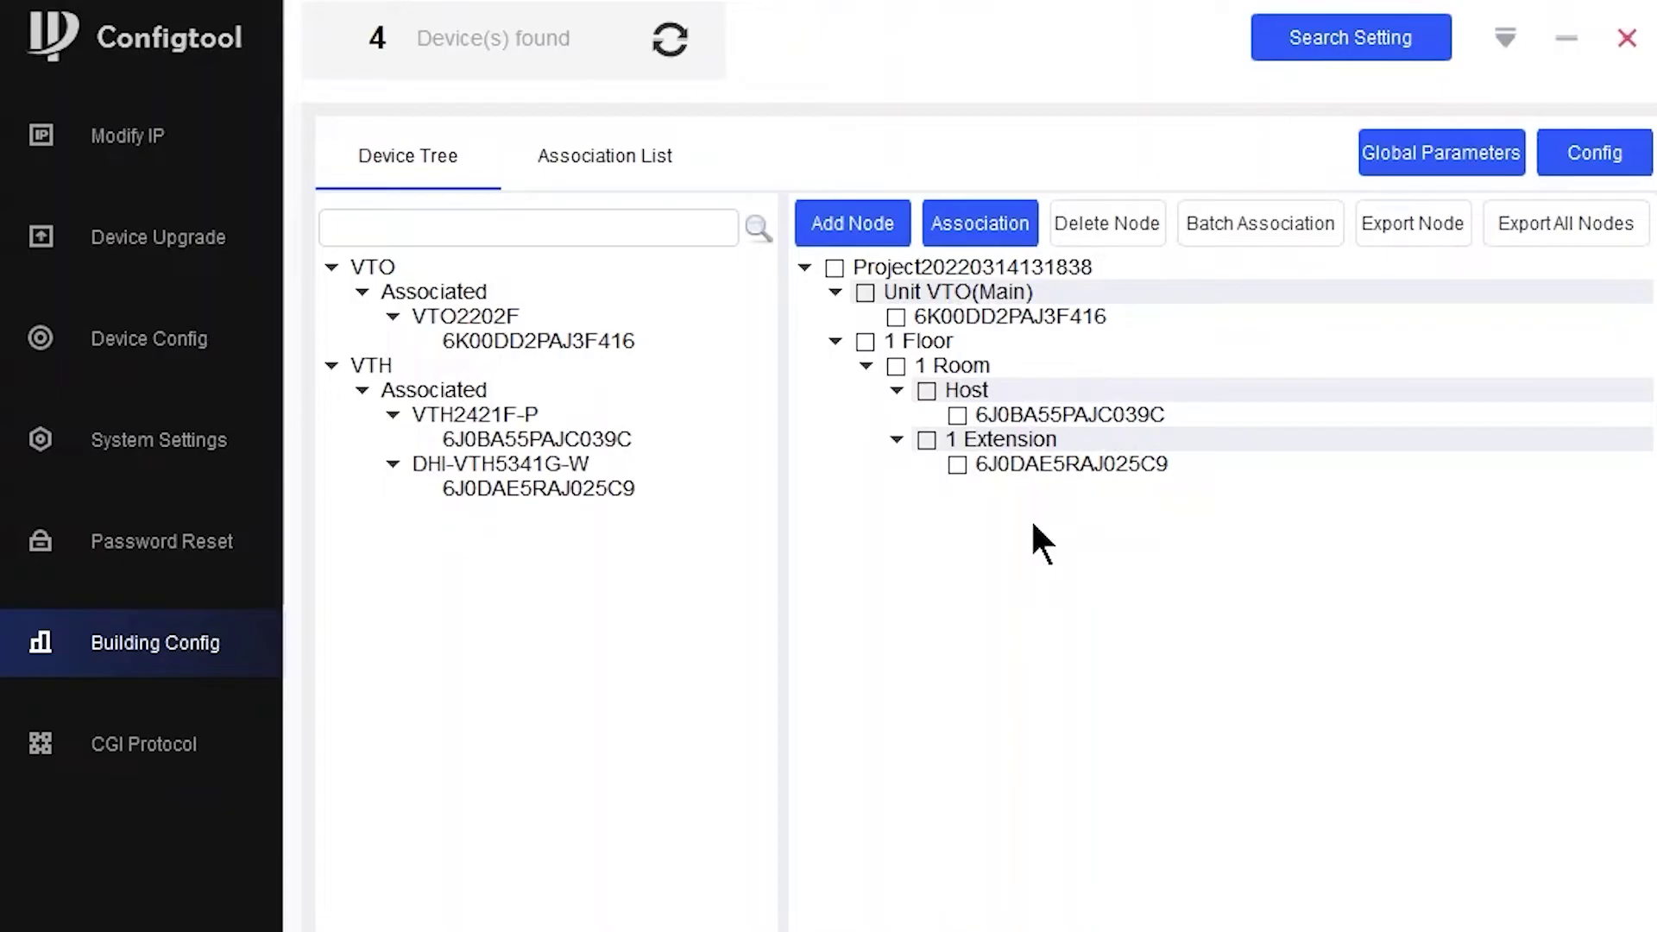
left_click(607, 152)
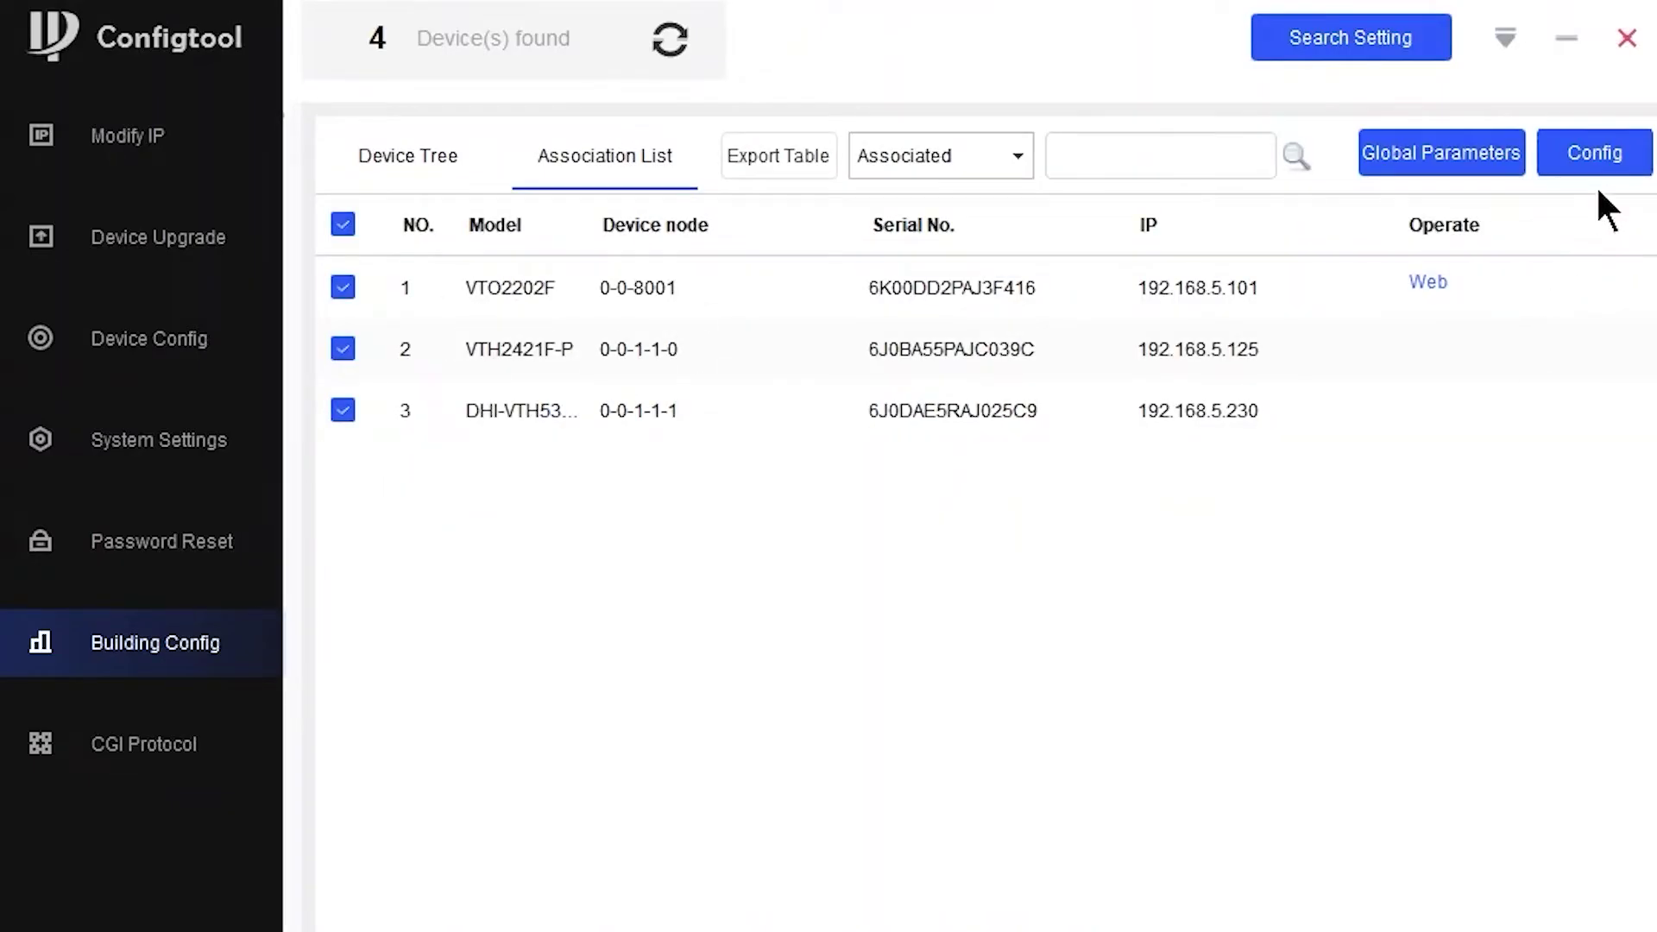
- Push the configuration to the VTO2202F and both associated VTH monitors
left_click(1594, 146)
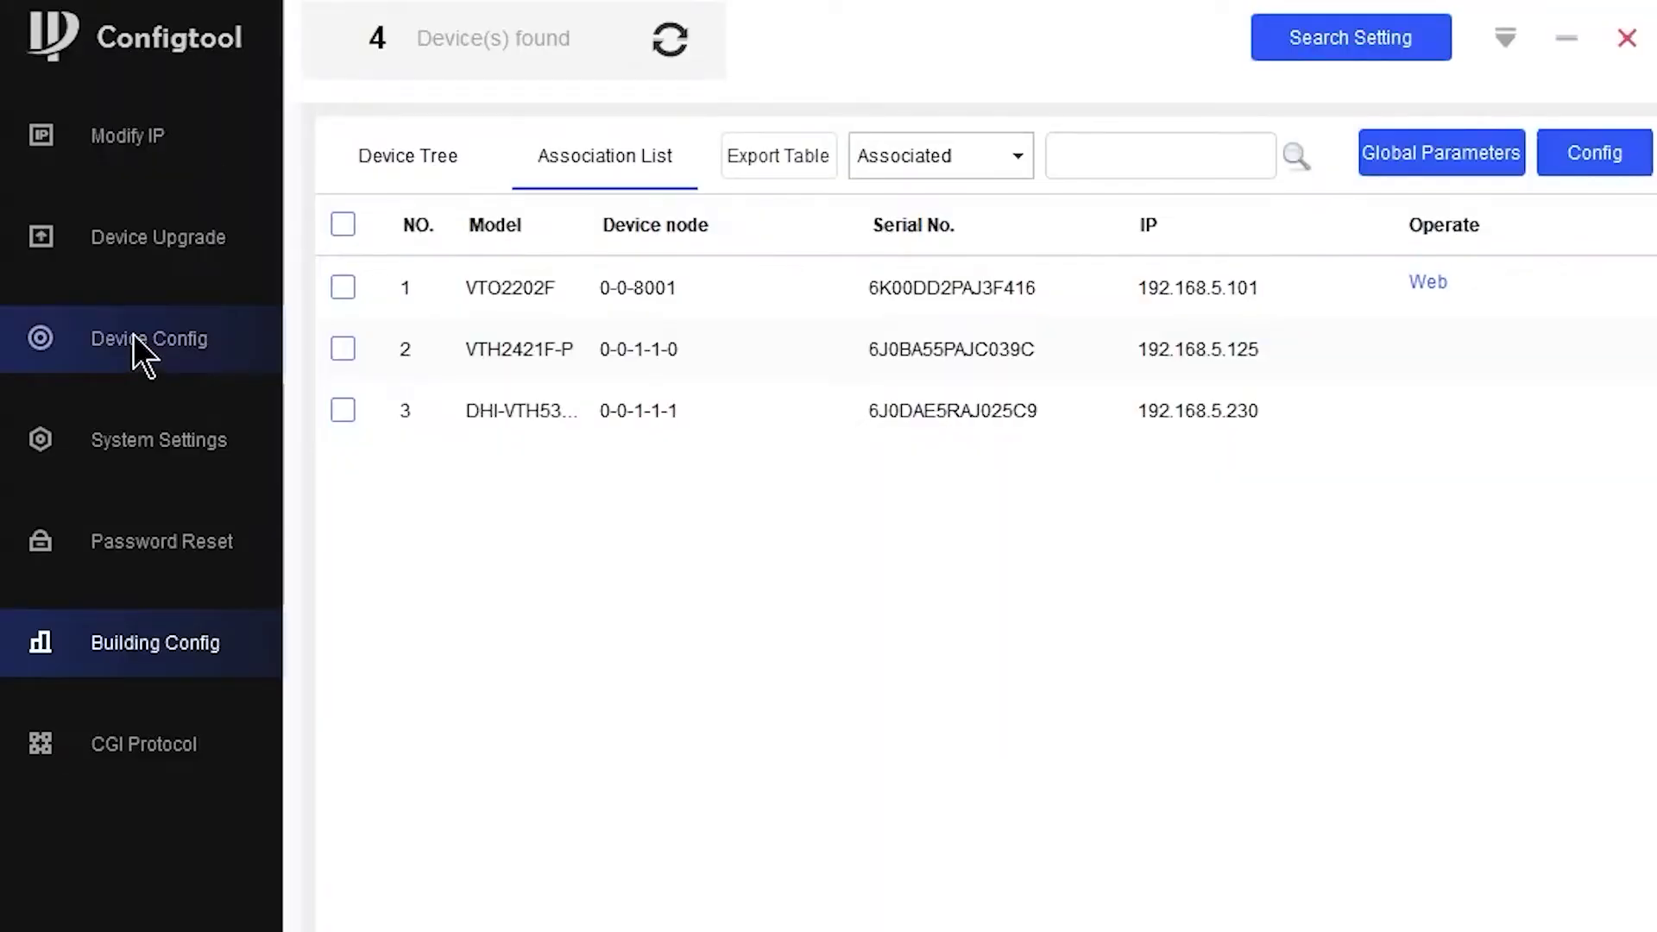
- Load the settings of the VTO at 192.168.5.101 in Device Config and log in
left_click(133, 337)
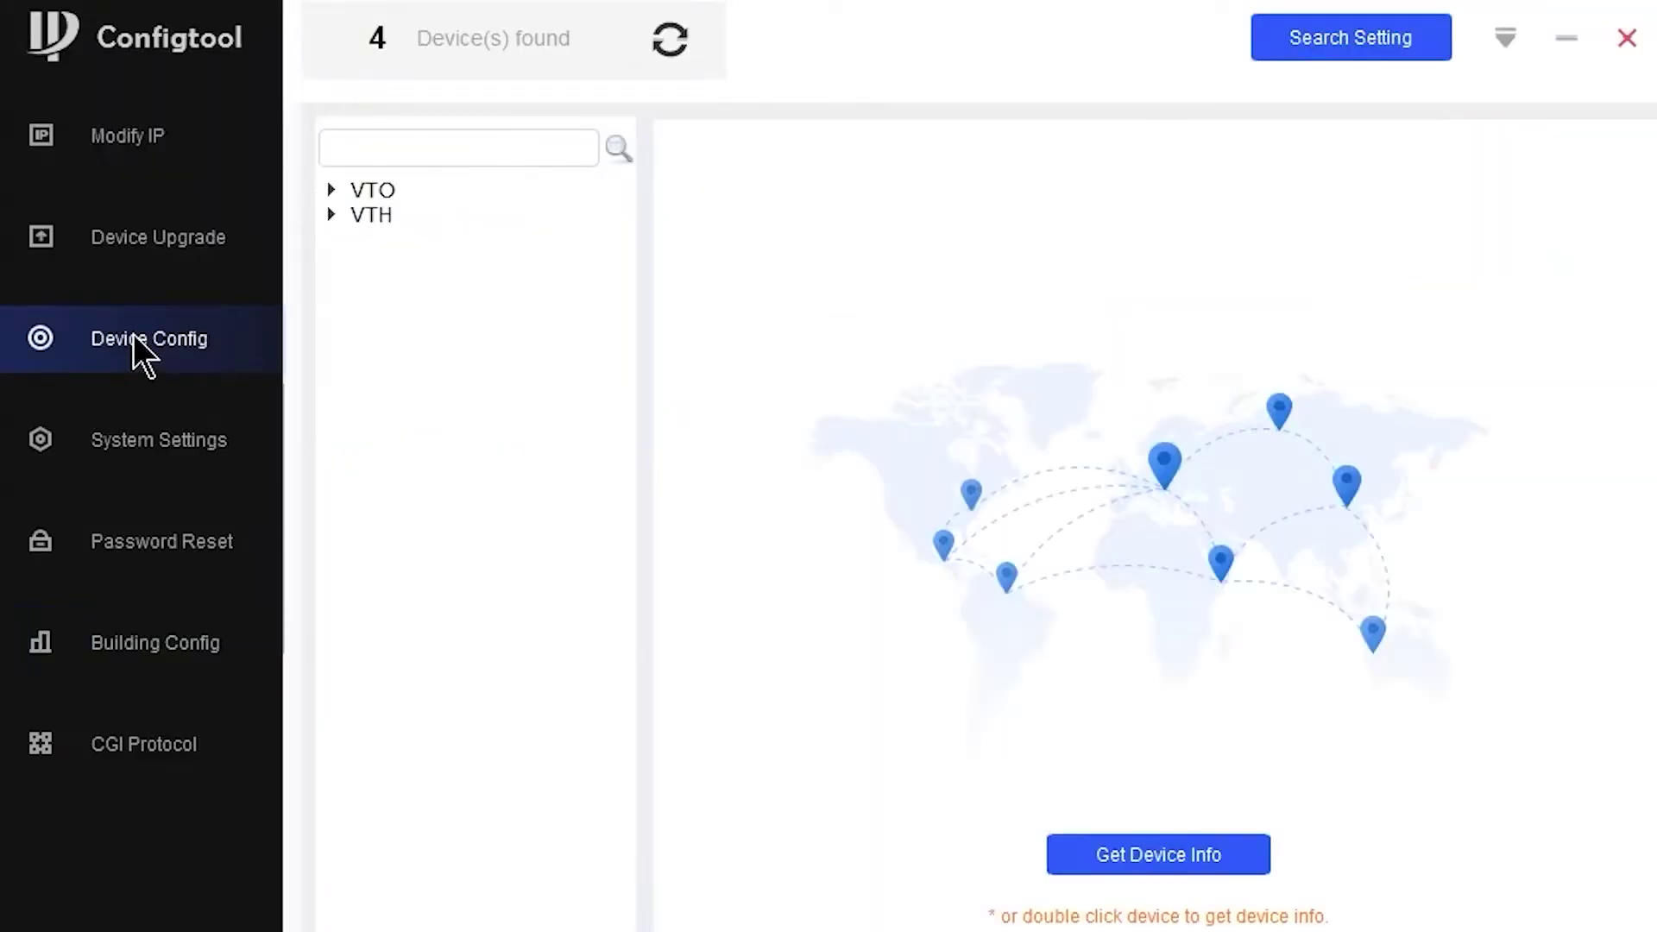
left_click(332, 190)
left_click(496, 214)
double_click(494, 214)
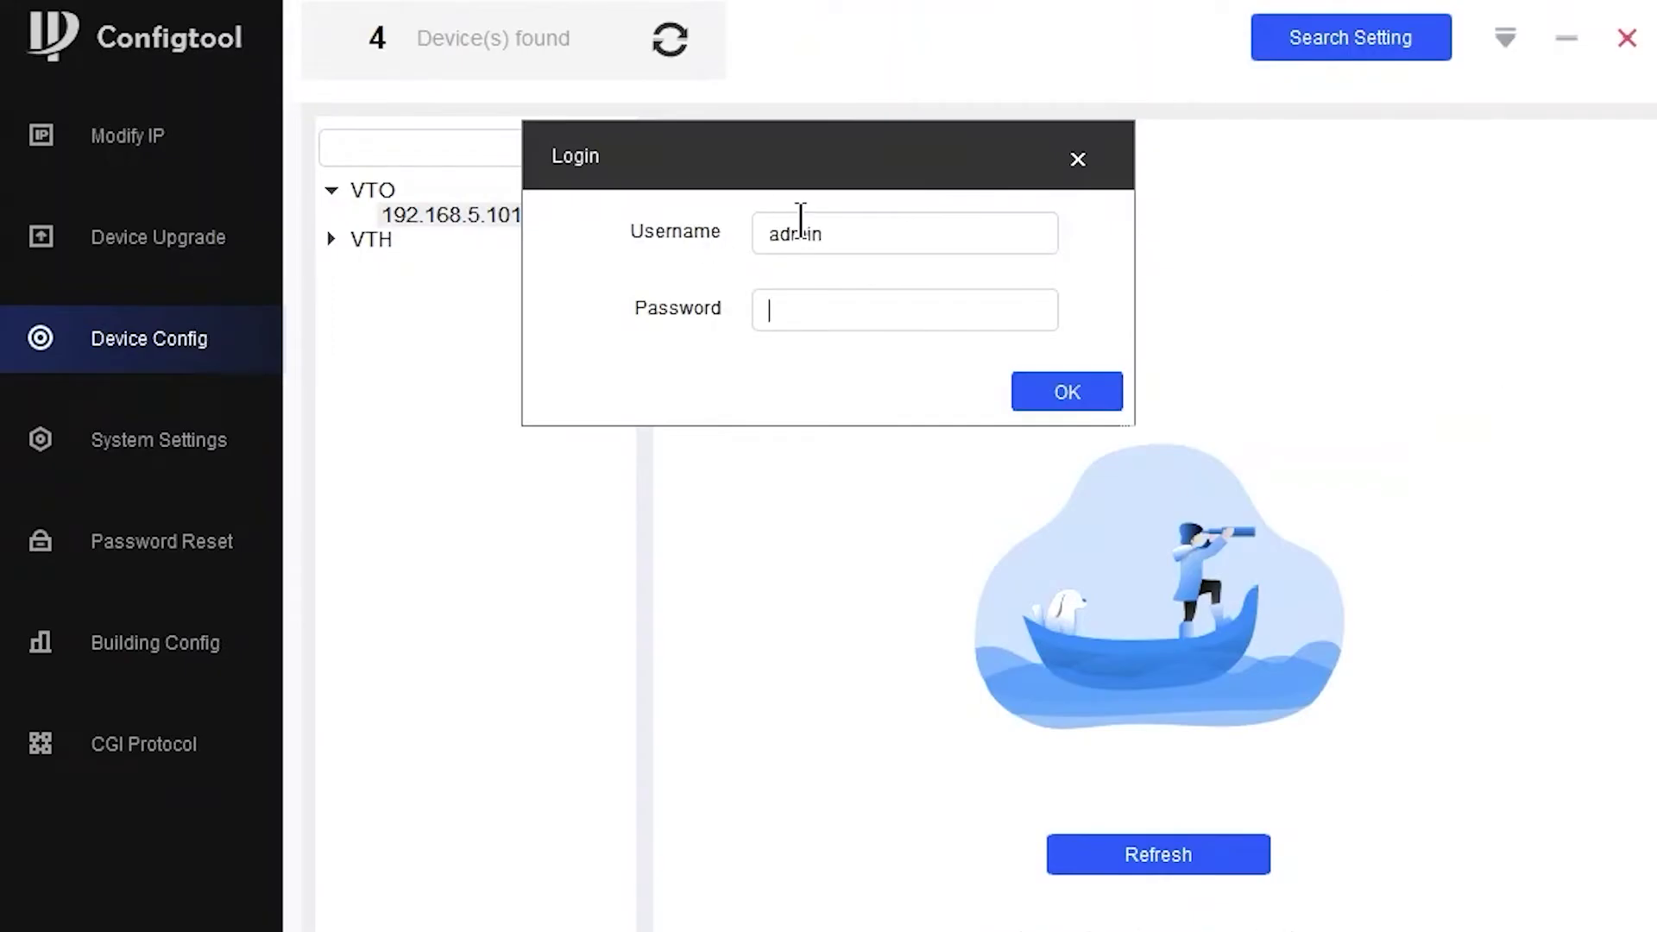
type("a")
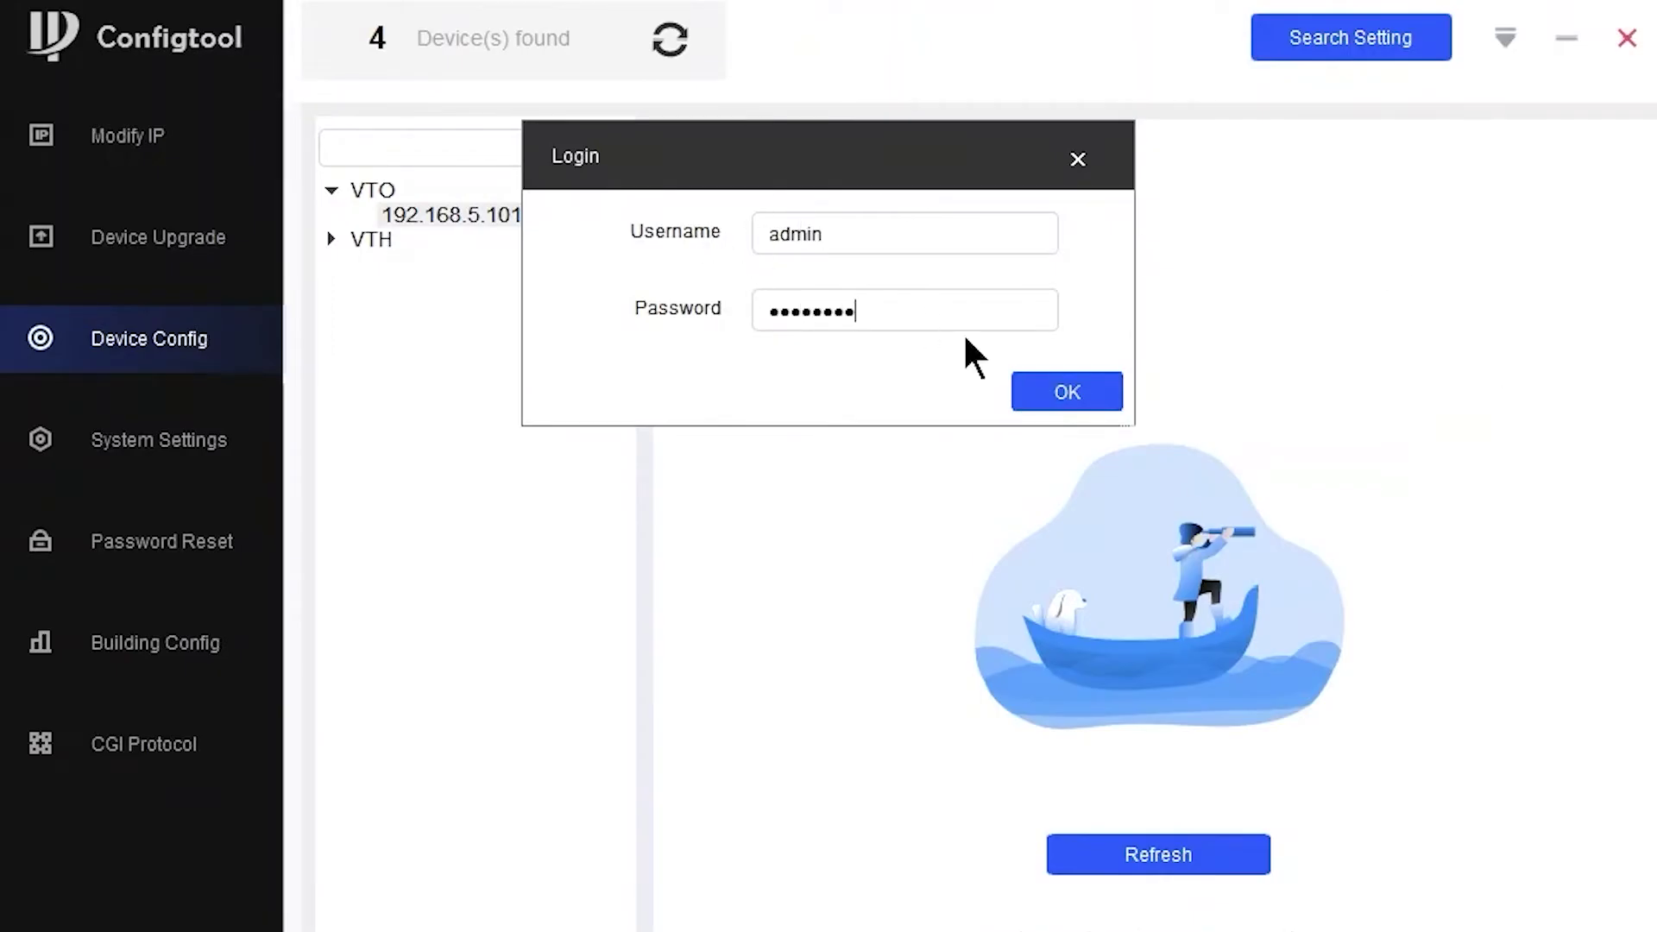
left_click(1070, 393)
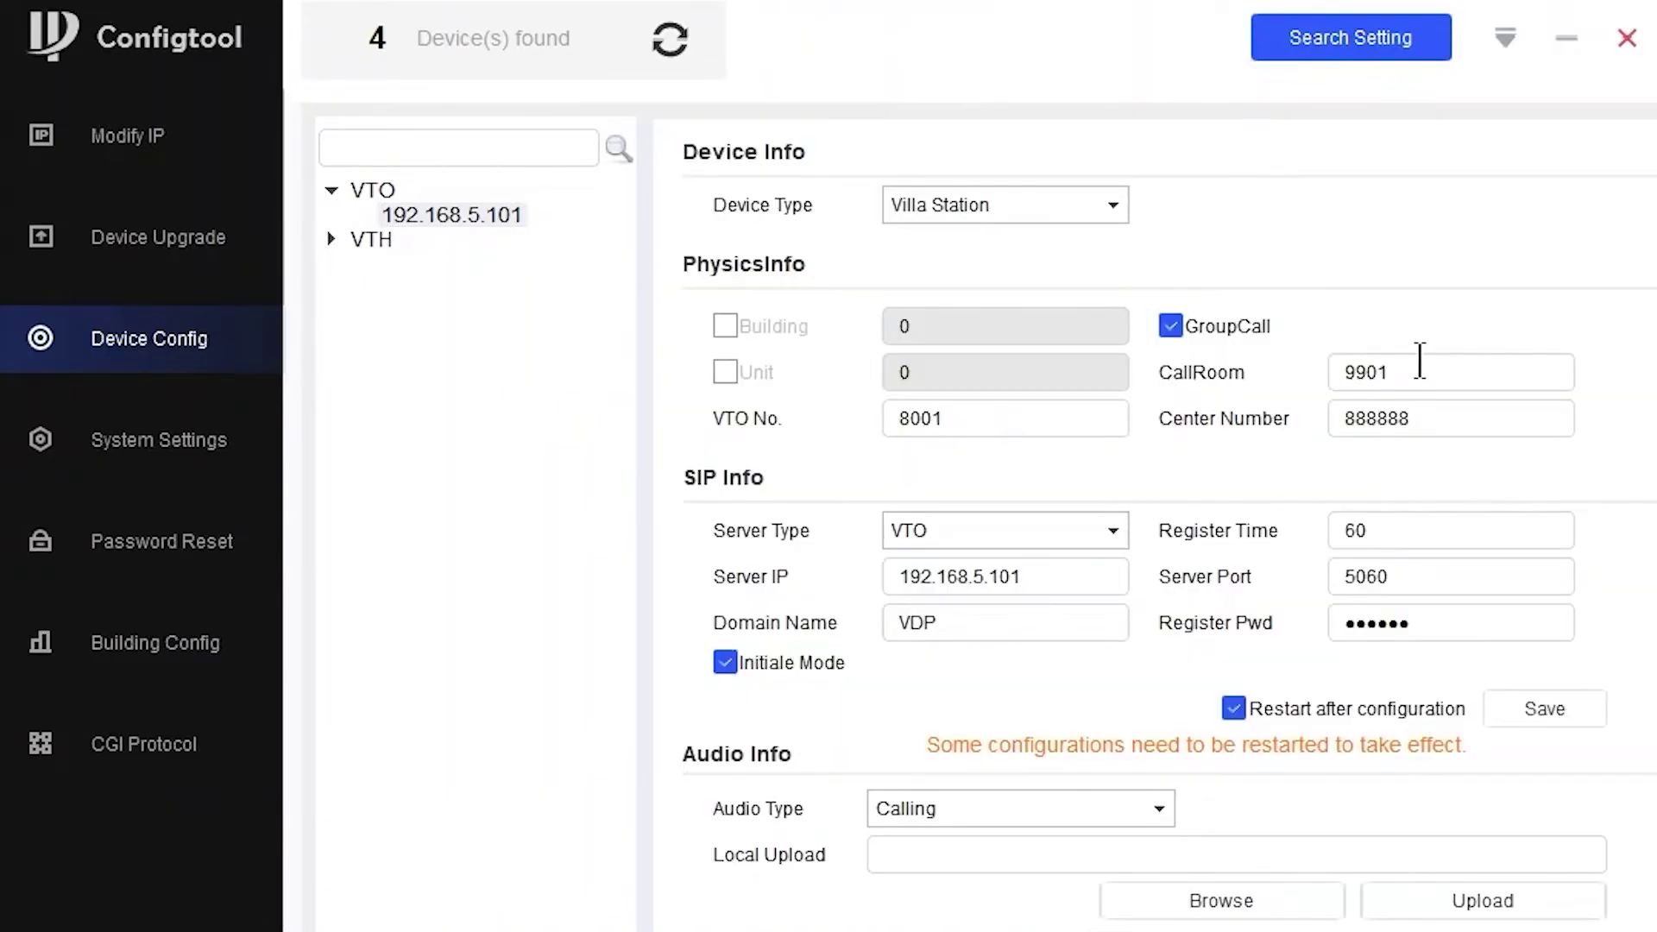
- Change the CallRoom from 9901 to 101 and save it to the device
double_click(1398, 365)
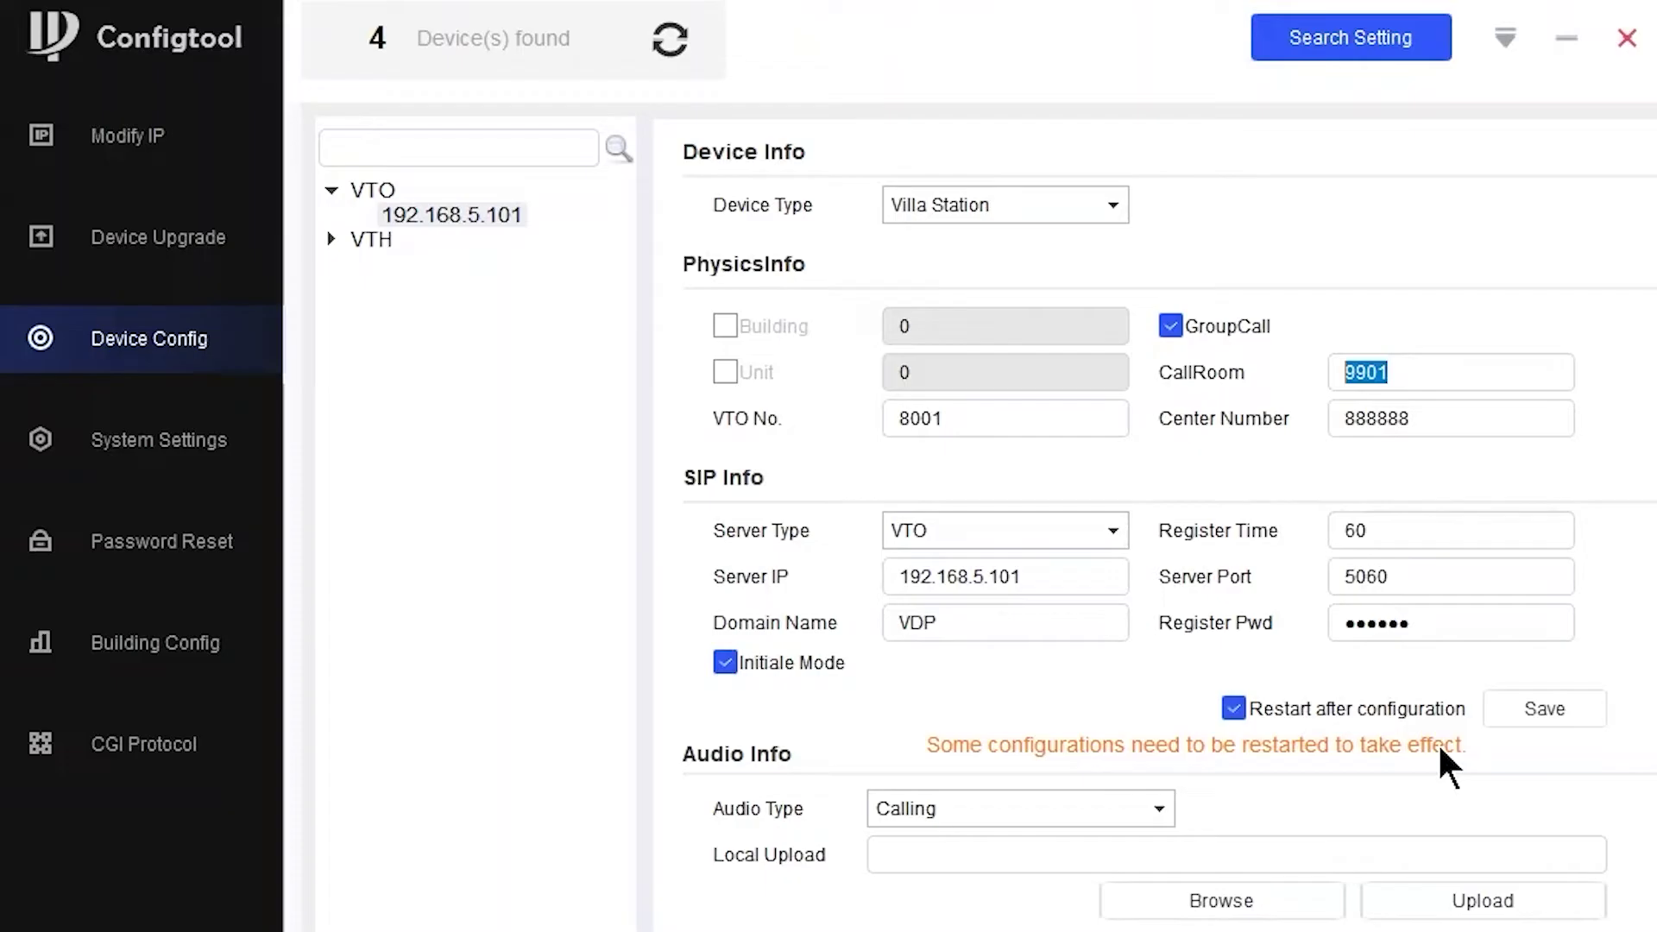
type("101")
left_click(1551, 708)
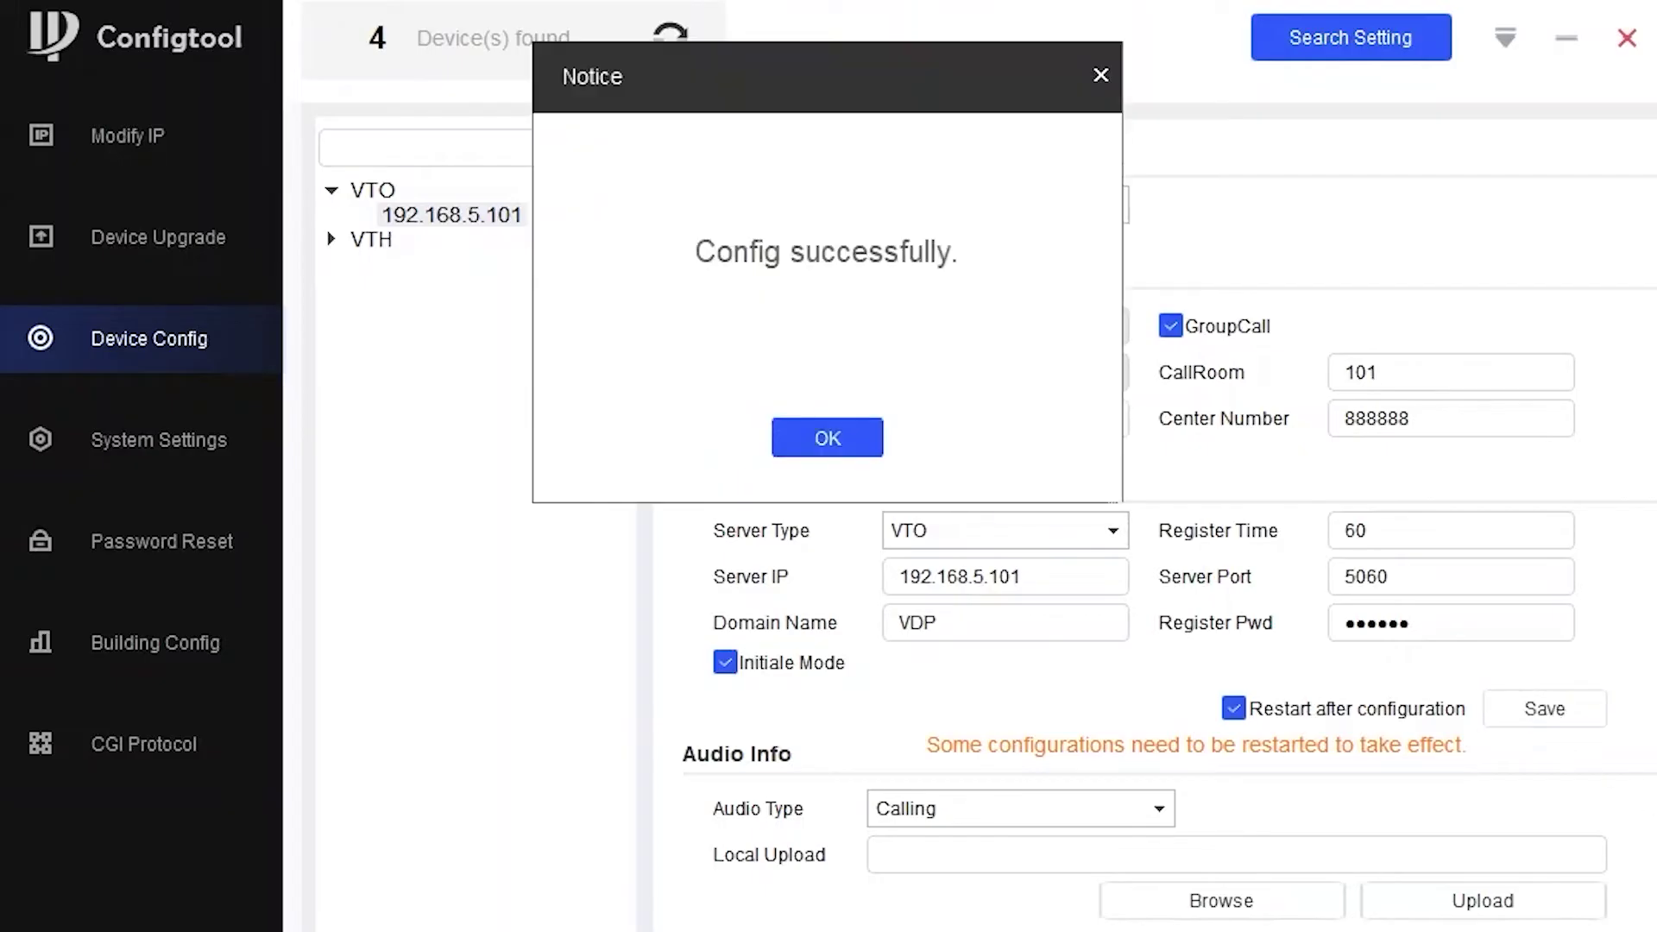
- Dismiss the CallRoom save success notice
left_click(814, 440)
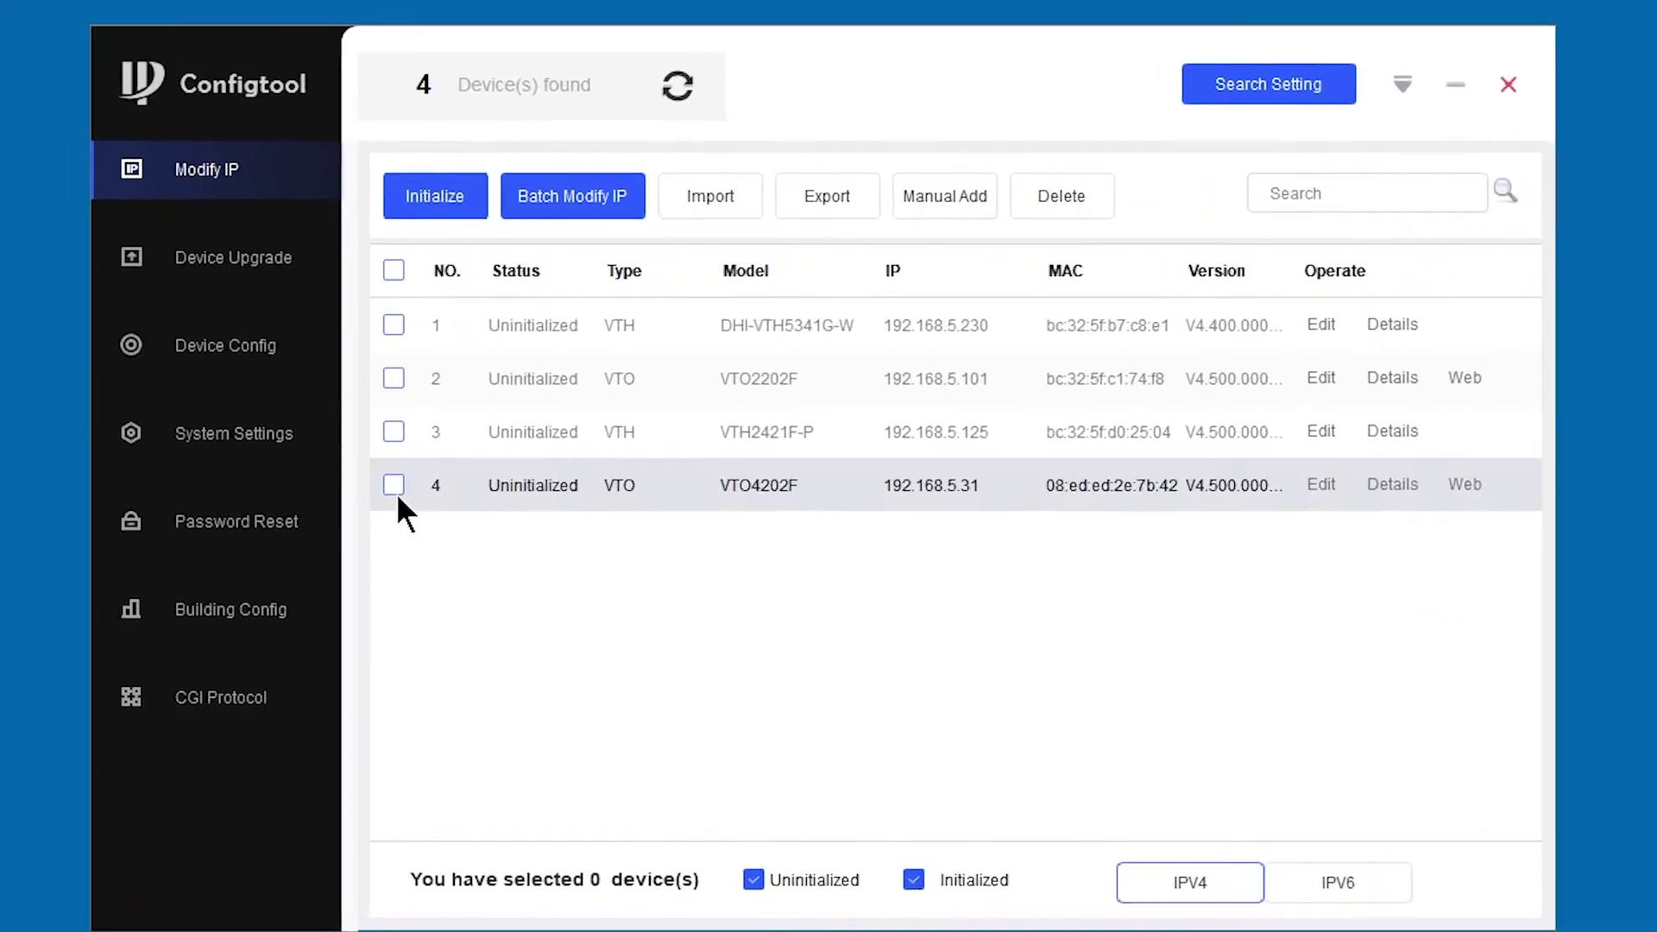
- Initialize the VTO4202F at 192.168.5.31 with a new password and the reset email turned off
left_click(396, 493)
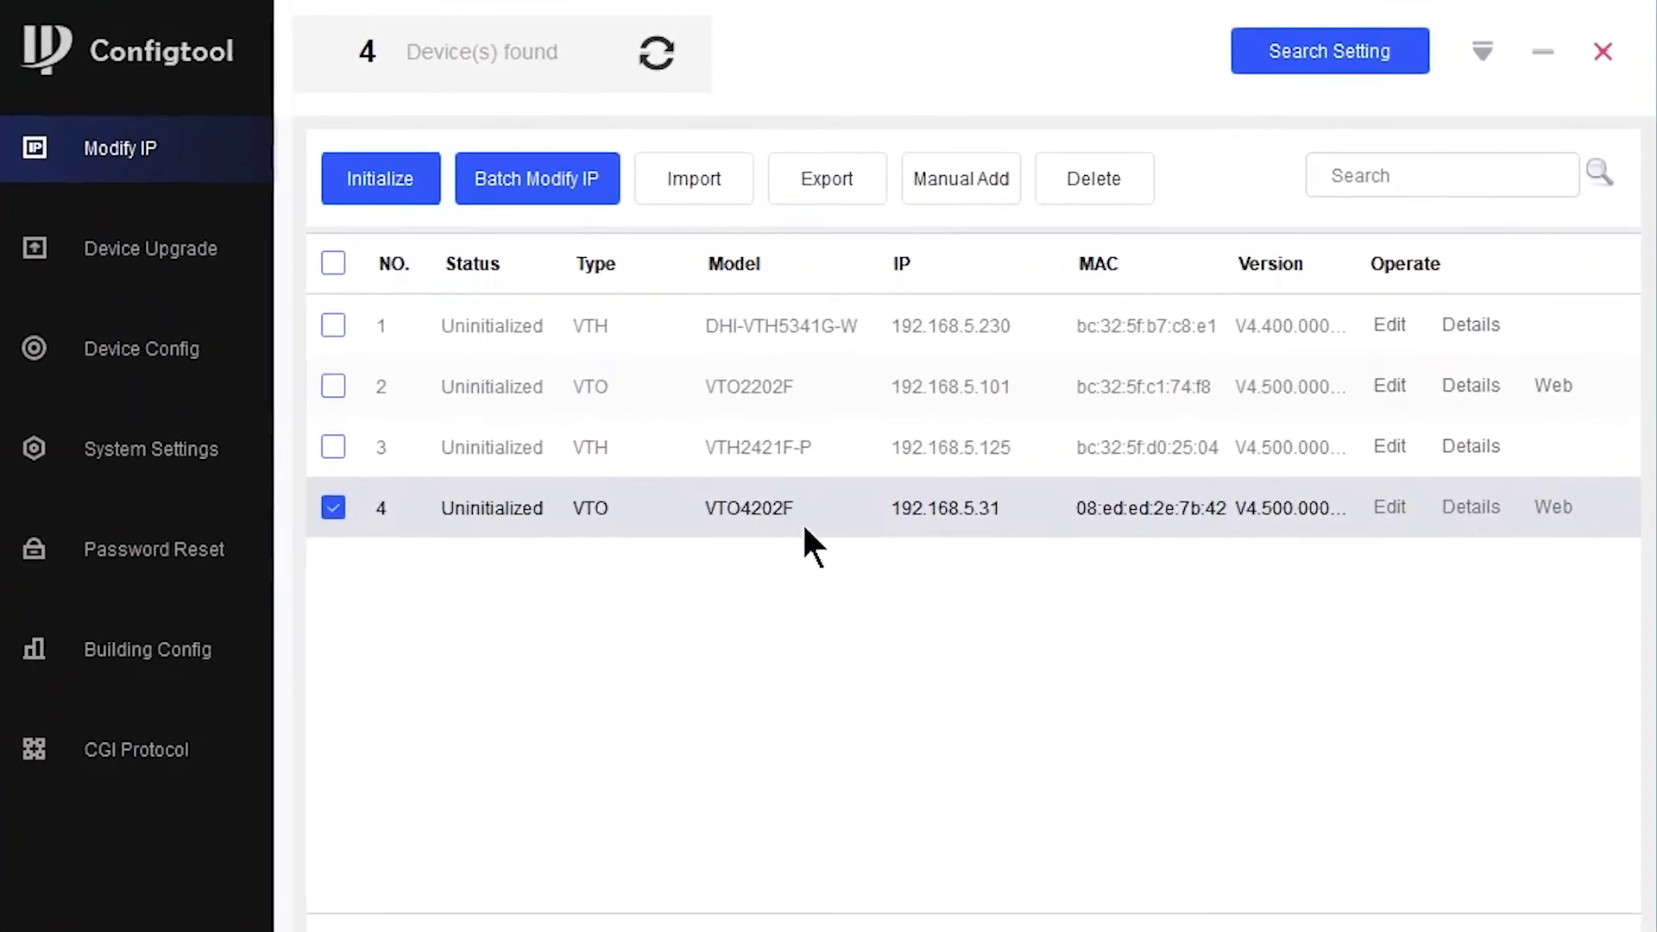
left_click(375, 181)
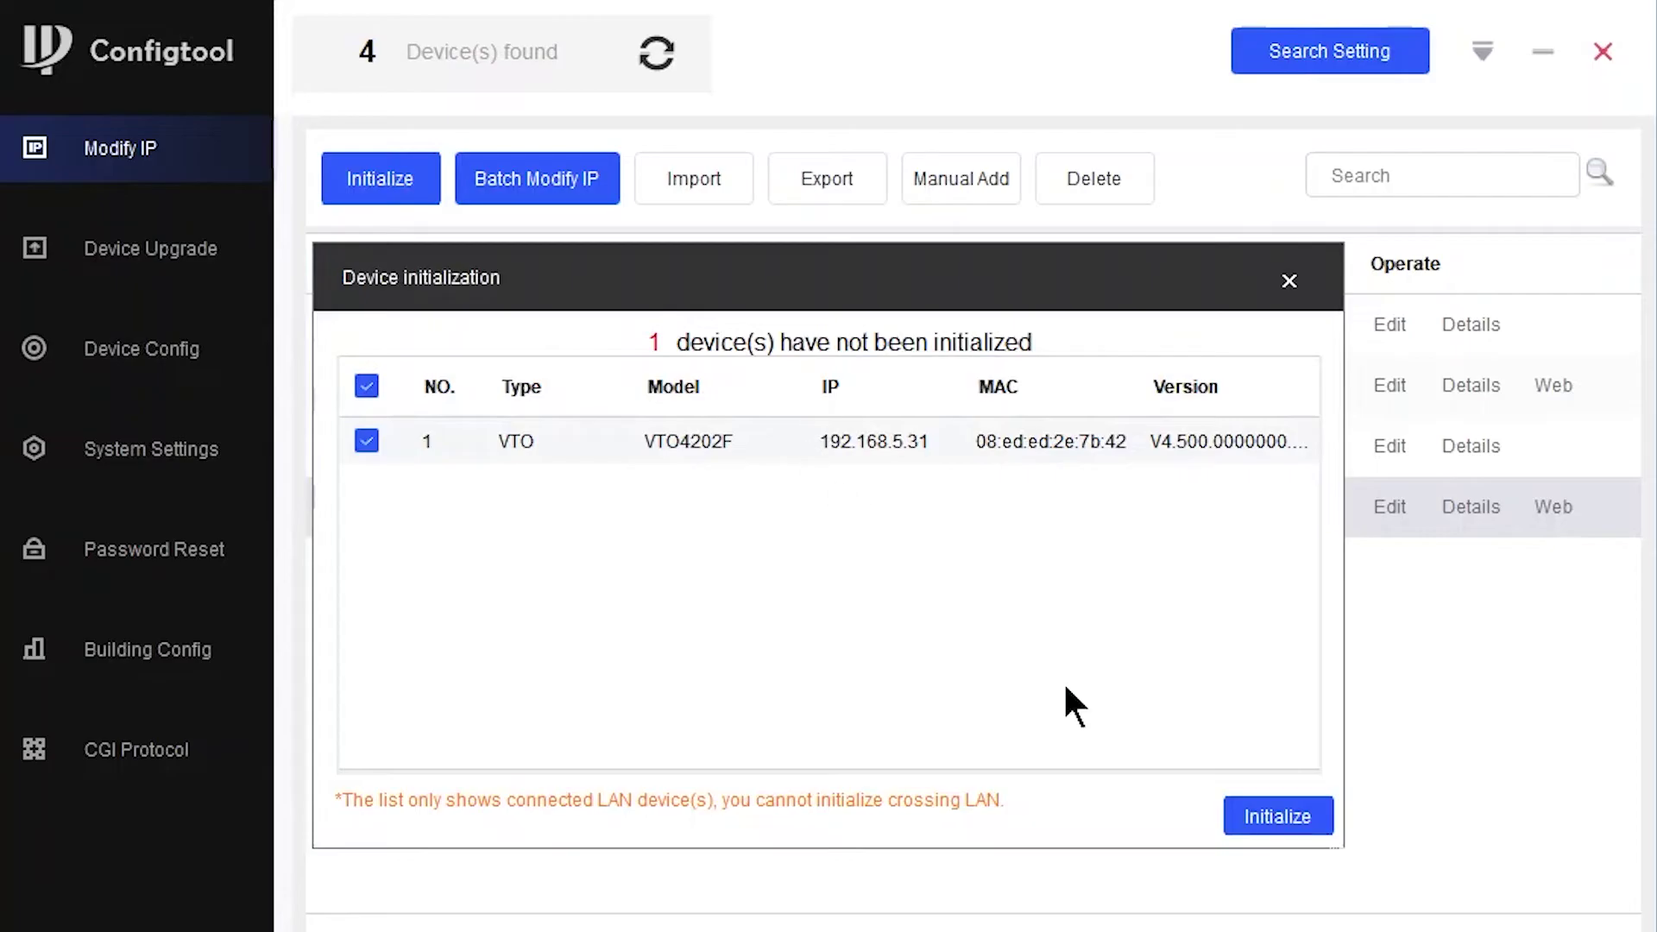
left_click(1266, 828)
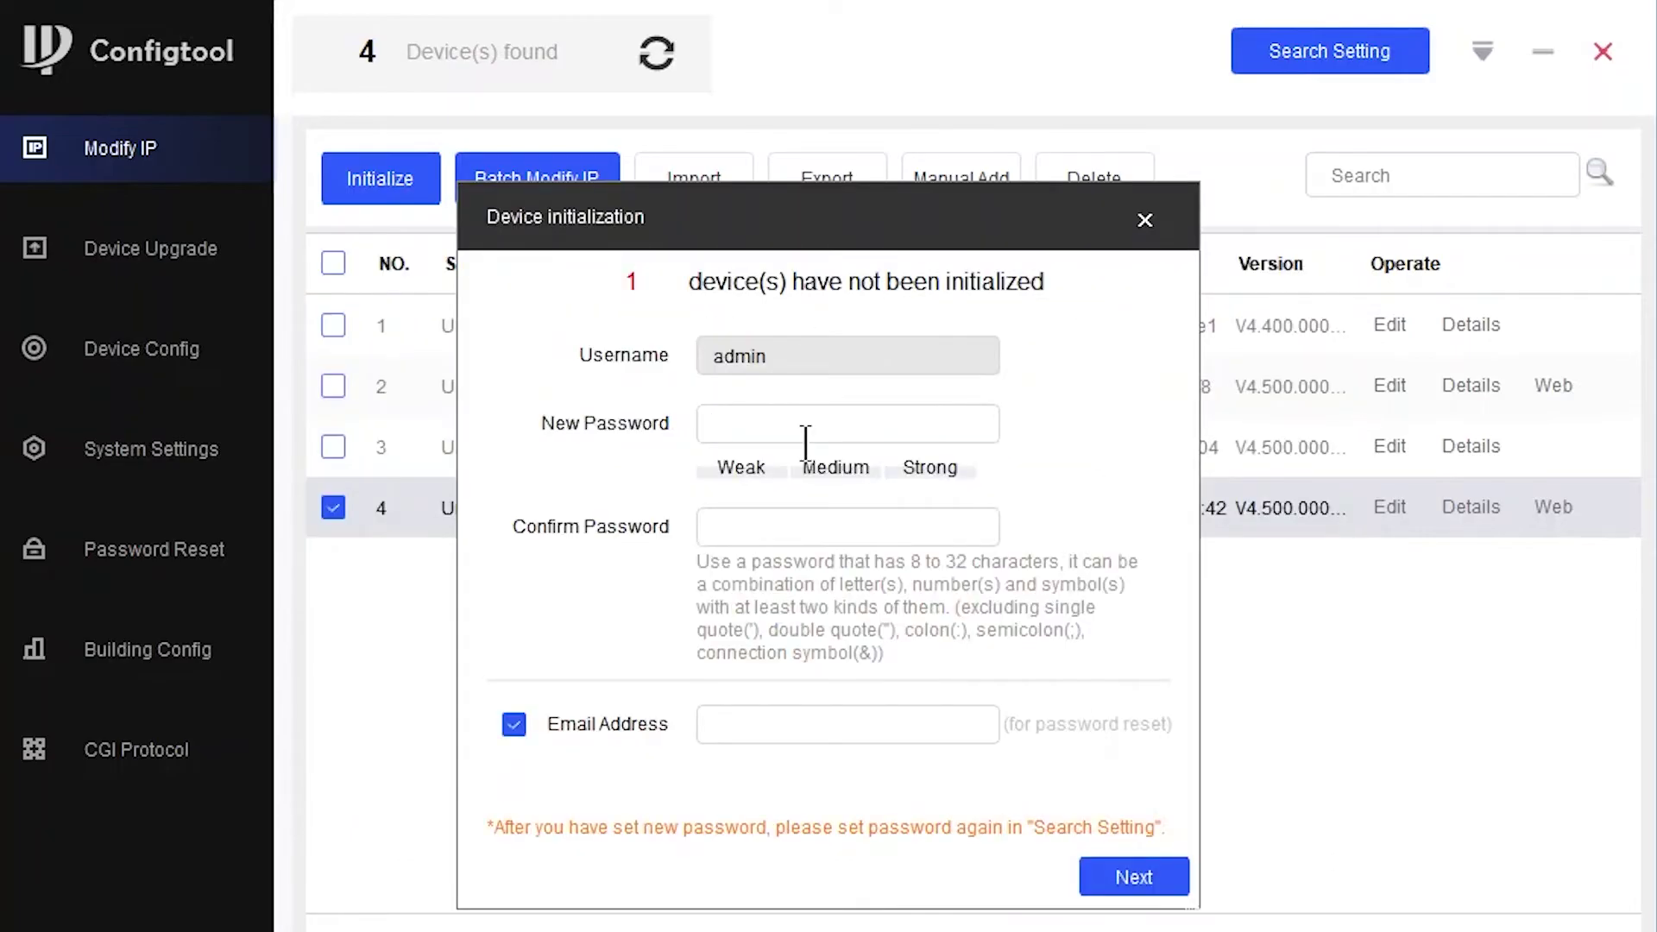
type("••••••••")
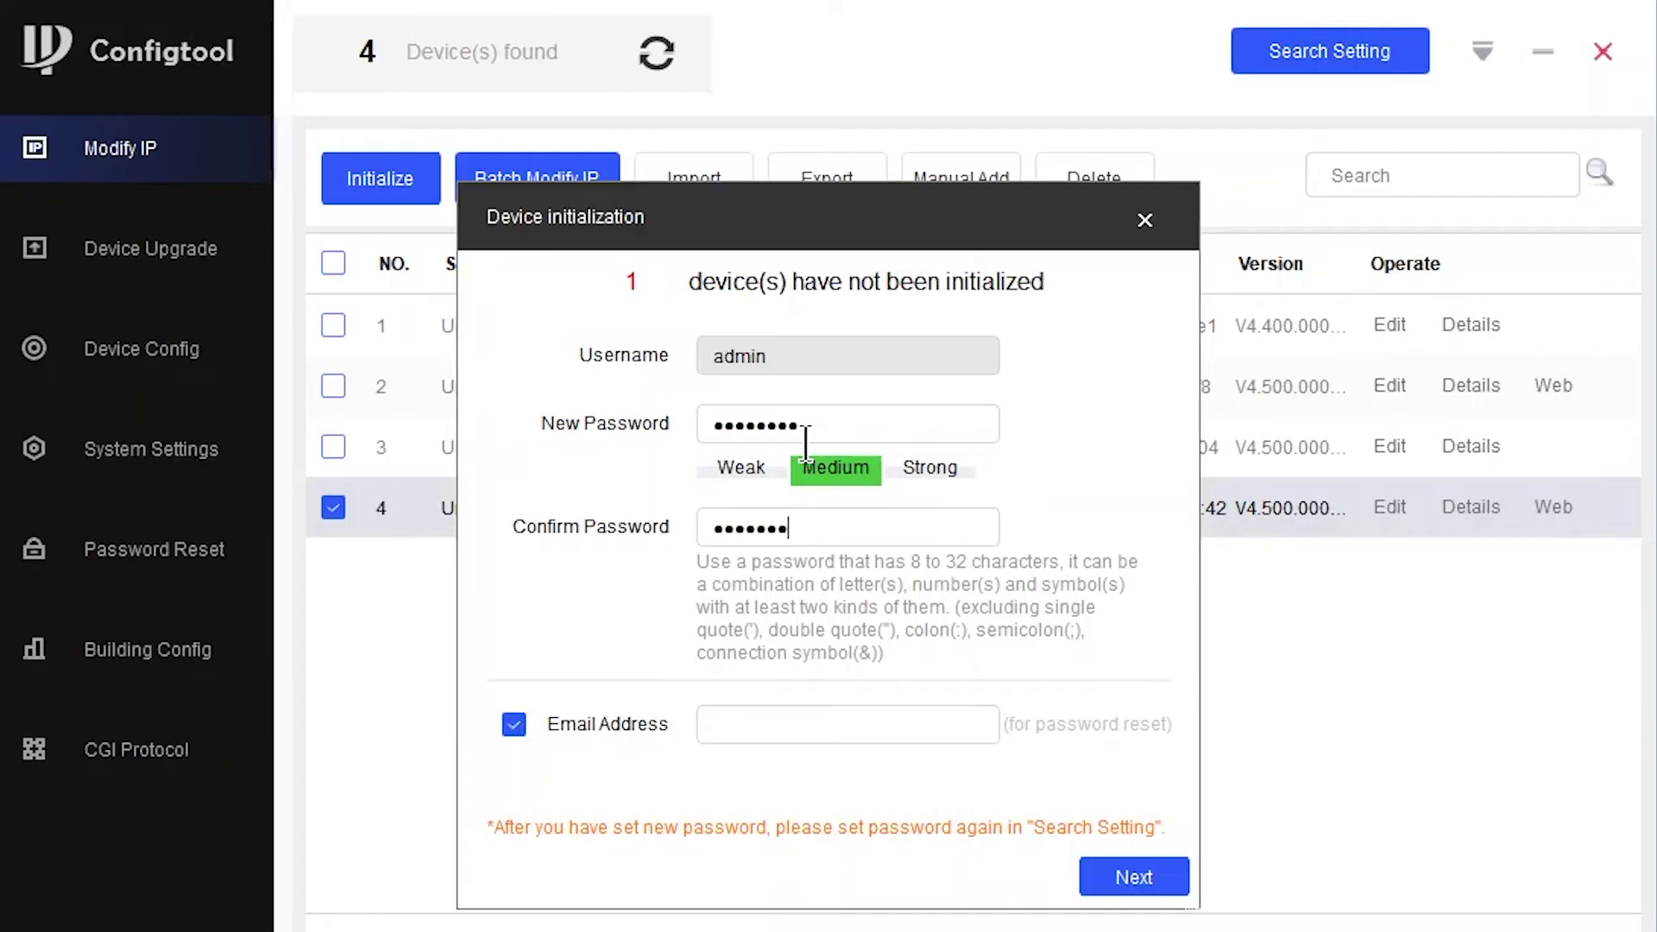
left_click(515, 723)
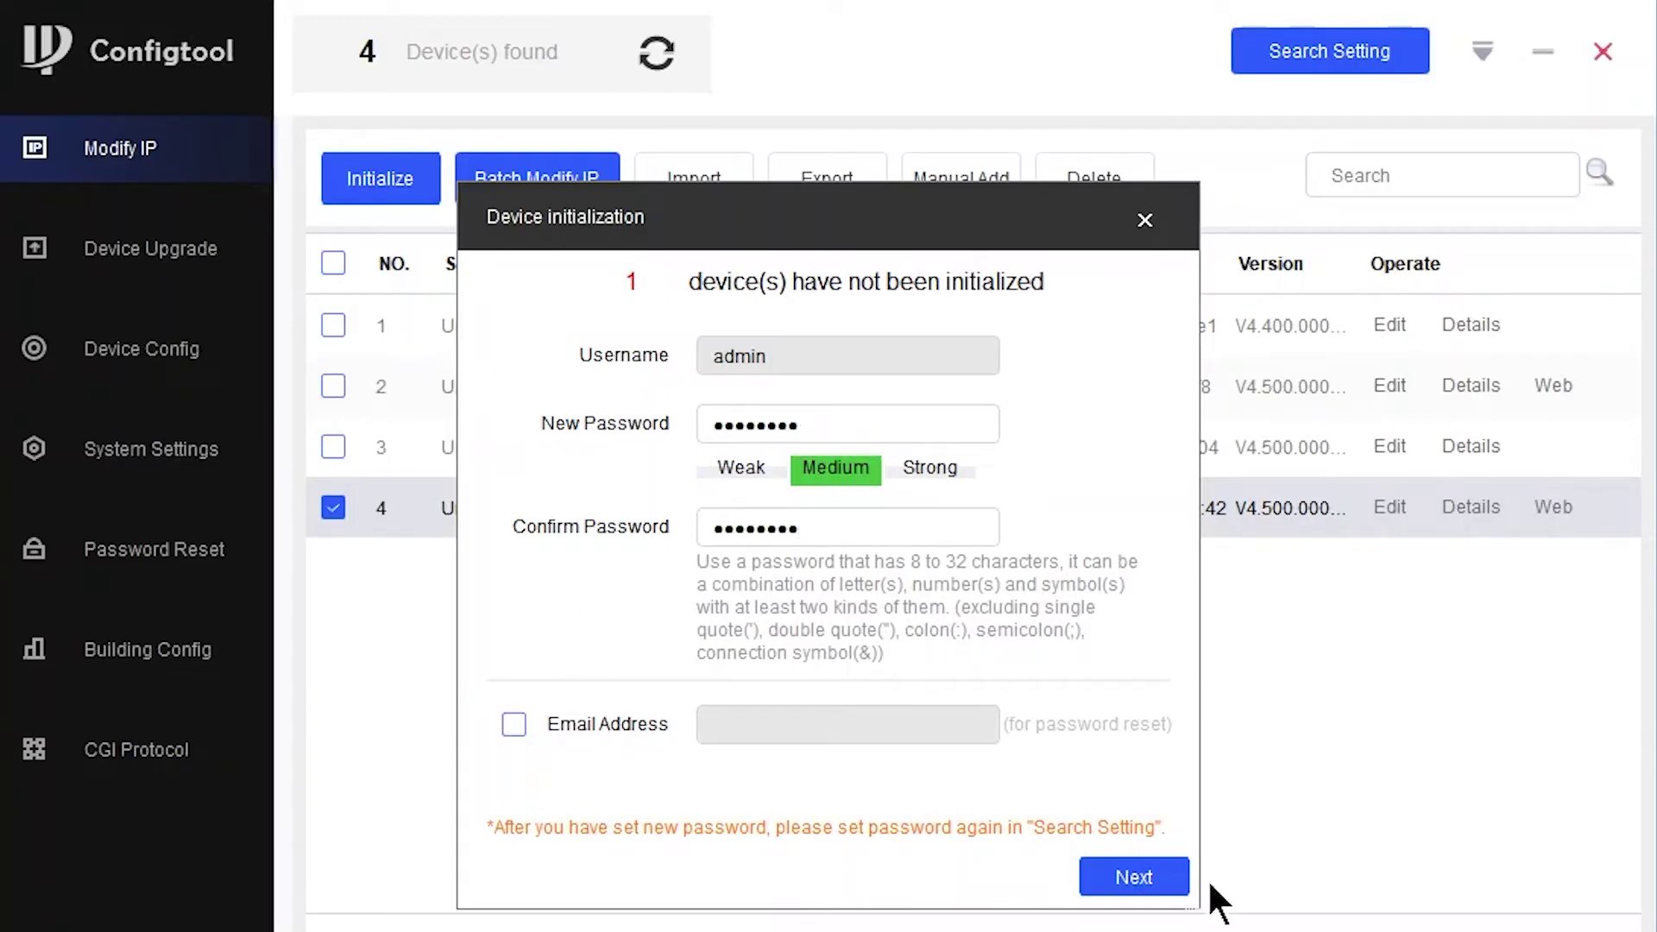
left_click(1148, 879)
left_click(1247, 834)
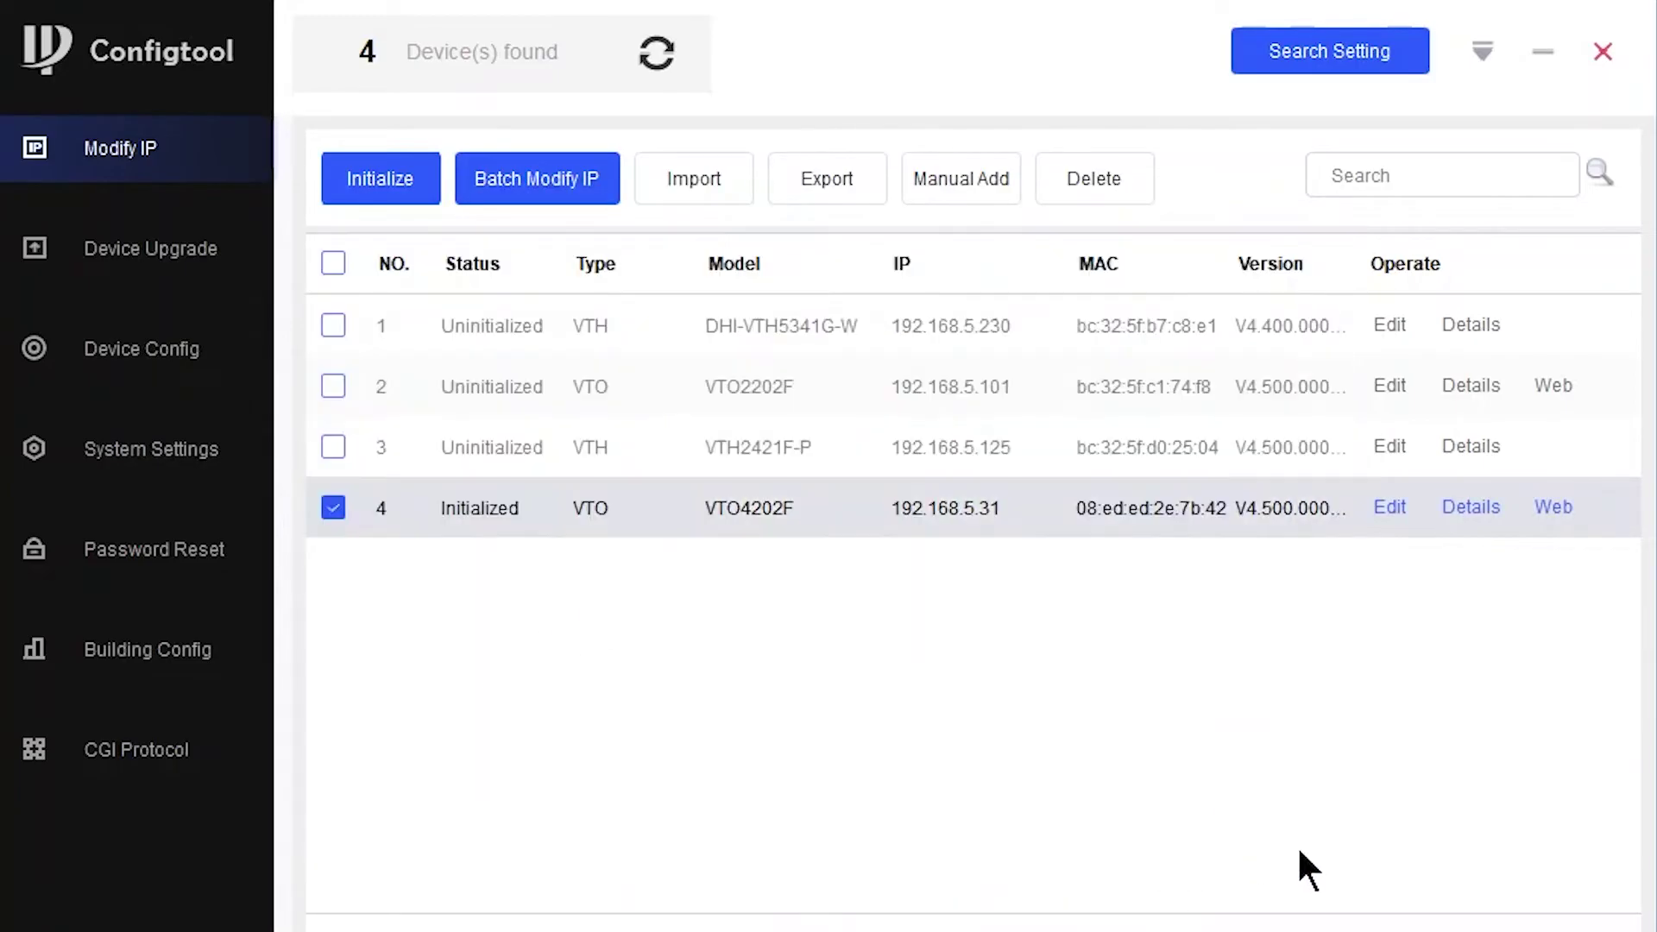
left_click(333, 508)
- Initialize both VTH monitors with a six-digit password, no reset email and English, then refresh
left_click(334, 325)
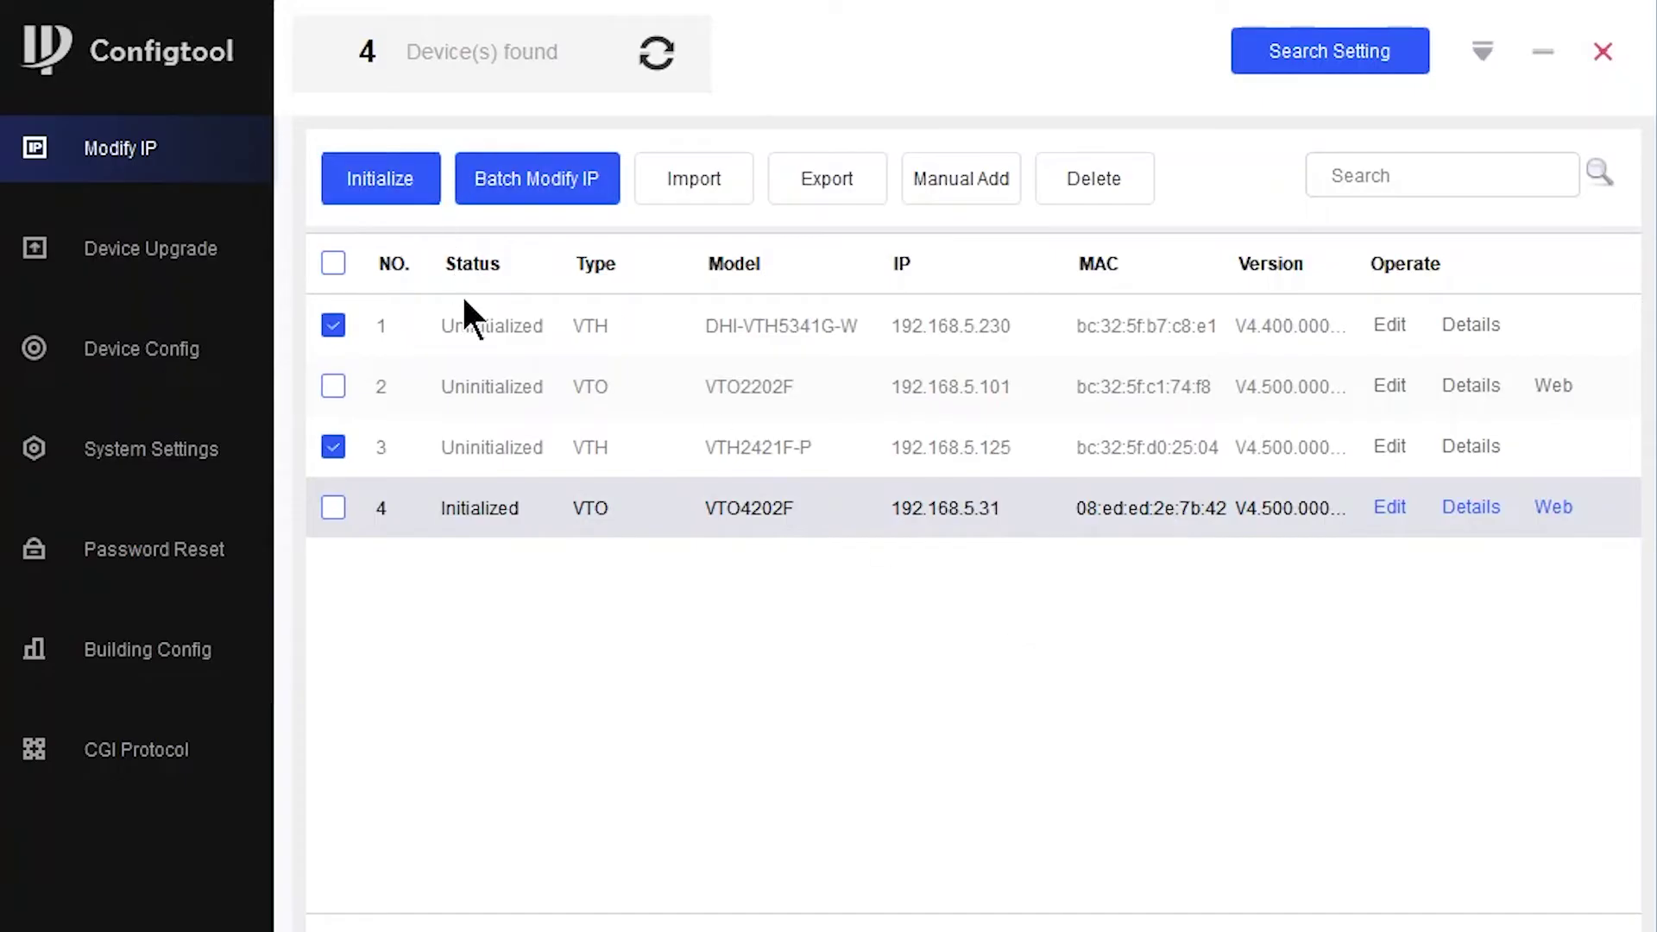
left_click(401, 197)
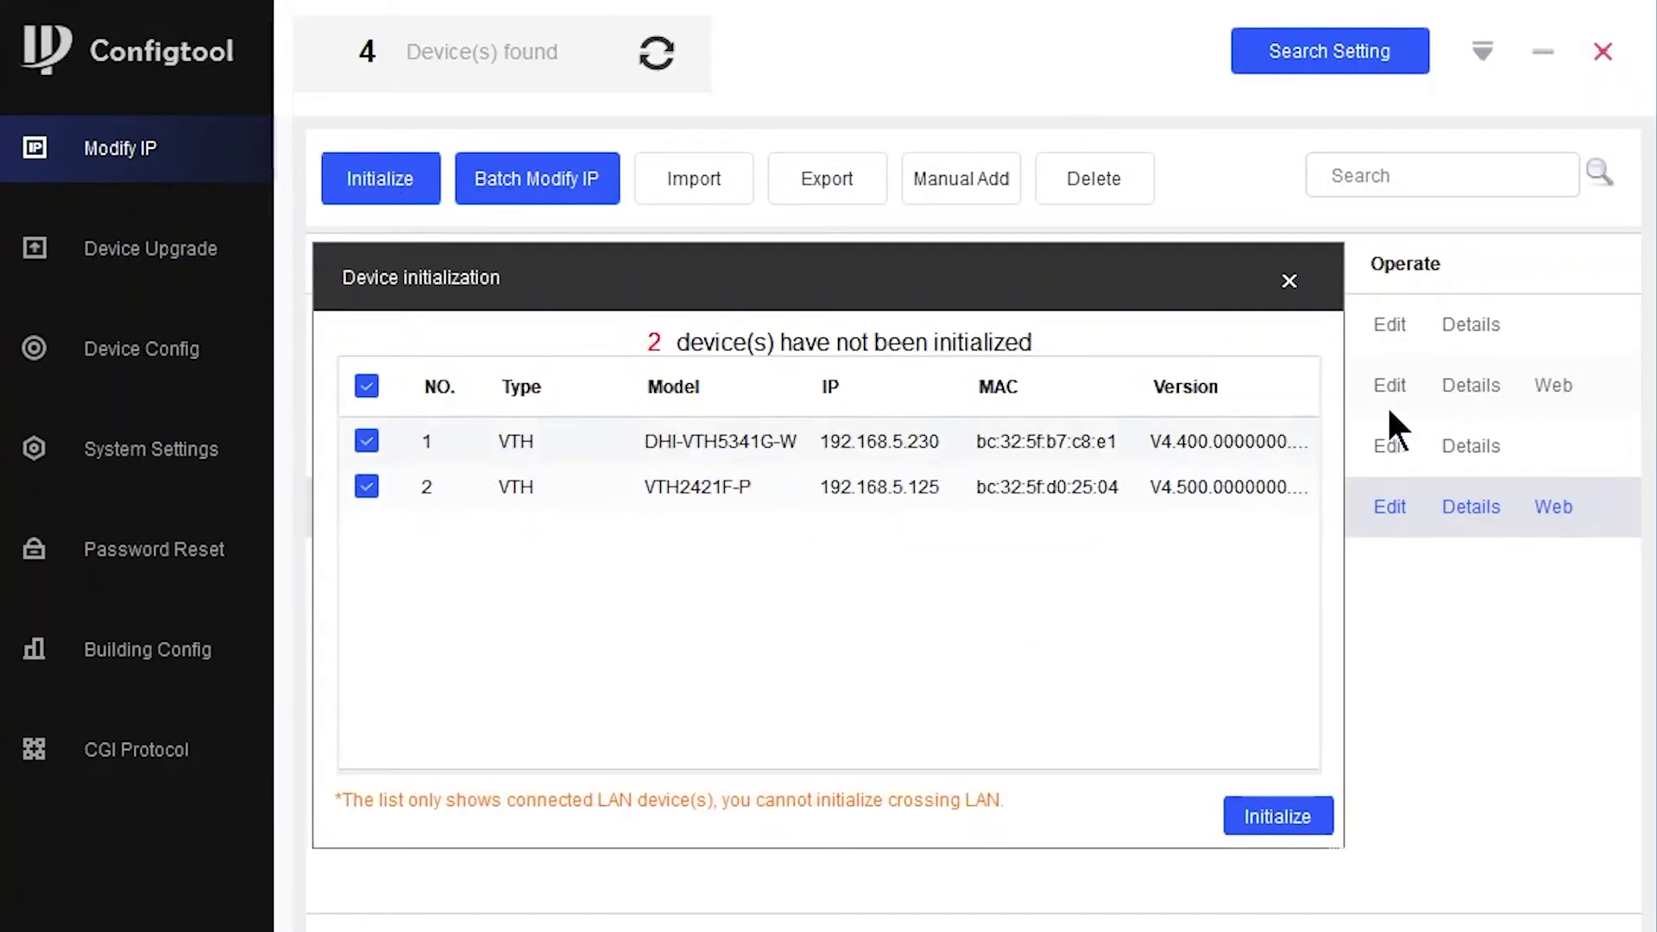
left_click(1265, 813)
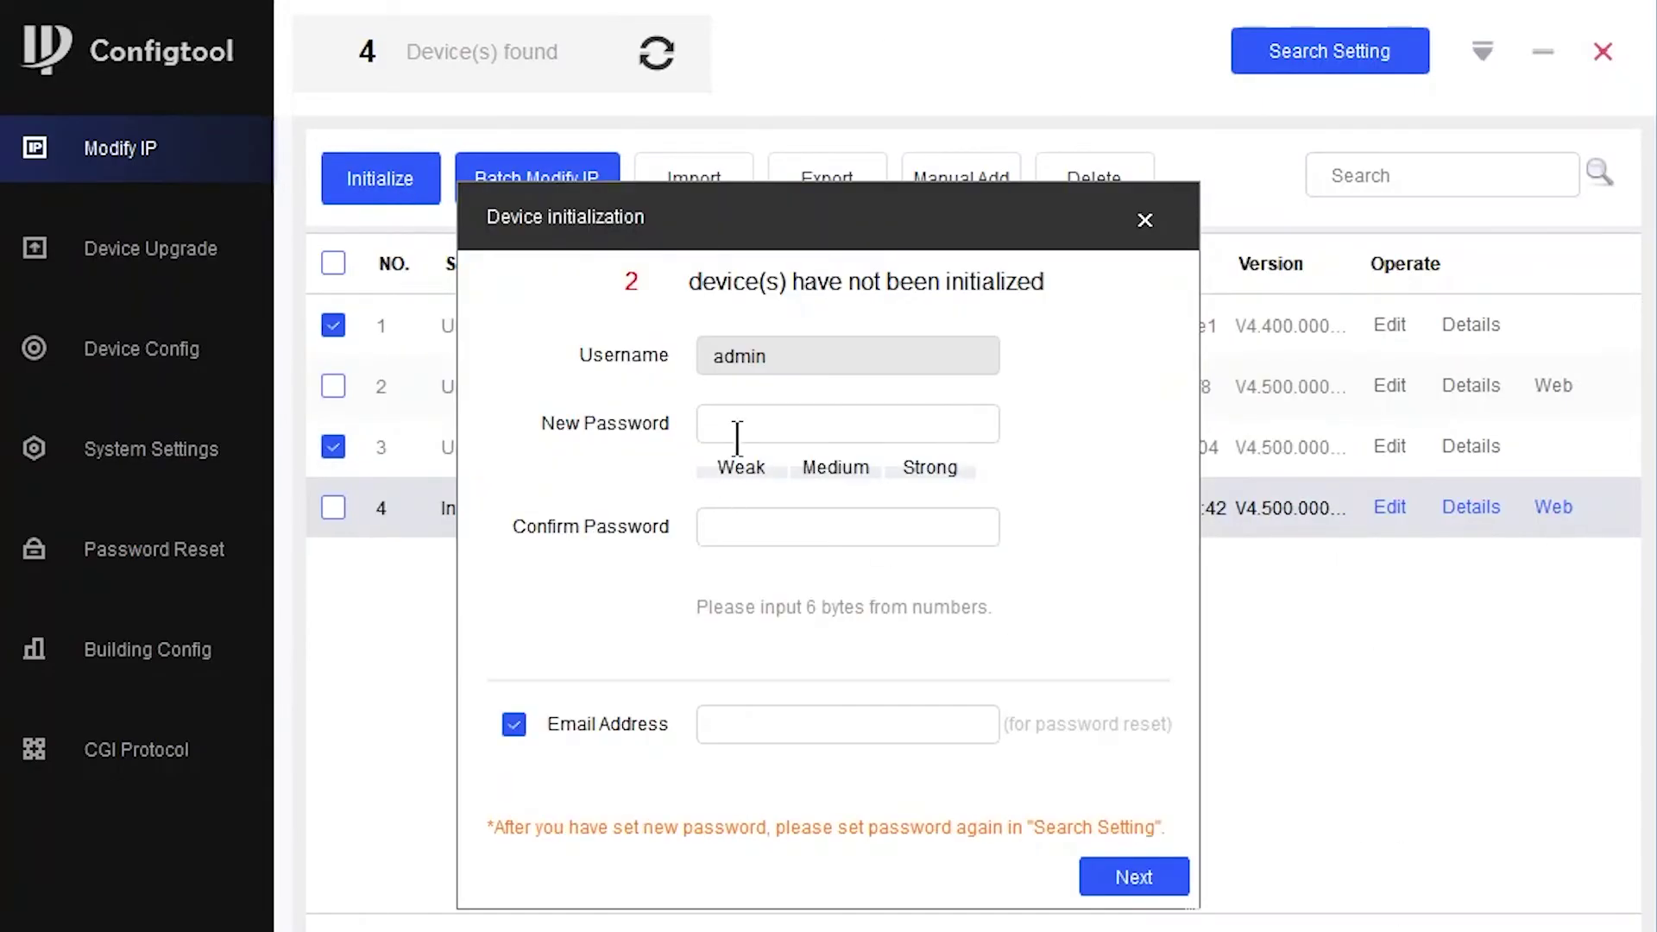
type("12")
left_click(770, 541)
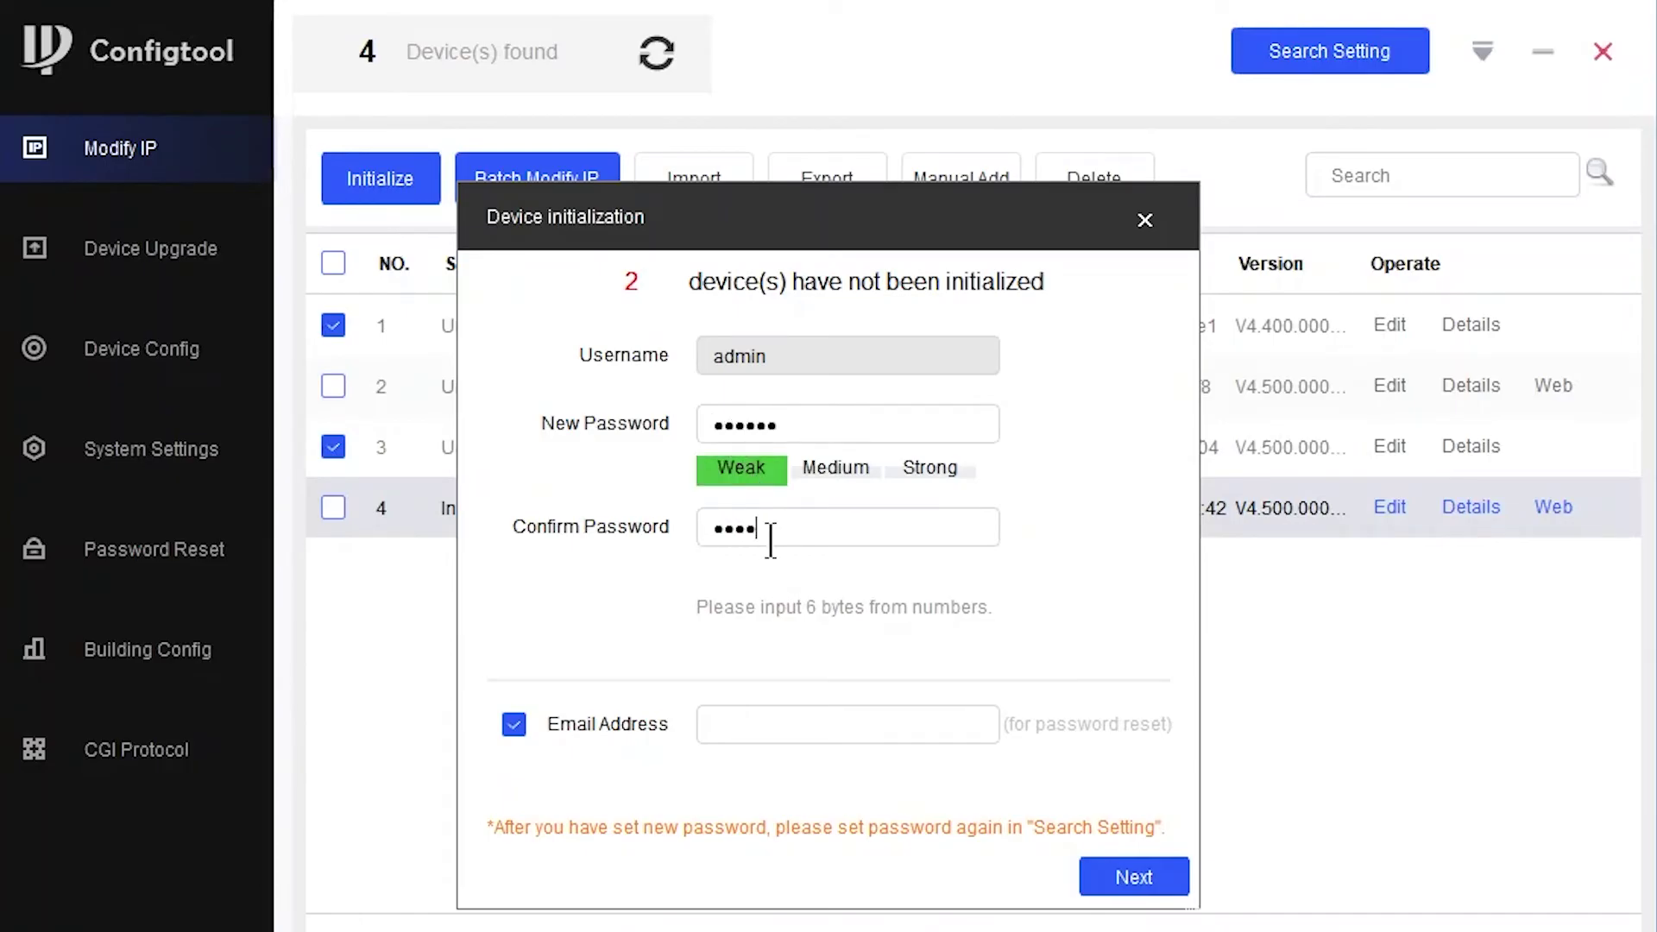
left_click(502, 726)
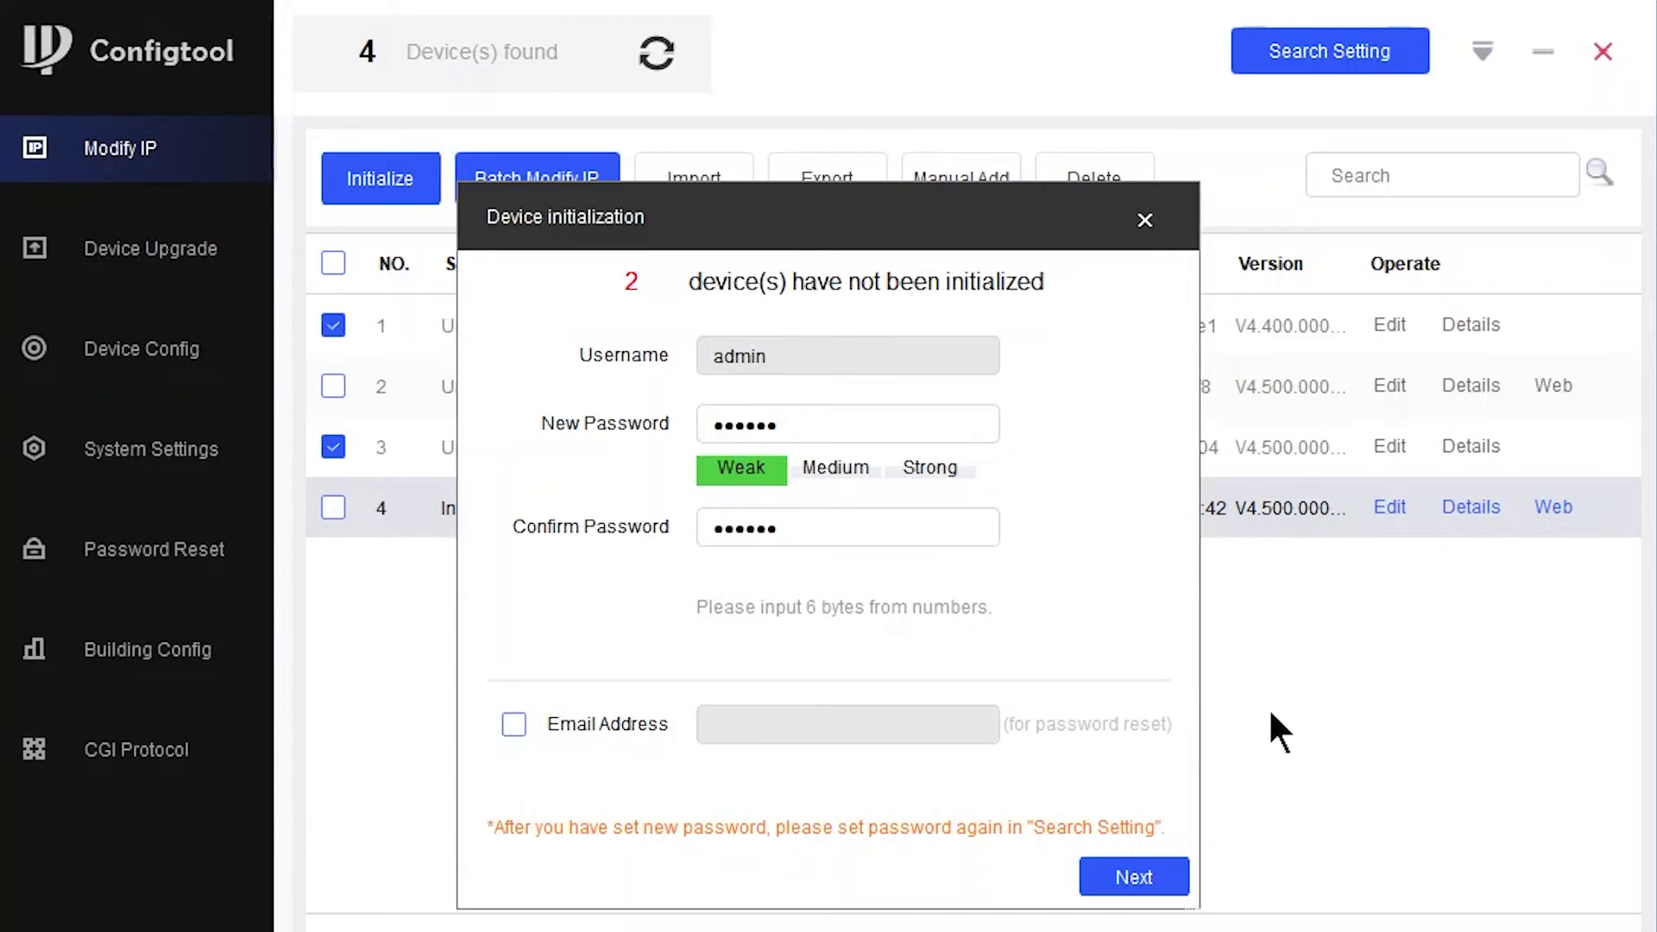
left_click(1144, 874)
left_click(1298, 815)
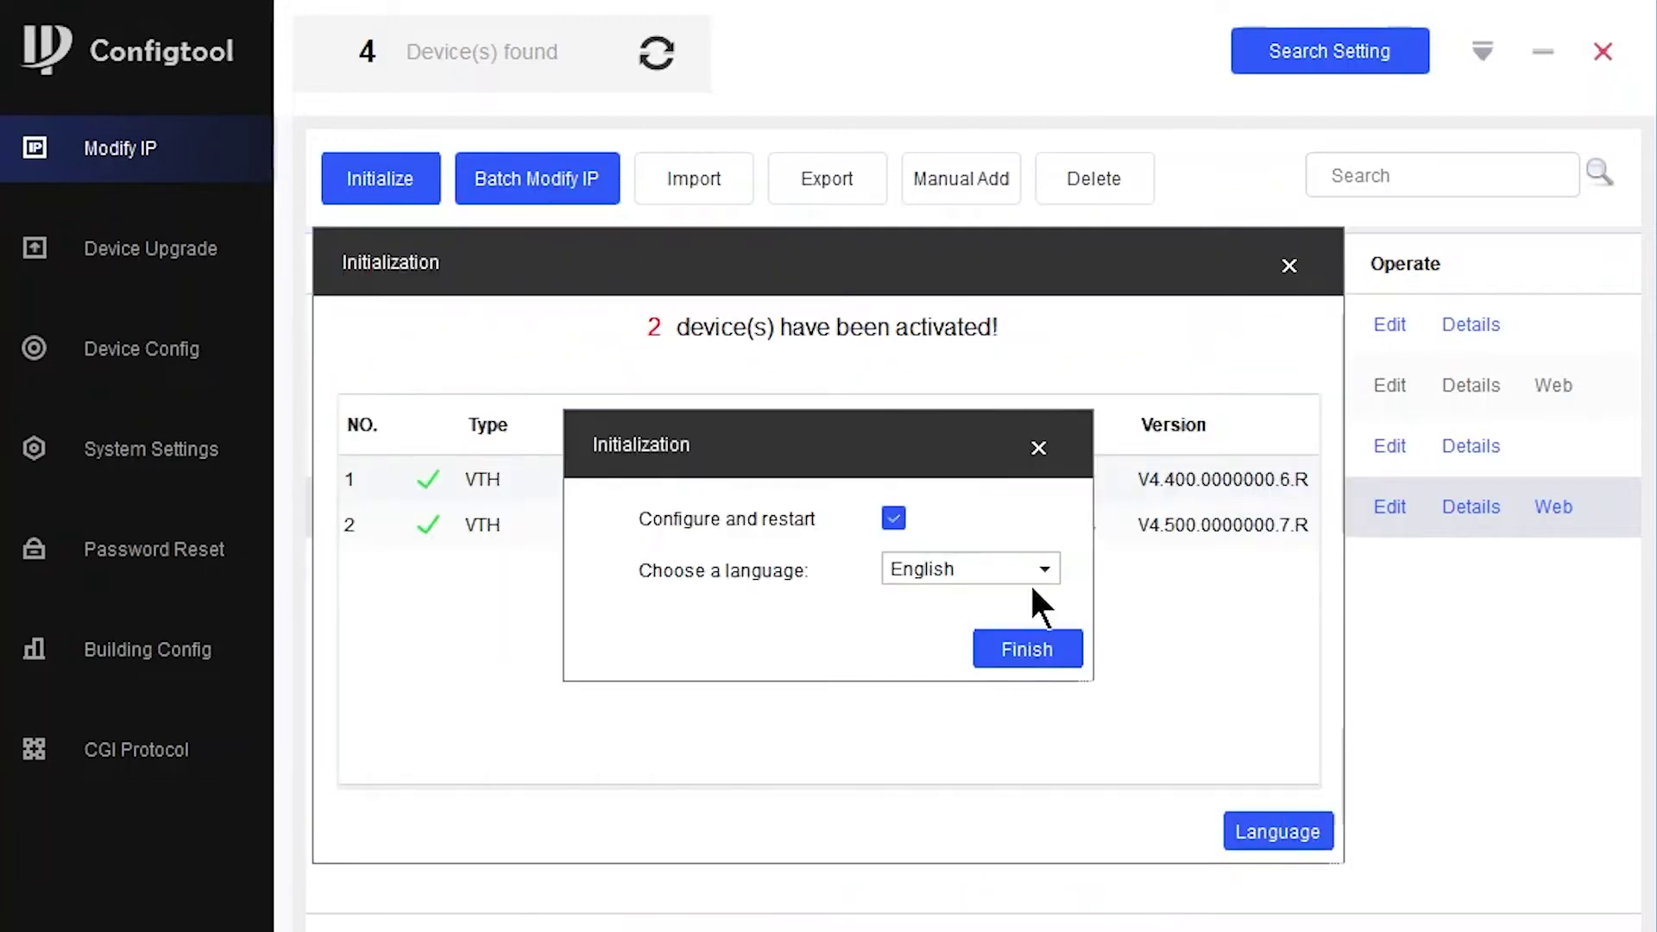
left_click(1006, 639)
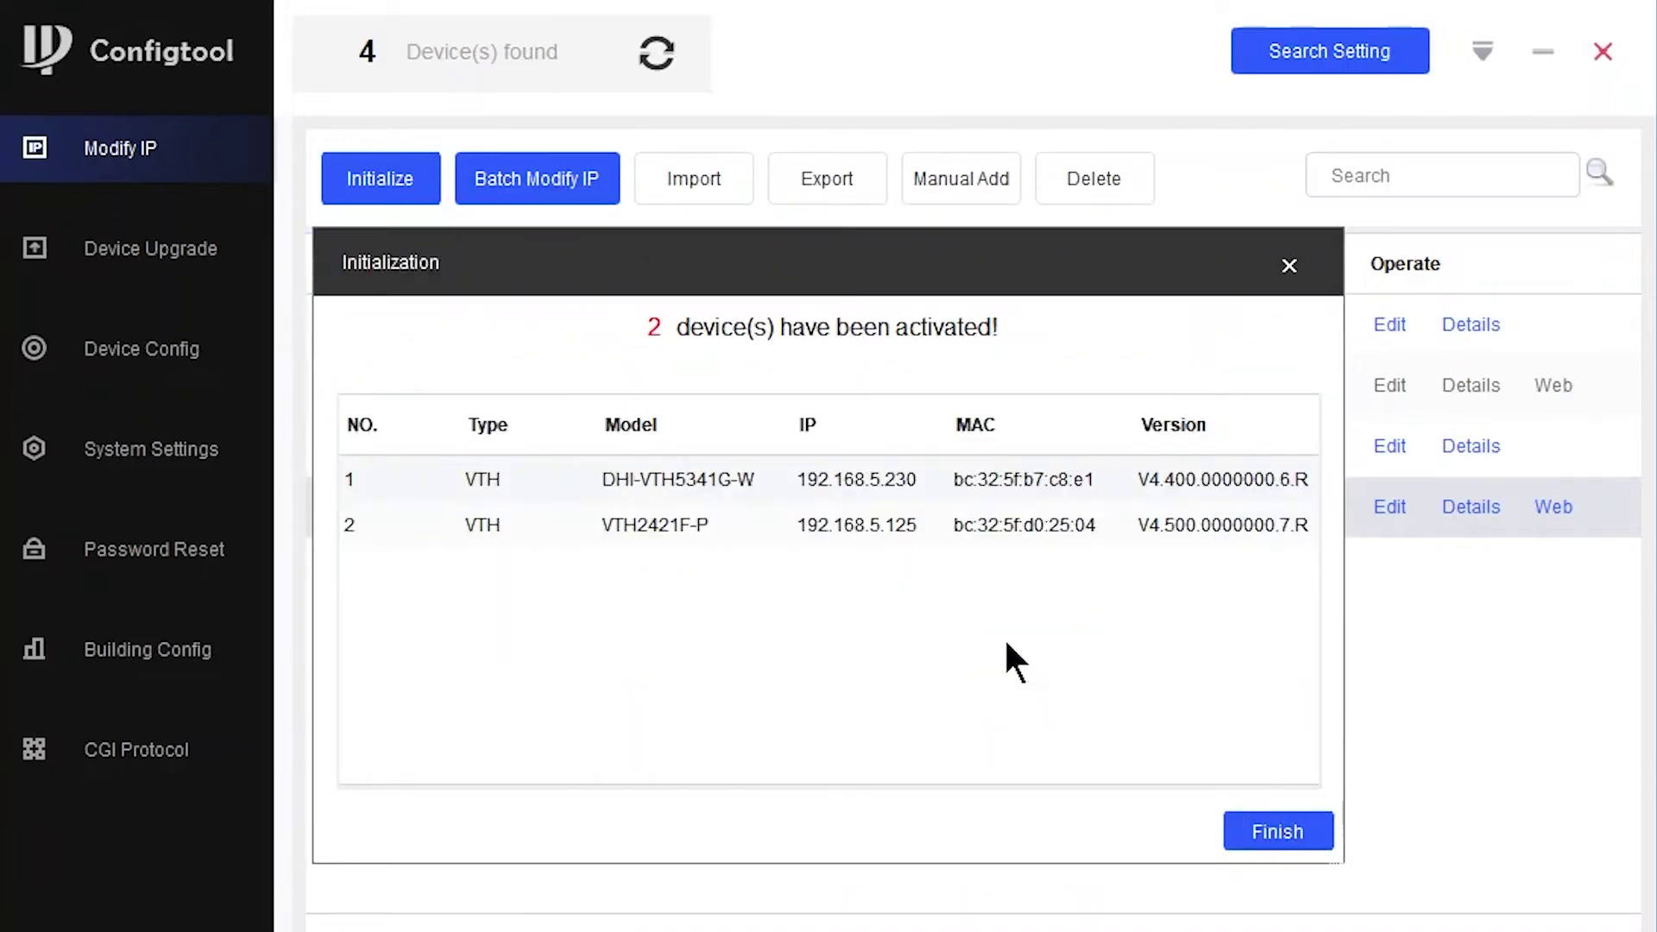
left_click(1289, 816)
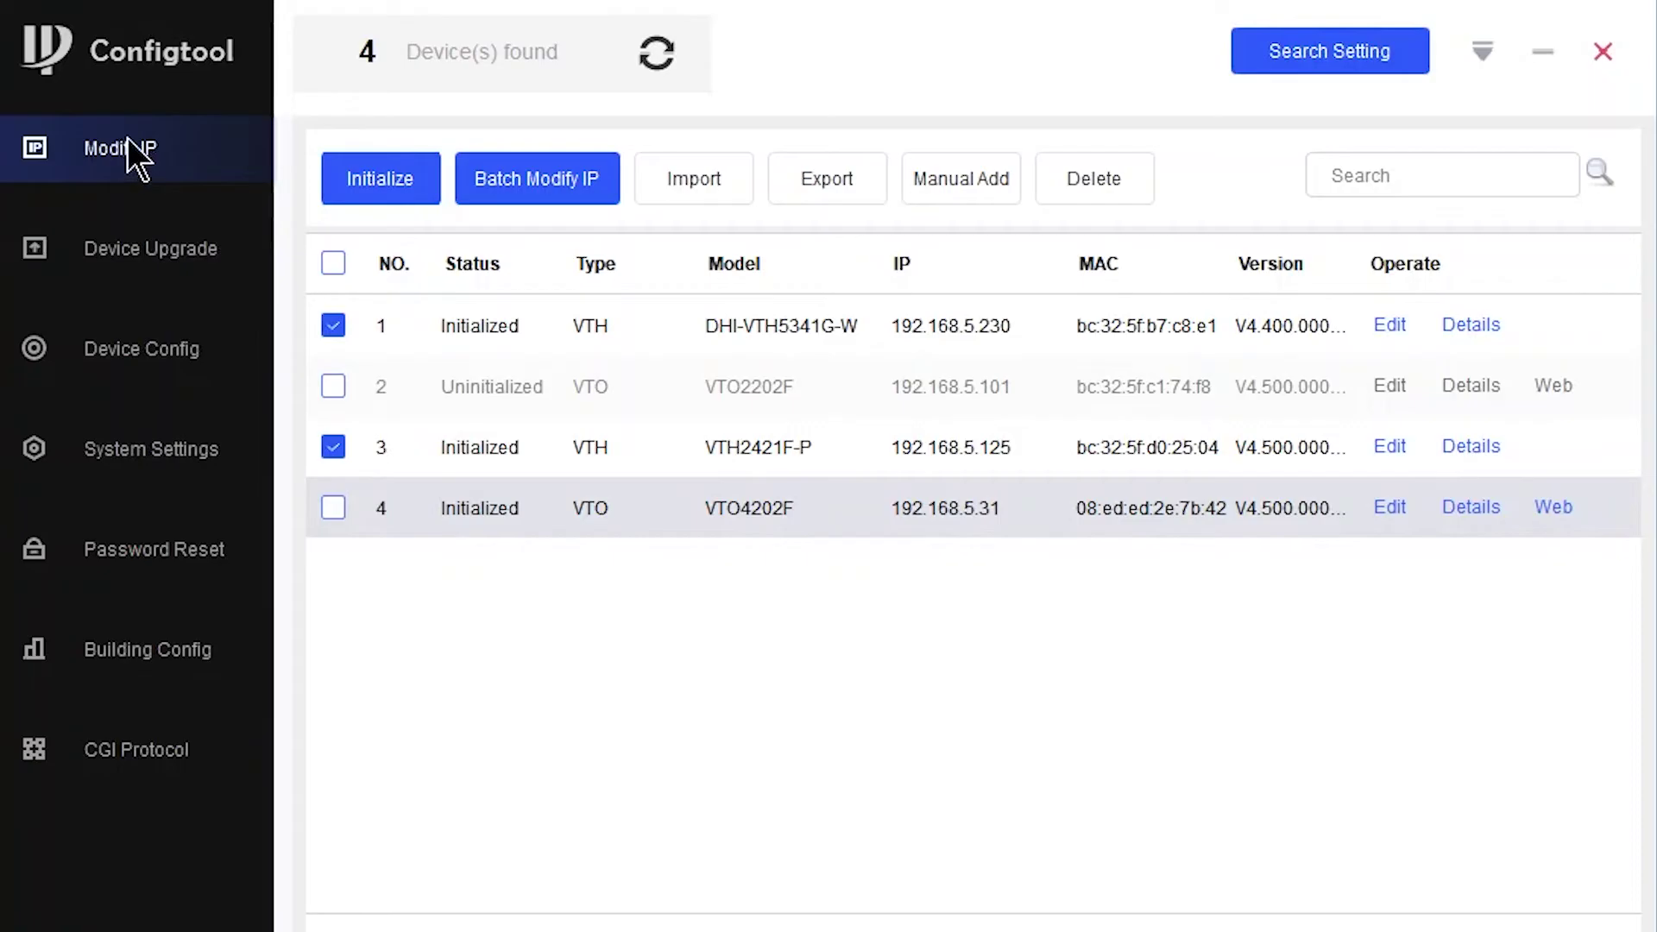
left_click(649, 67)
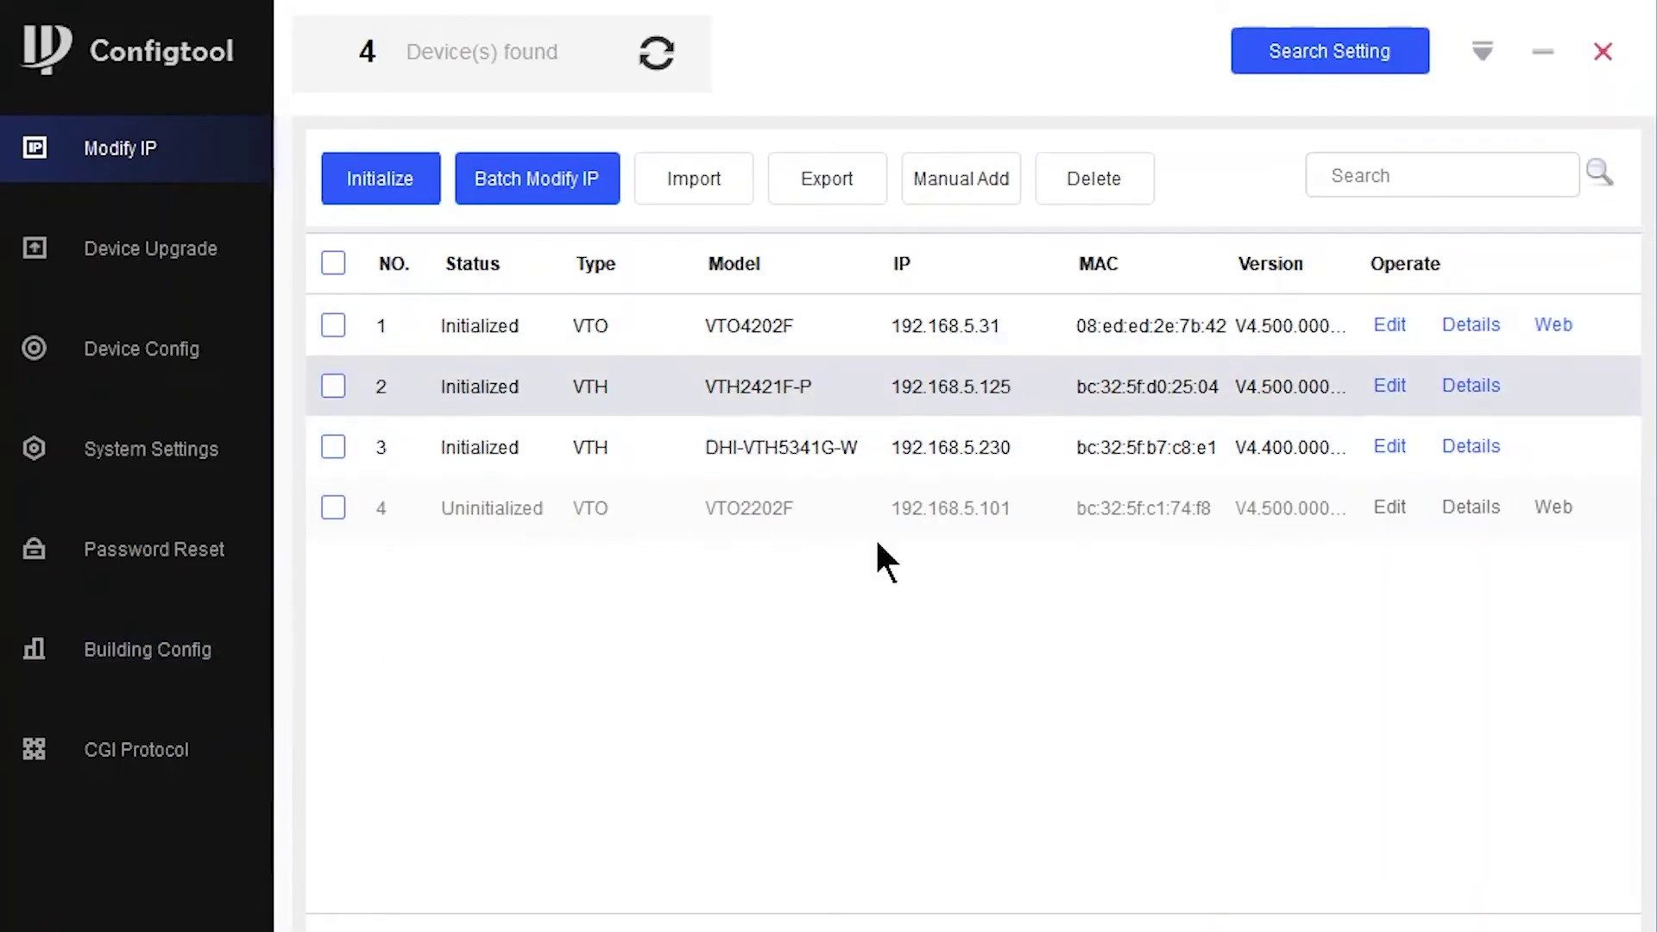
- Set Building Config global parameters: server address 192.168.5.31 plus the VTO and VTH passwords
left_click(157, 675)
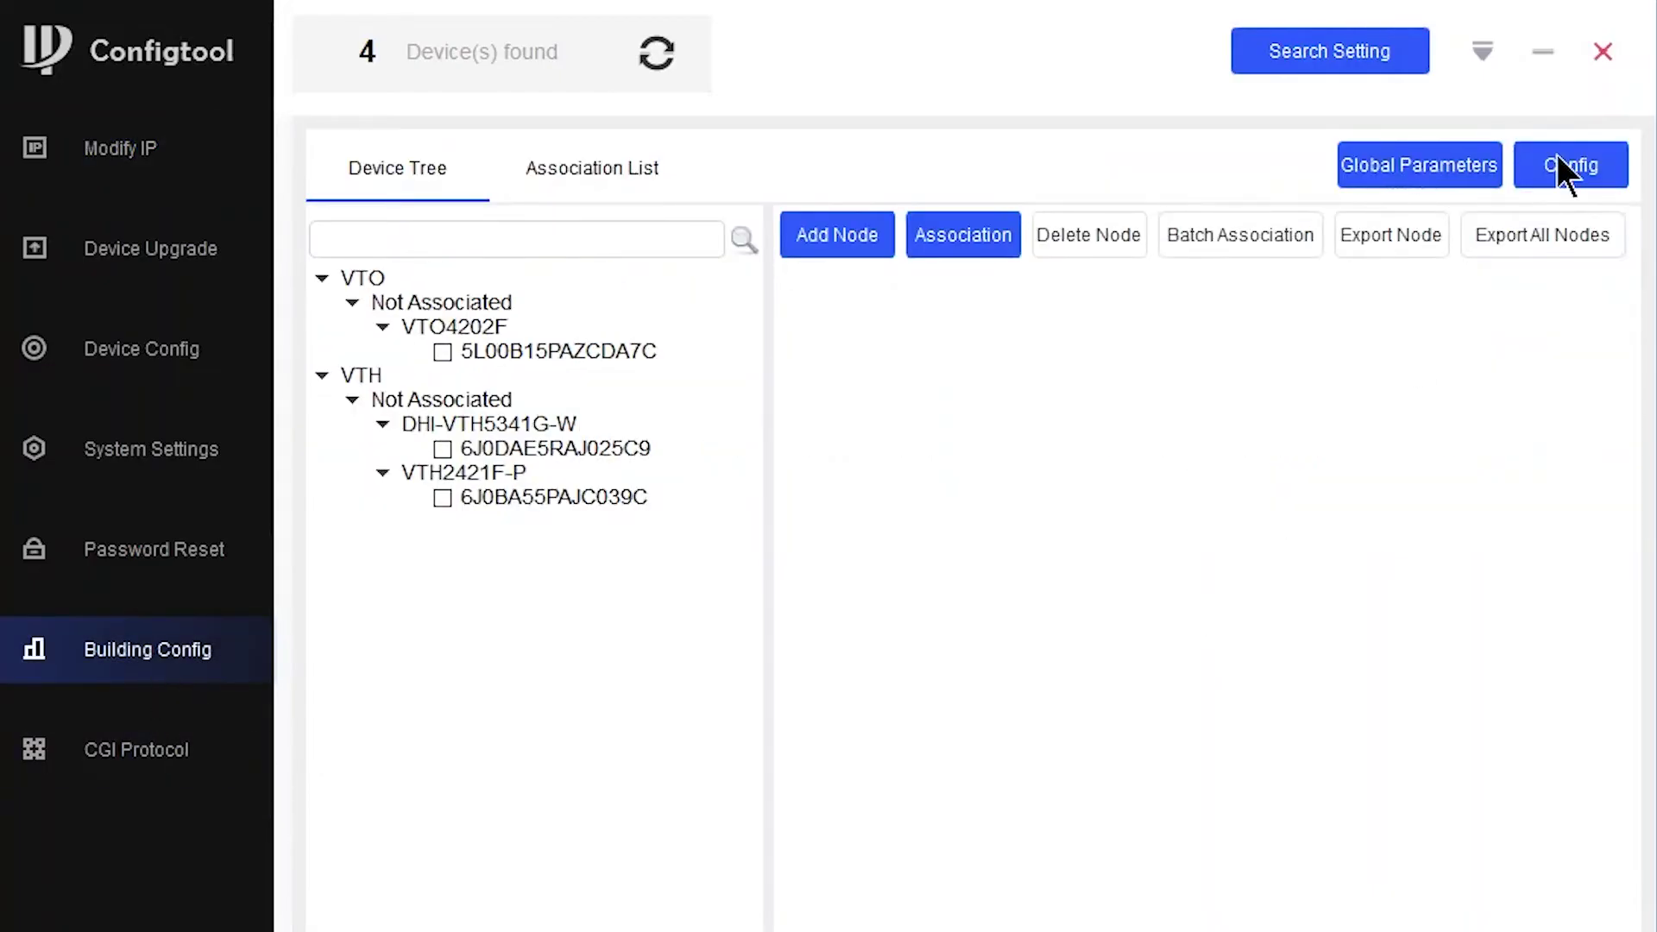
left_click(1418, 172)
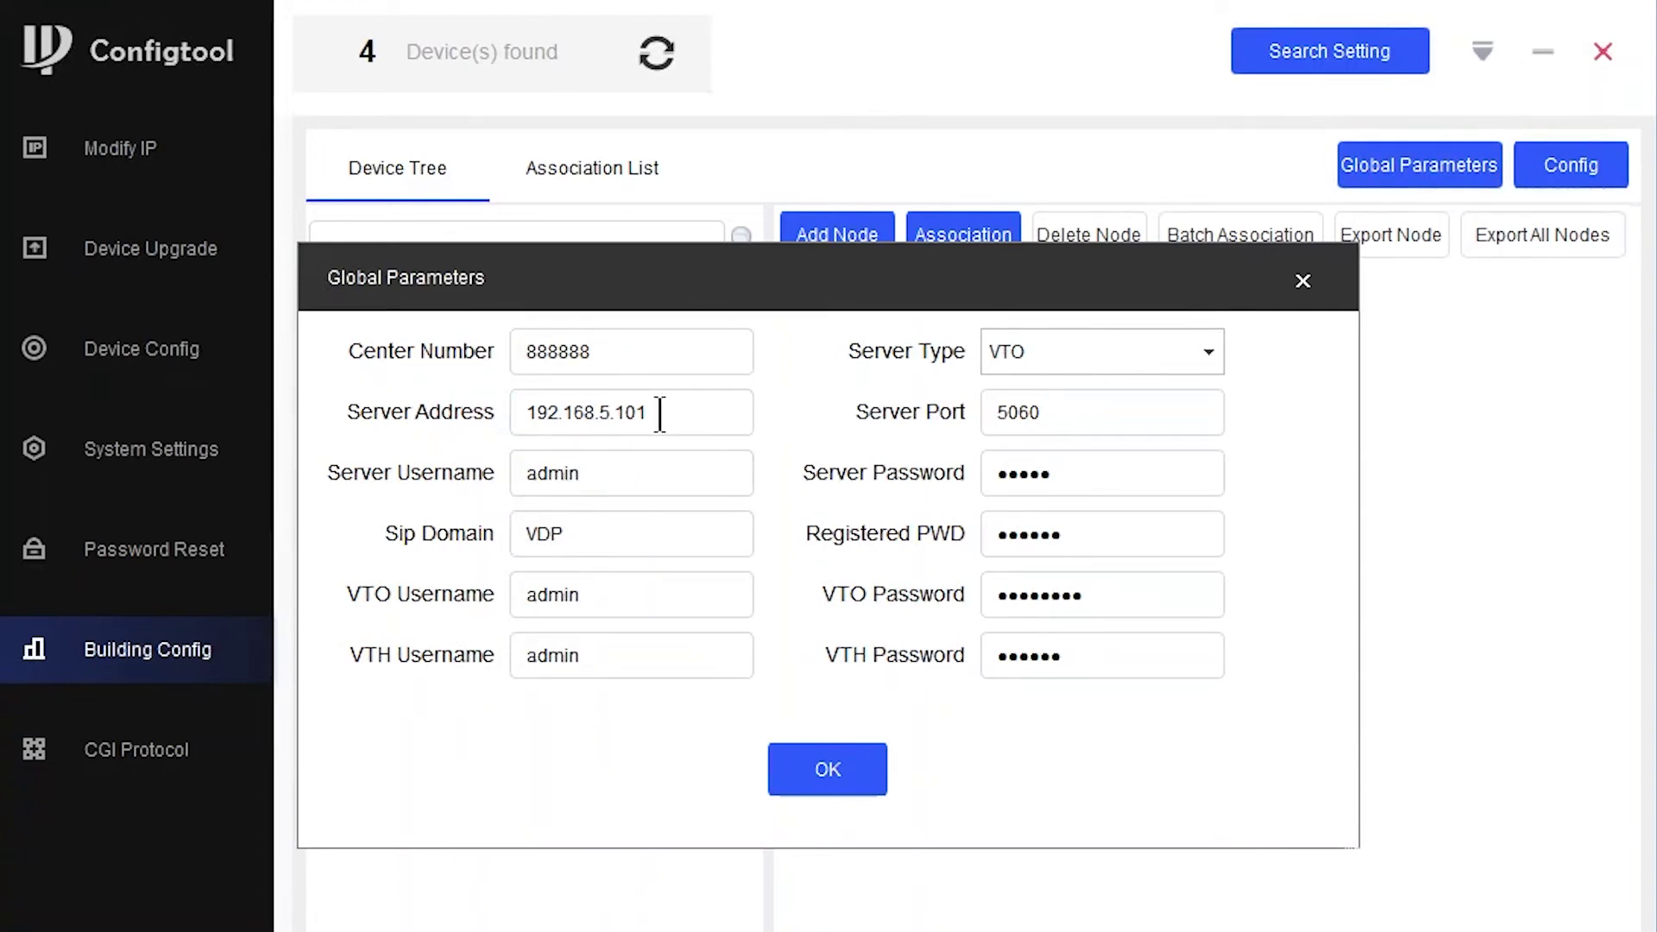
left_click_drag(623, 413, 827, 417)
key("BackSpace")
key("BackSpace")
type("31")
key("Tab")
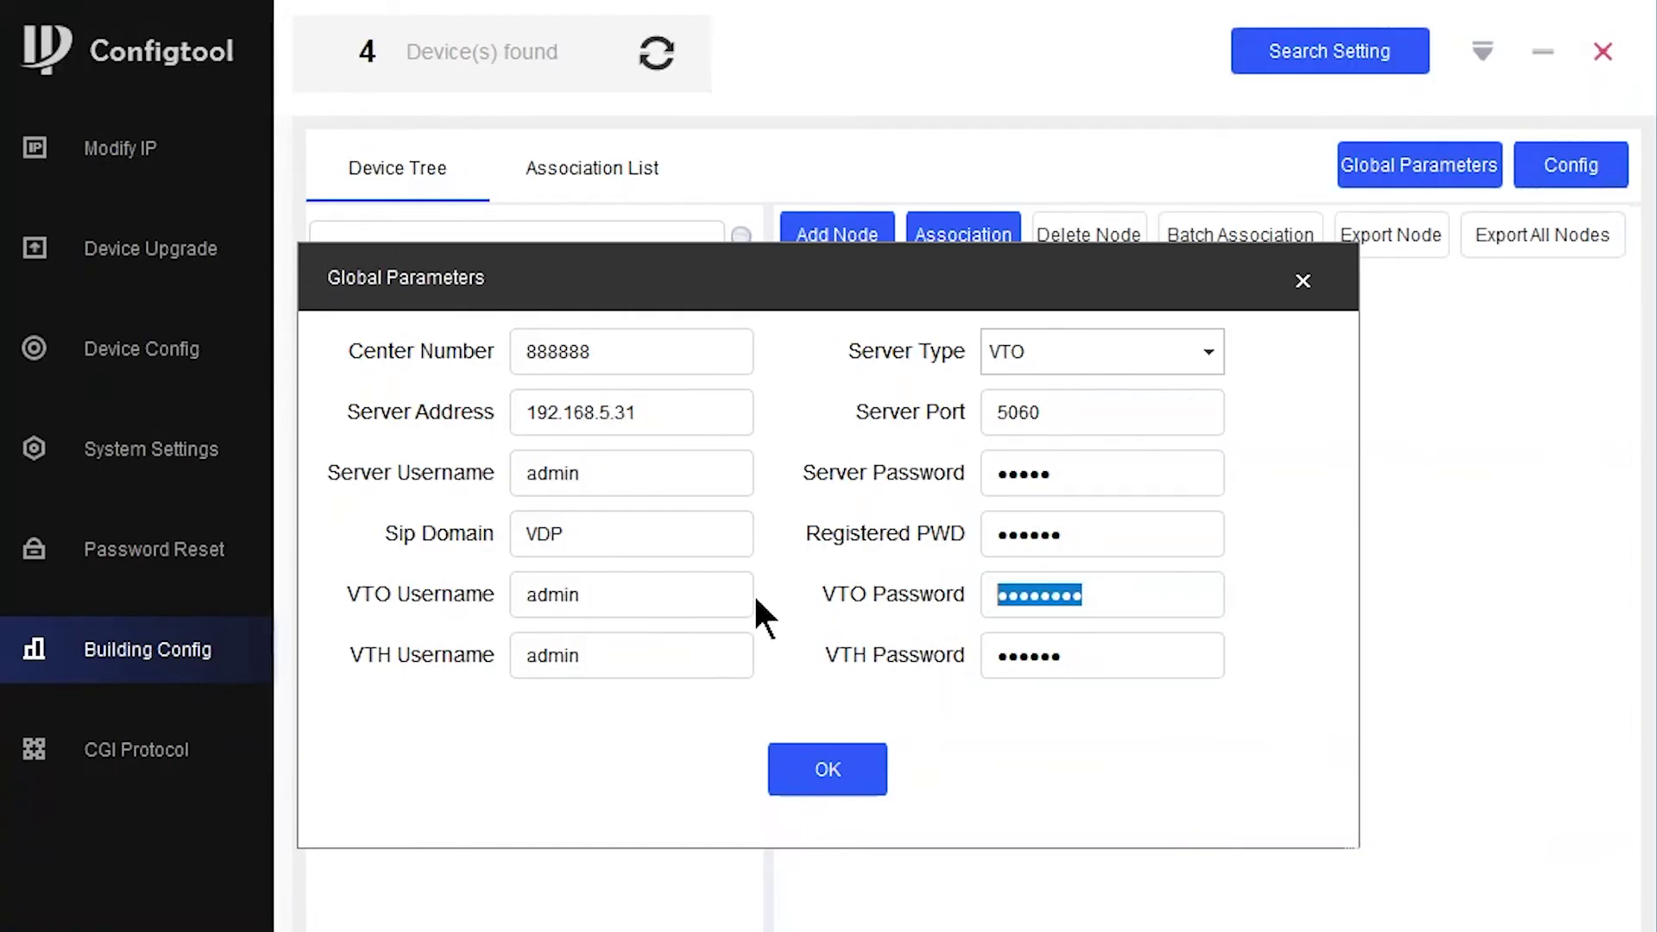
type("admin1234")
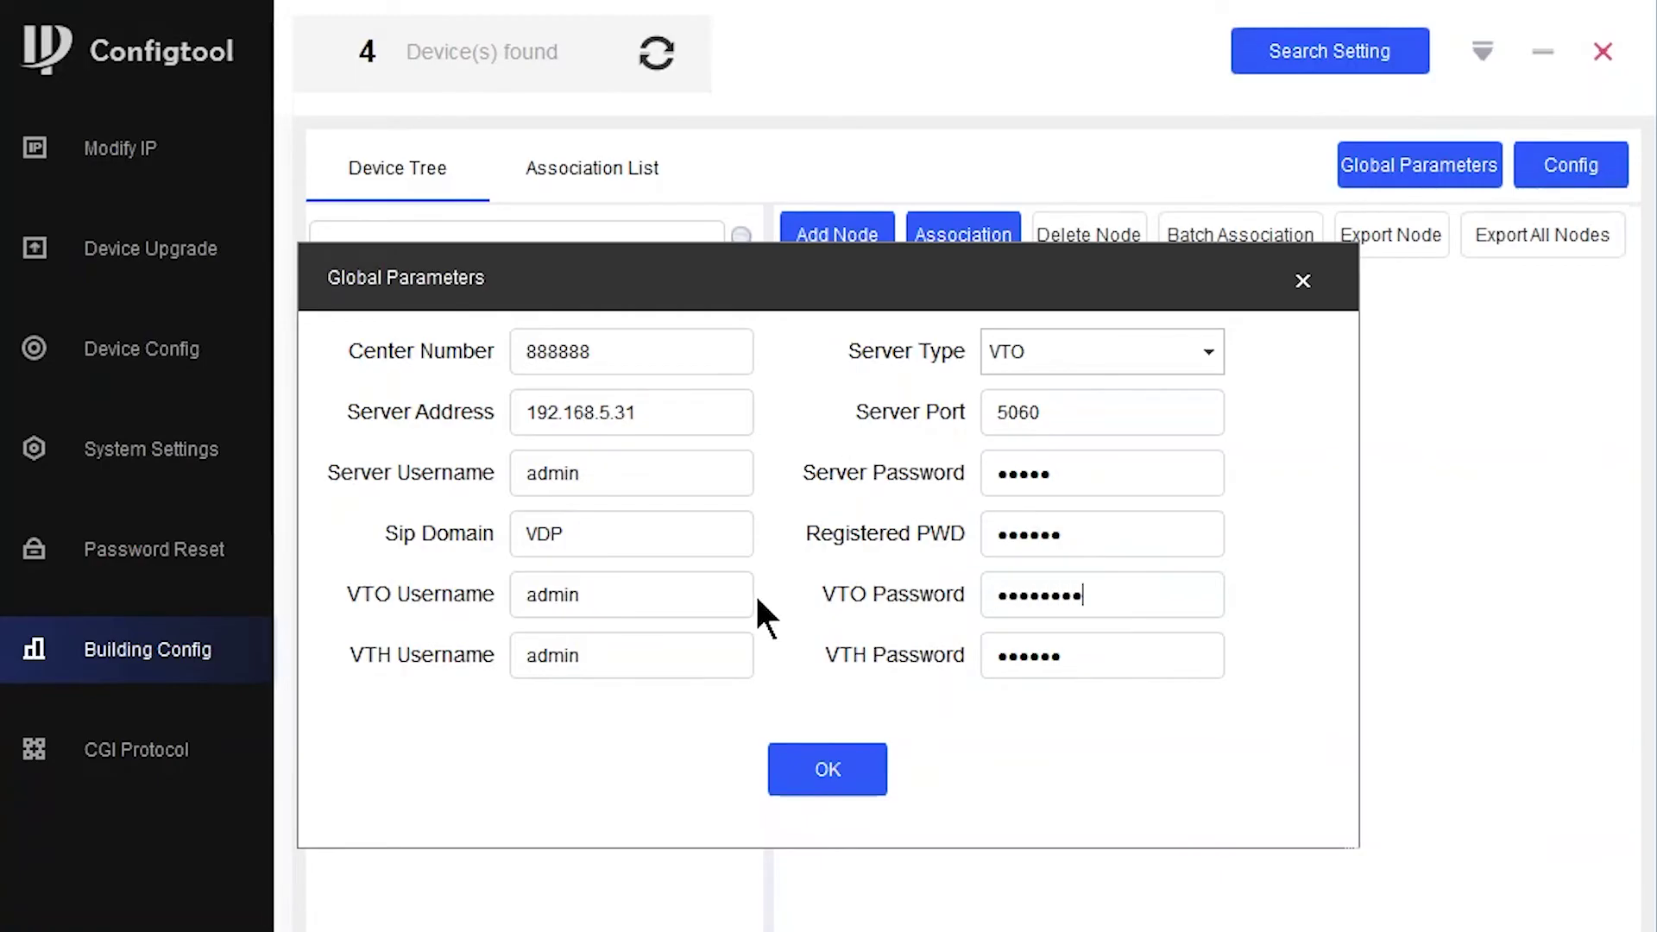
key("Tab")
type("ad")
left_click(832, 769)
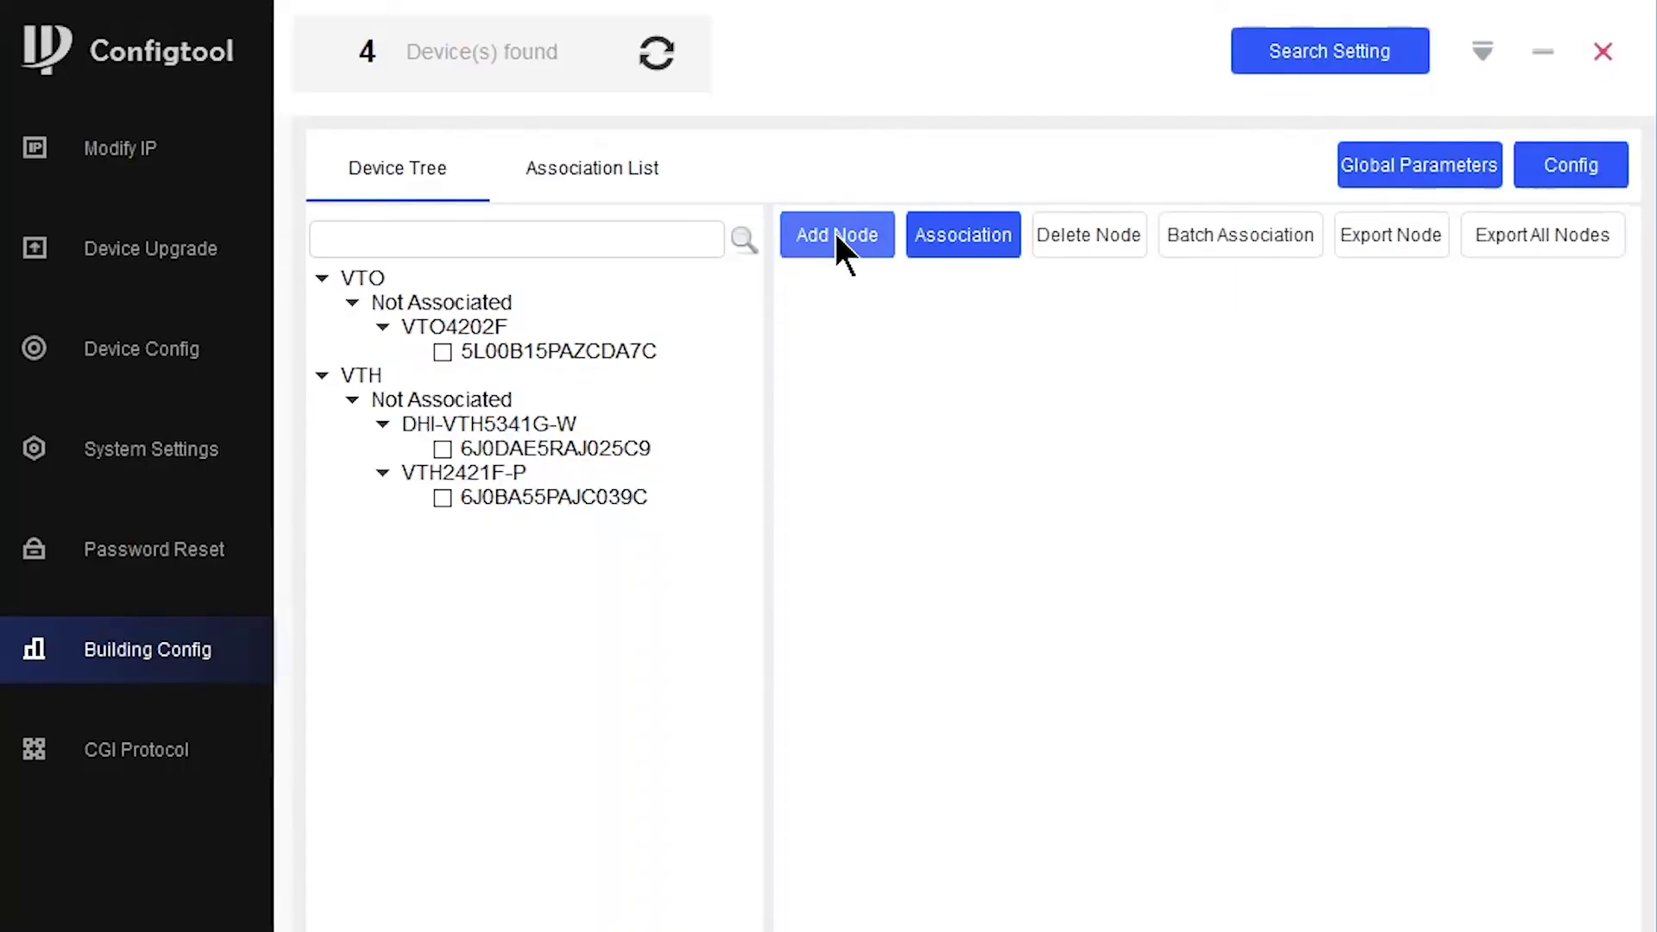
- Add a building node with 2 rooms and 1 extension, then expand 1 Floor and 1 Room
left_click(834, 233)
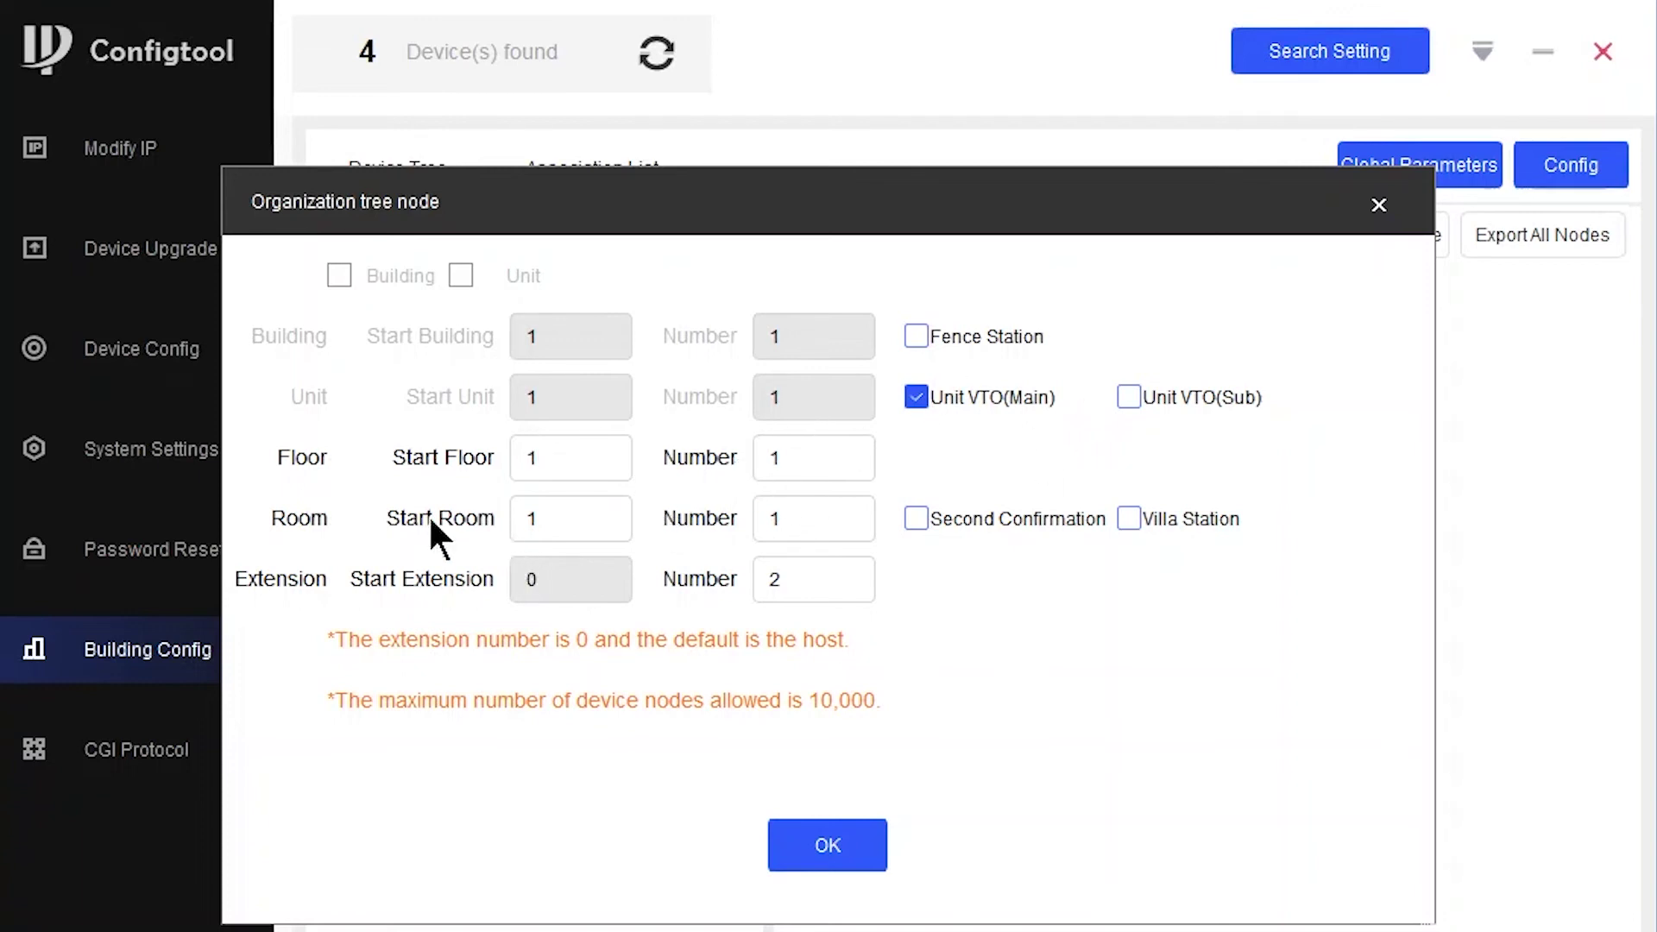
double_click(867, 520)
type("2")
key("Tab")
type("1")
left_click(835, 842)
left_click(820, 326)
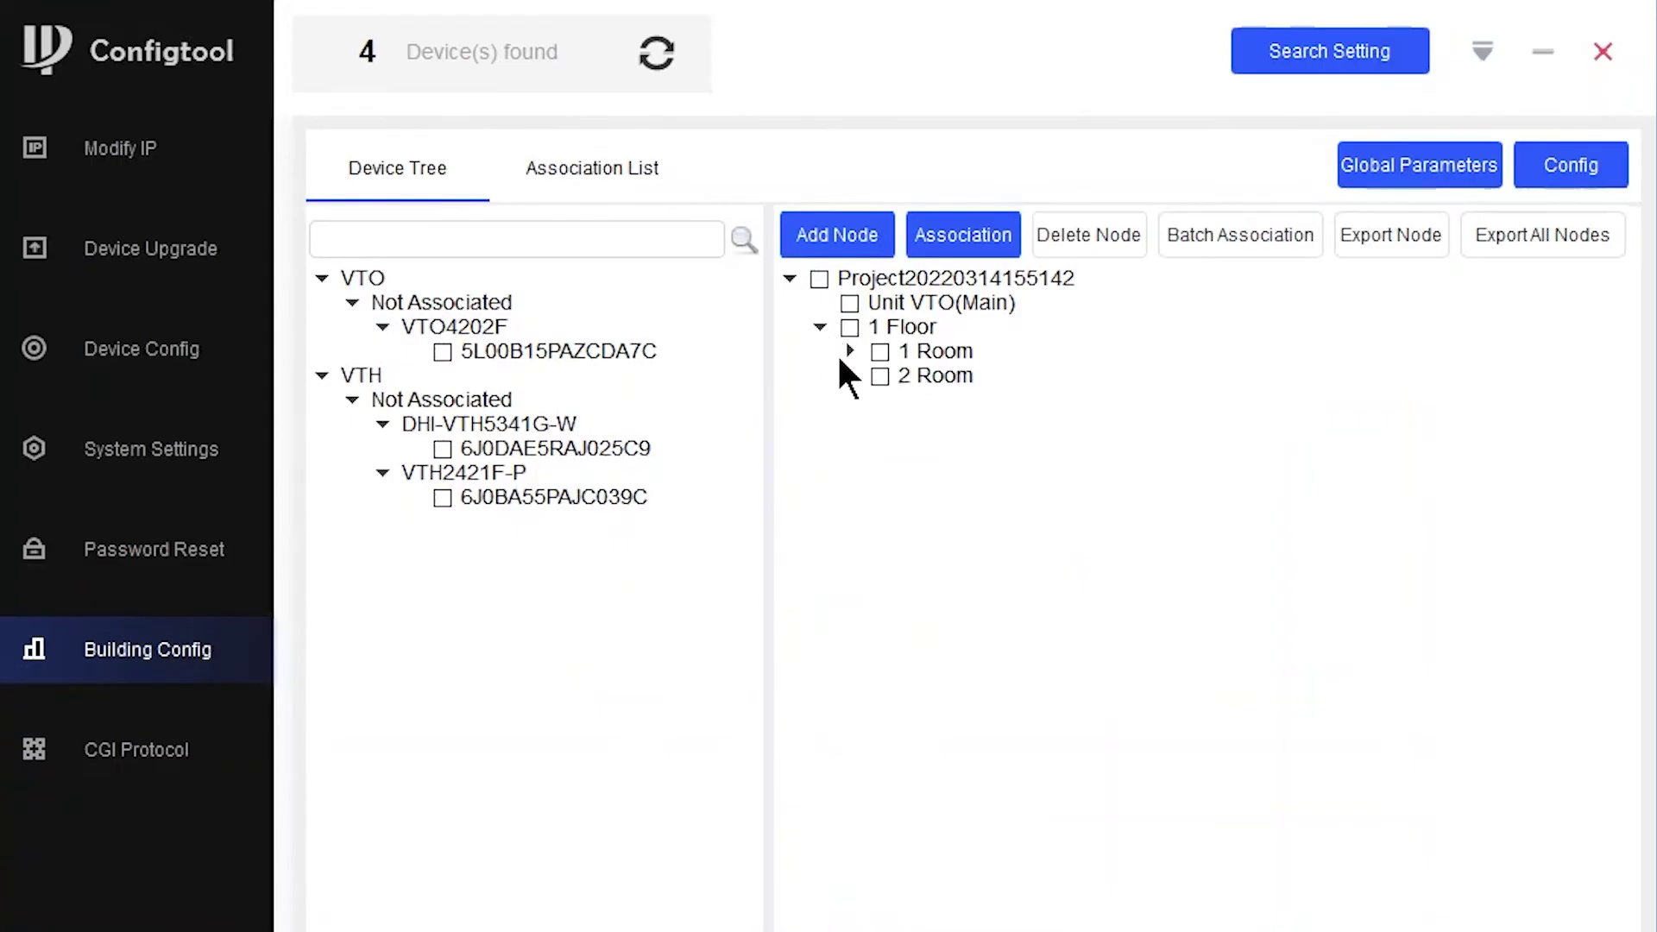
left_click(850, 351)
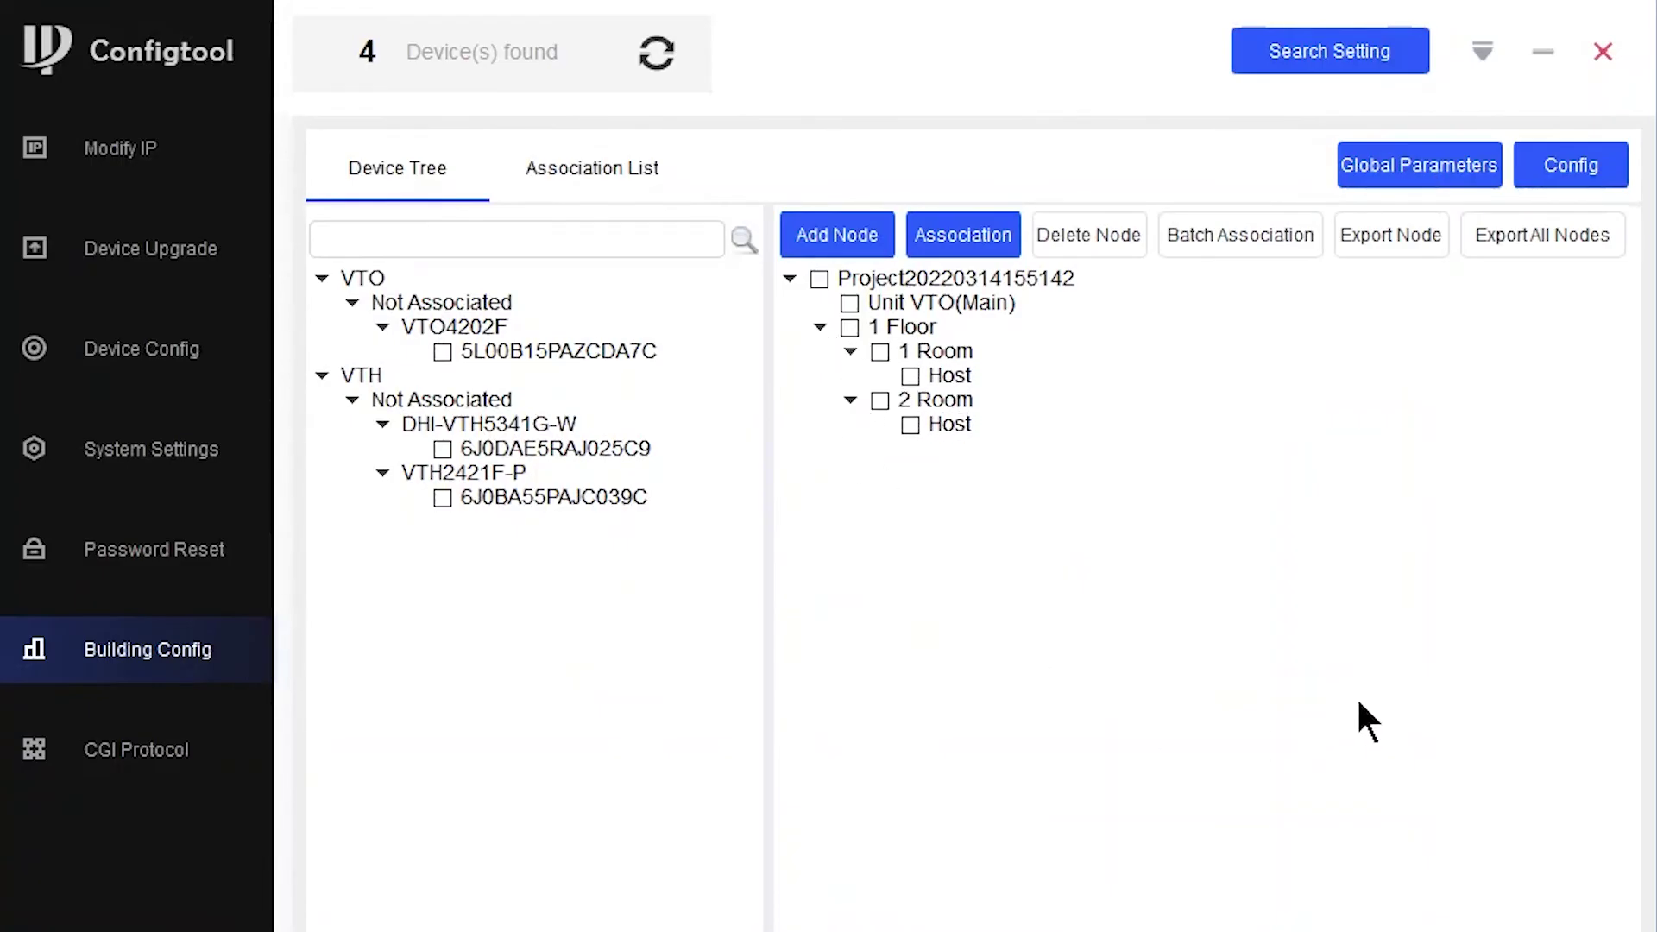
- Link the VTO4202F to Unit VTO(Main), DHI-VTH5341G-W to 1 Room's Host, VTH2421F-P to 2 Room's Host
left_click(442, 352)
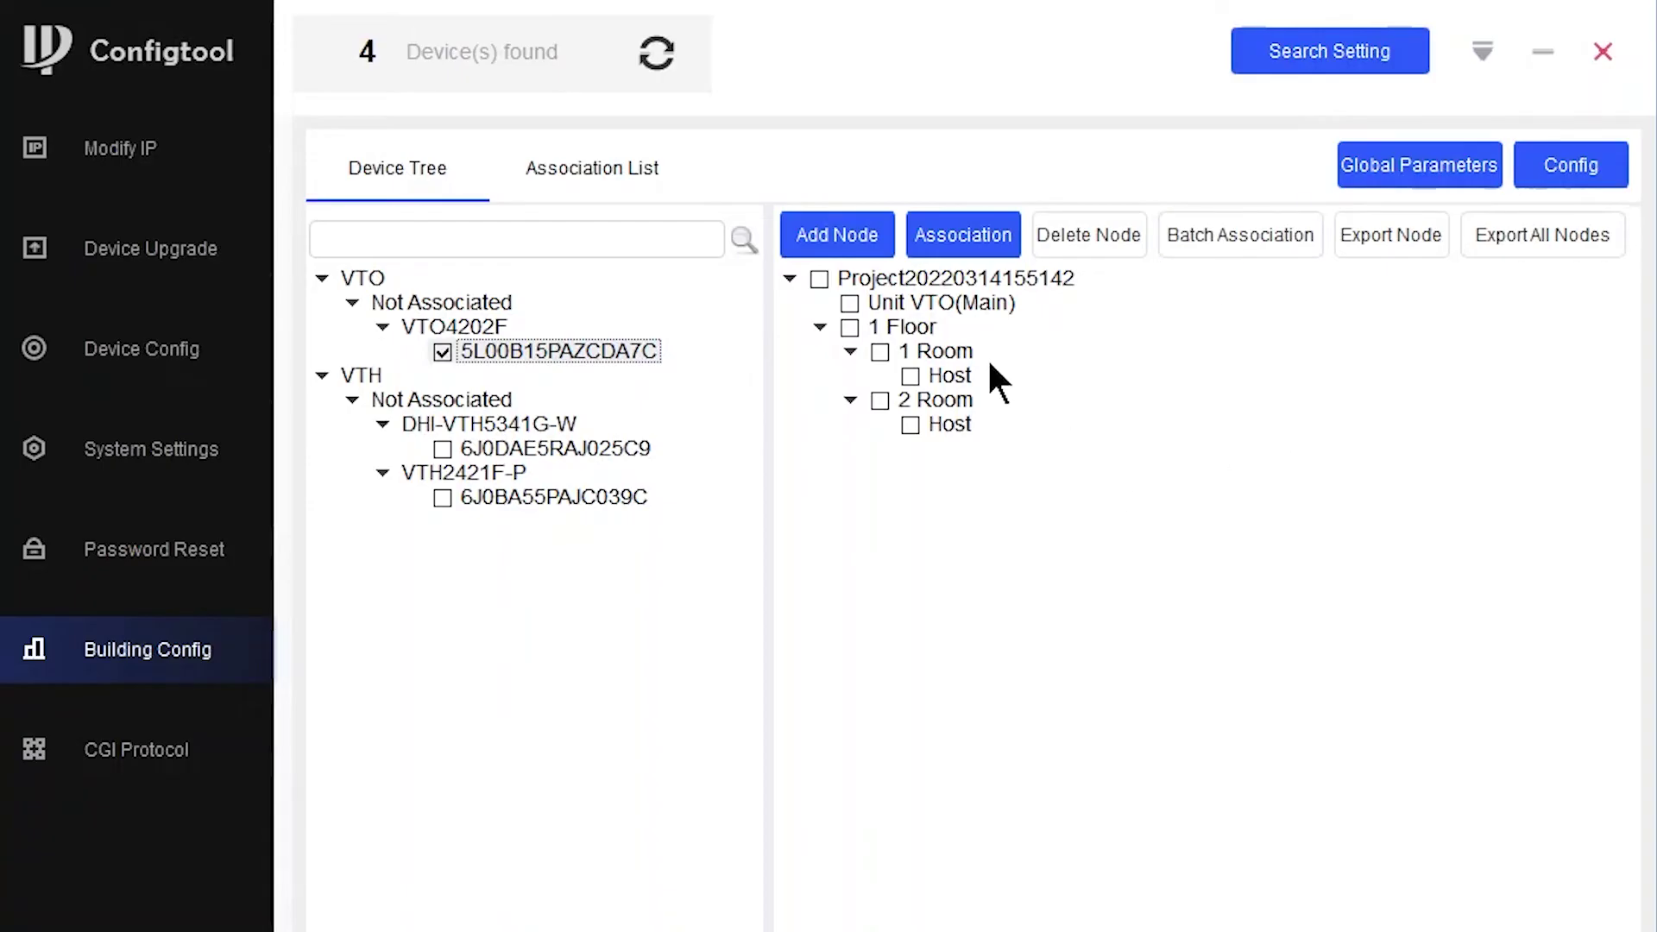
left_click(850, 303)
left_click(941, 242)
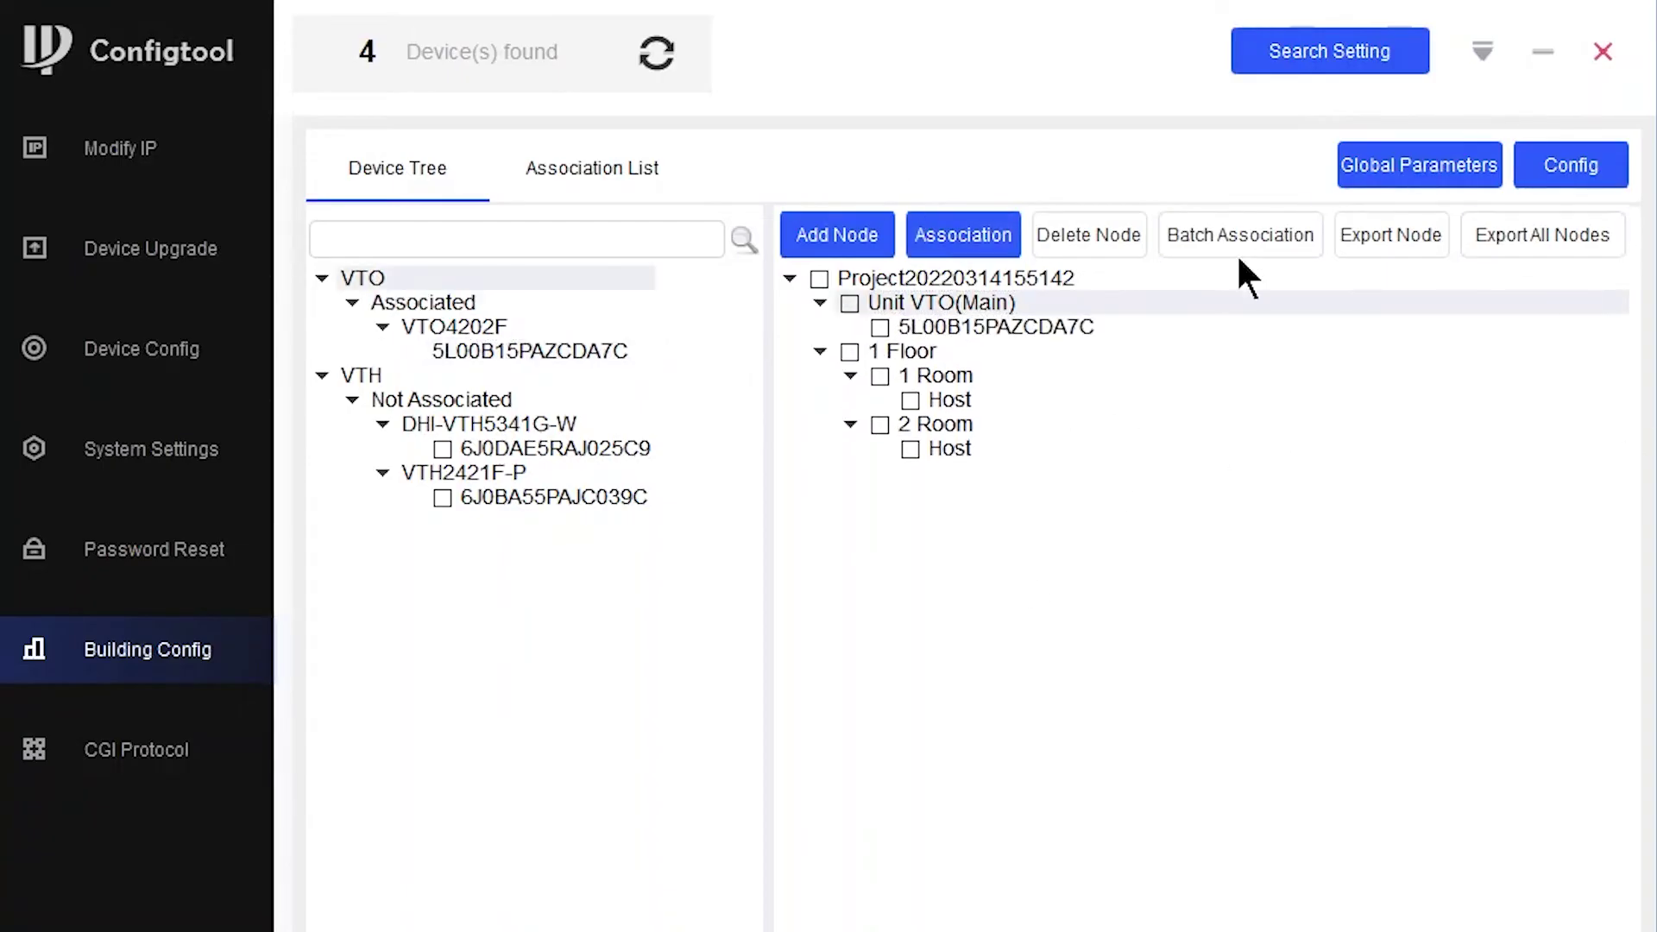
left_click(443, 449)
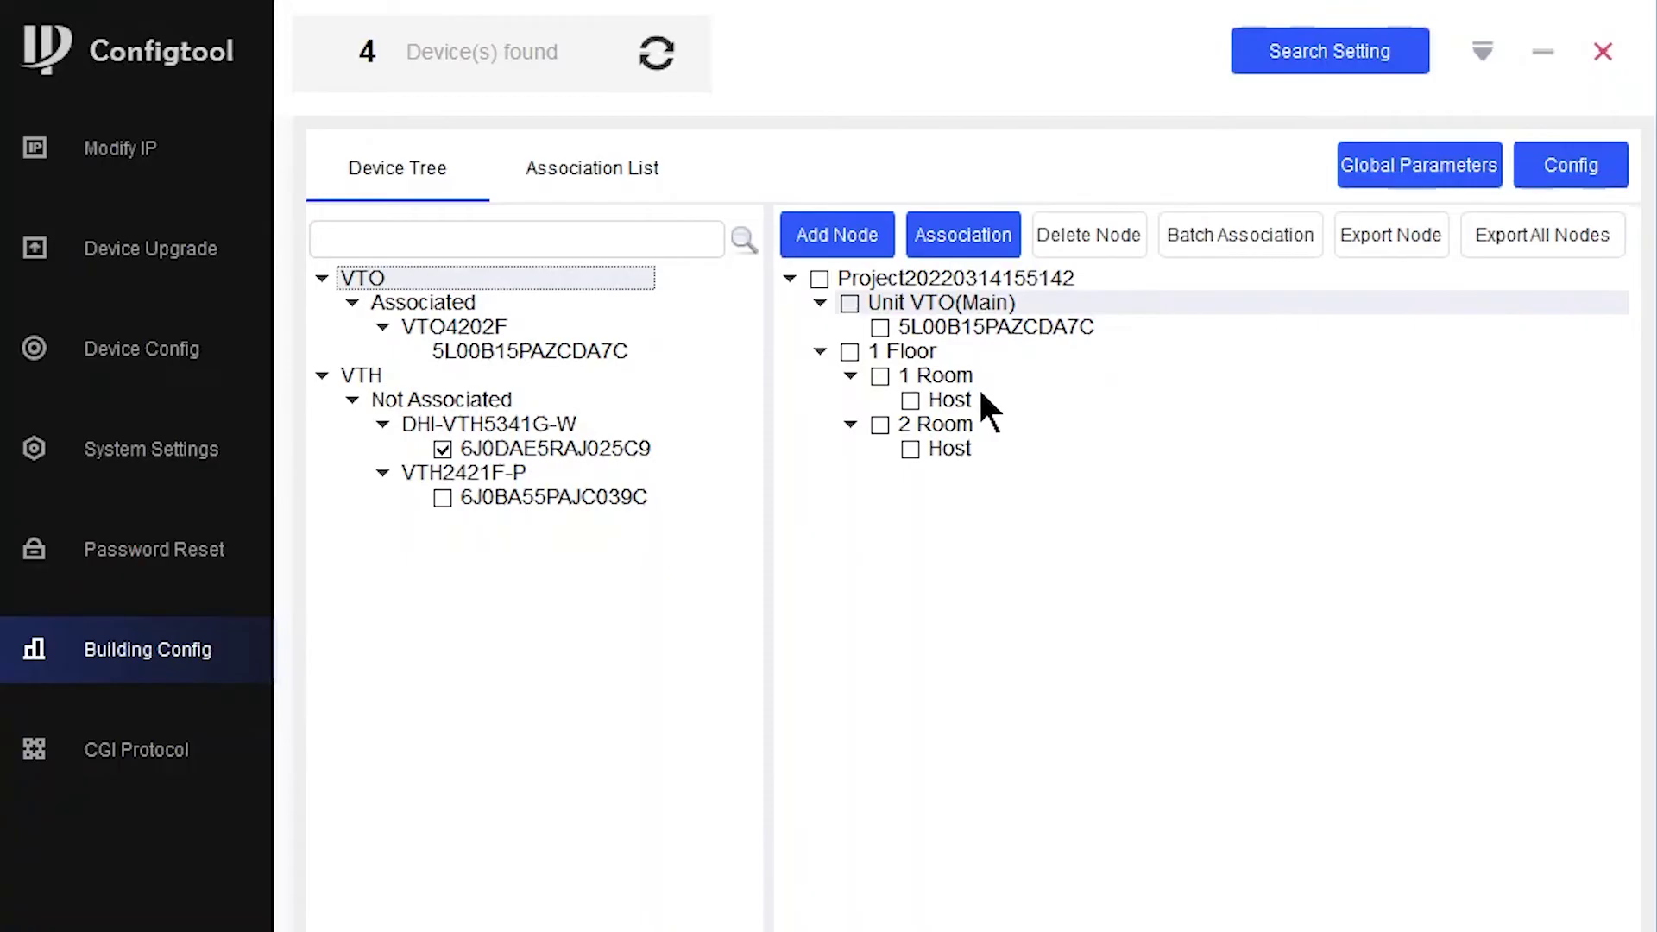
left_click(909, 400)
left_click(958, 231)
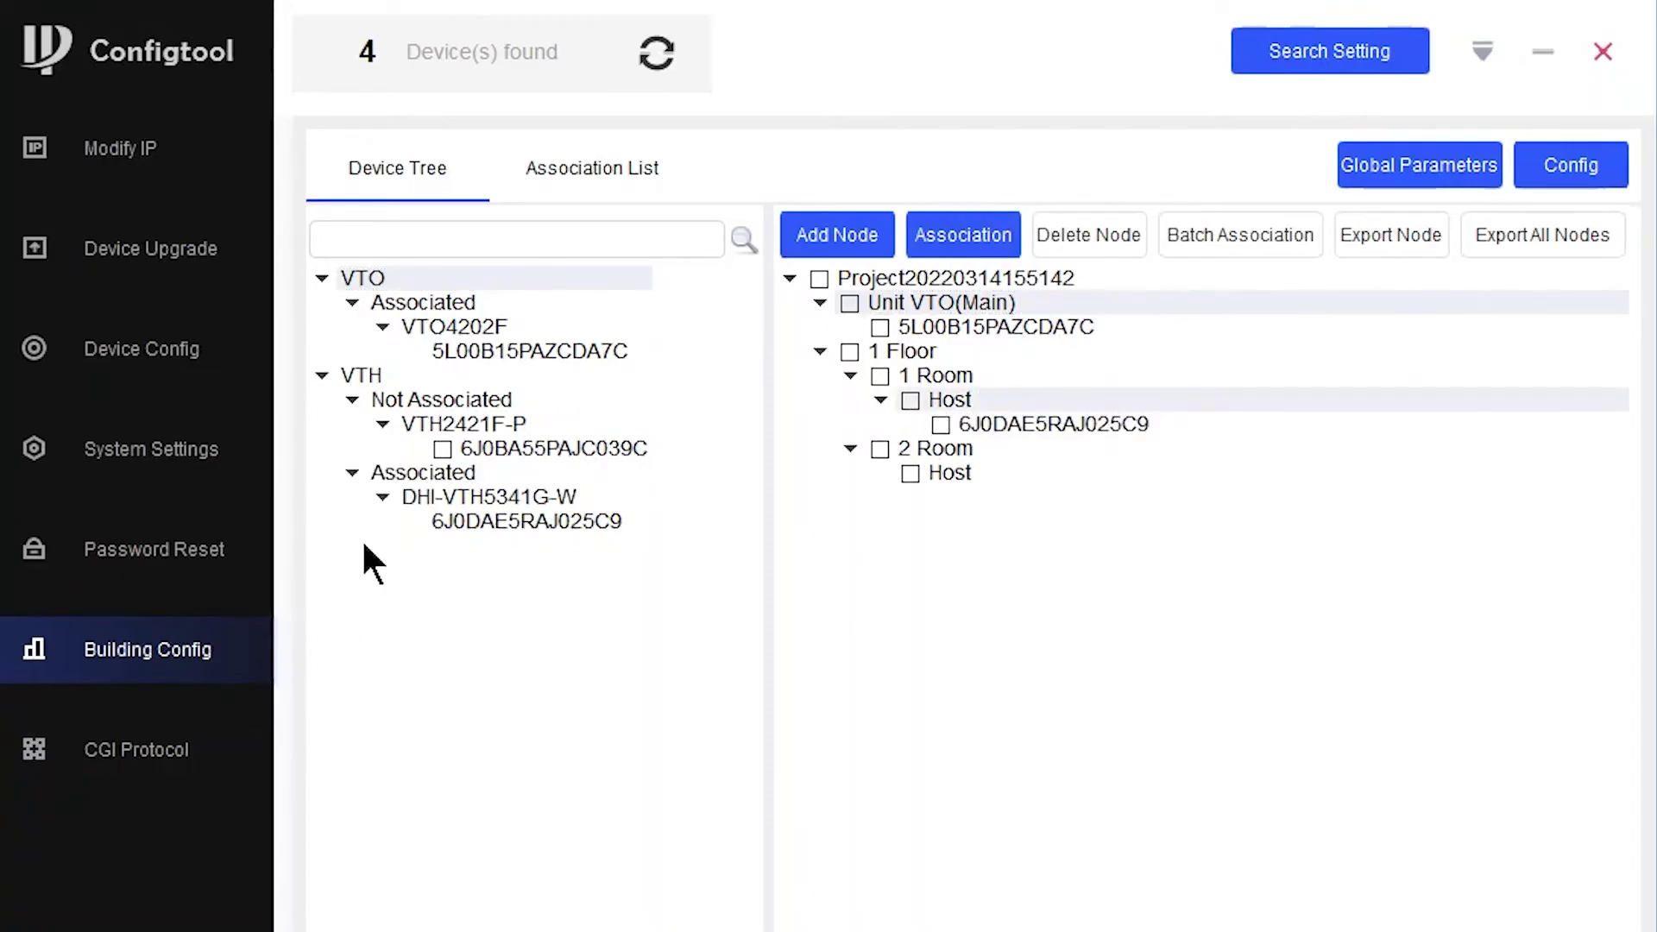
left_click(910, 472)
left_click(975, 233)
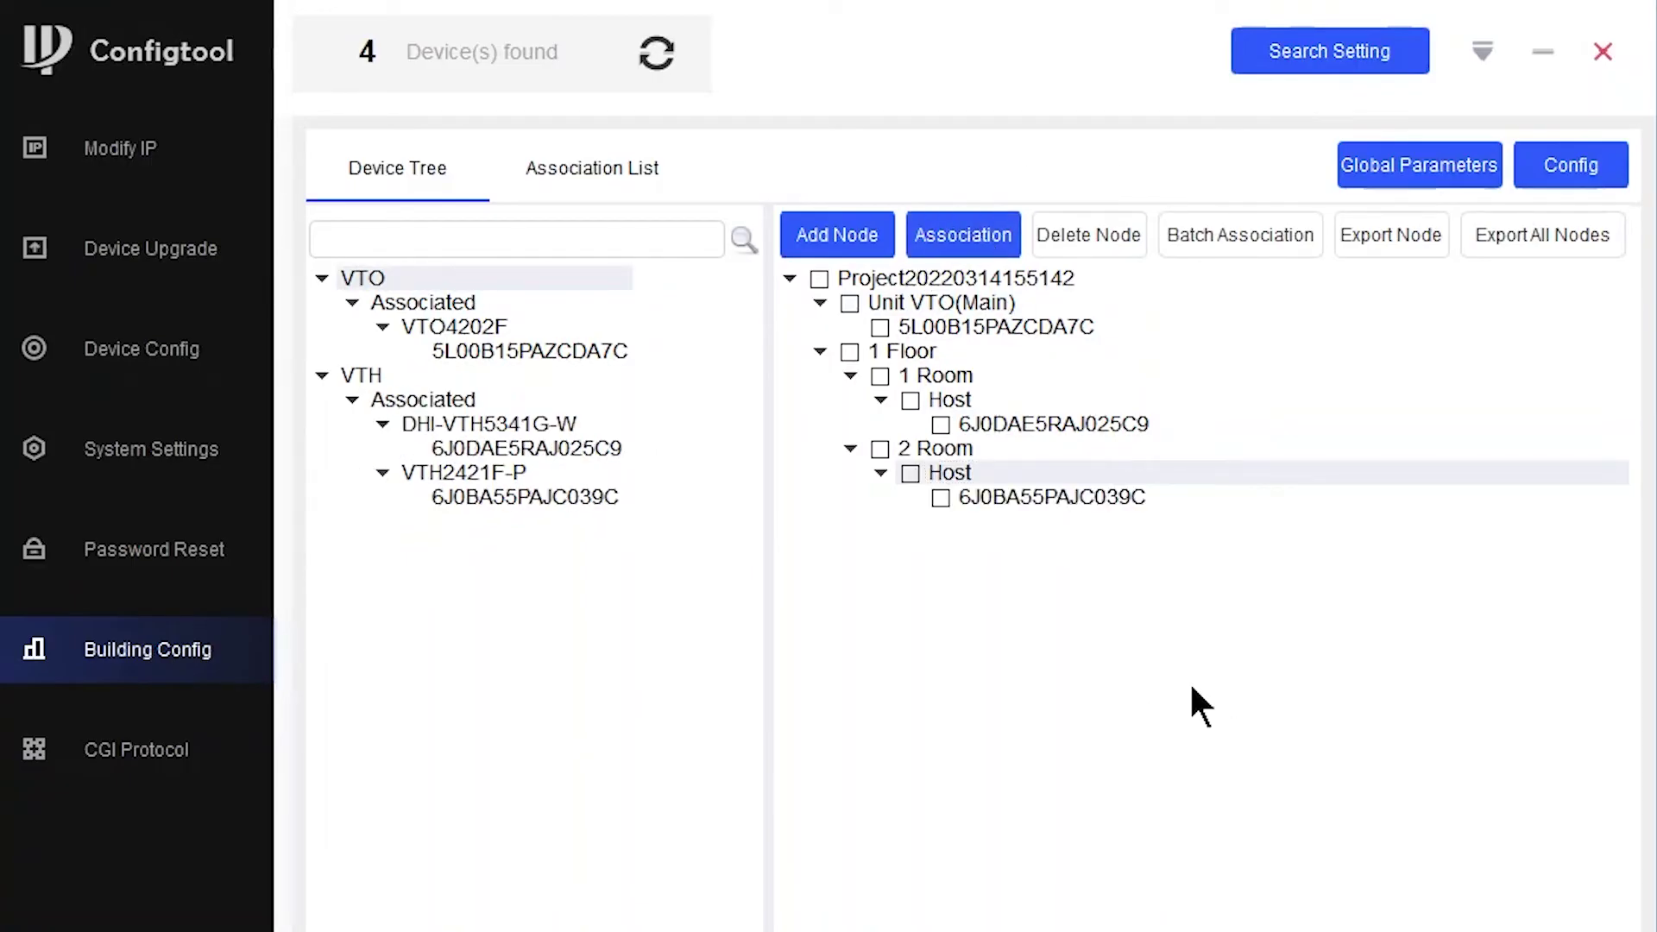
- Select all three devices in the Association List, push the config and dismiss the completion notice
left_click(616, 169)
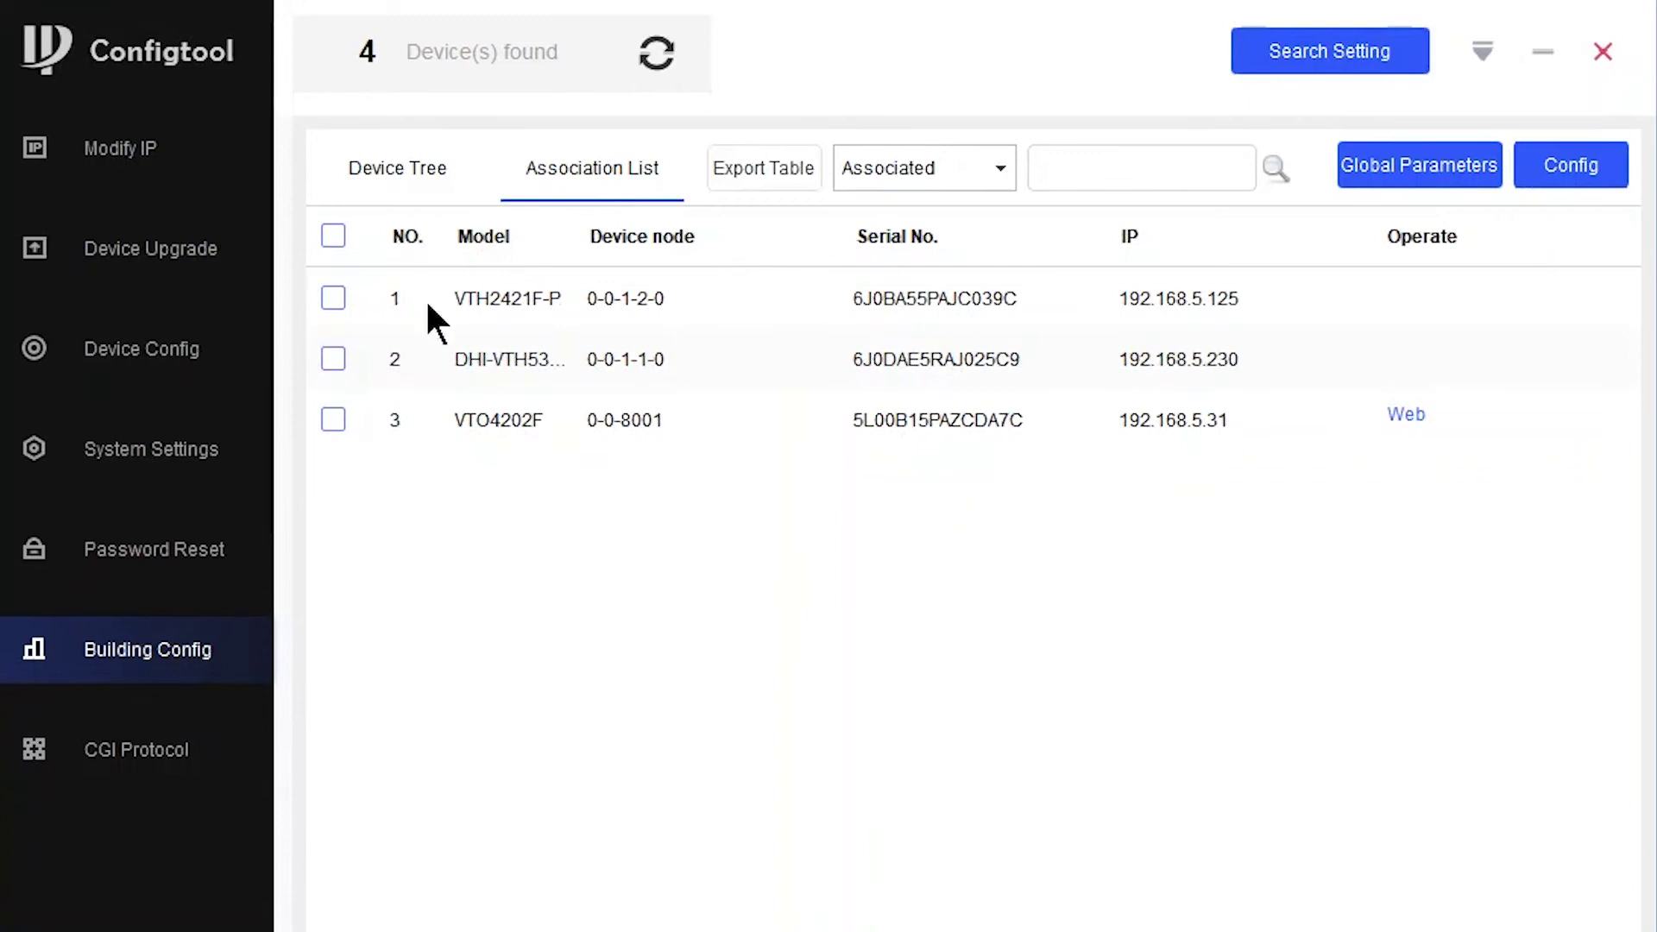
left_click(333, 235)
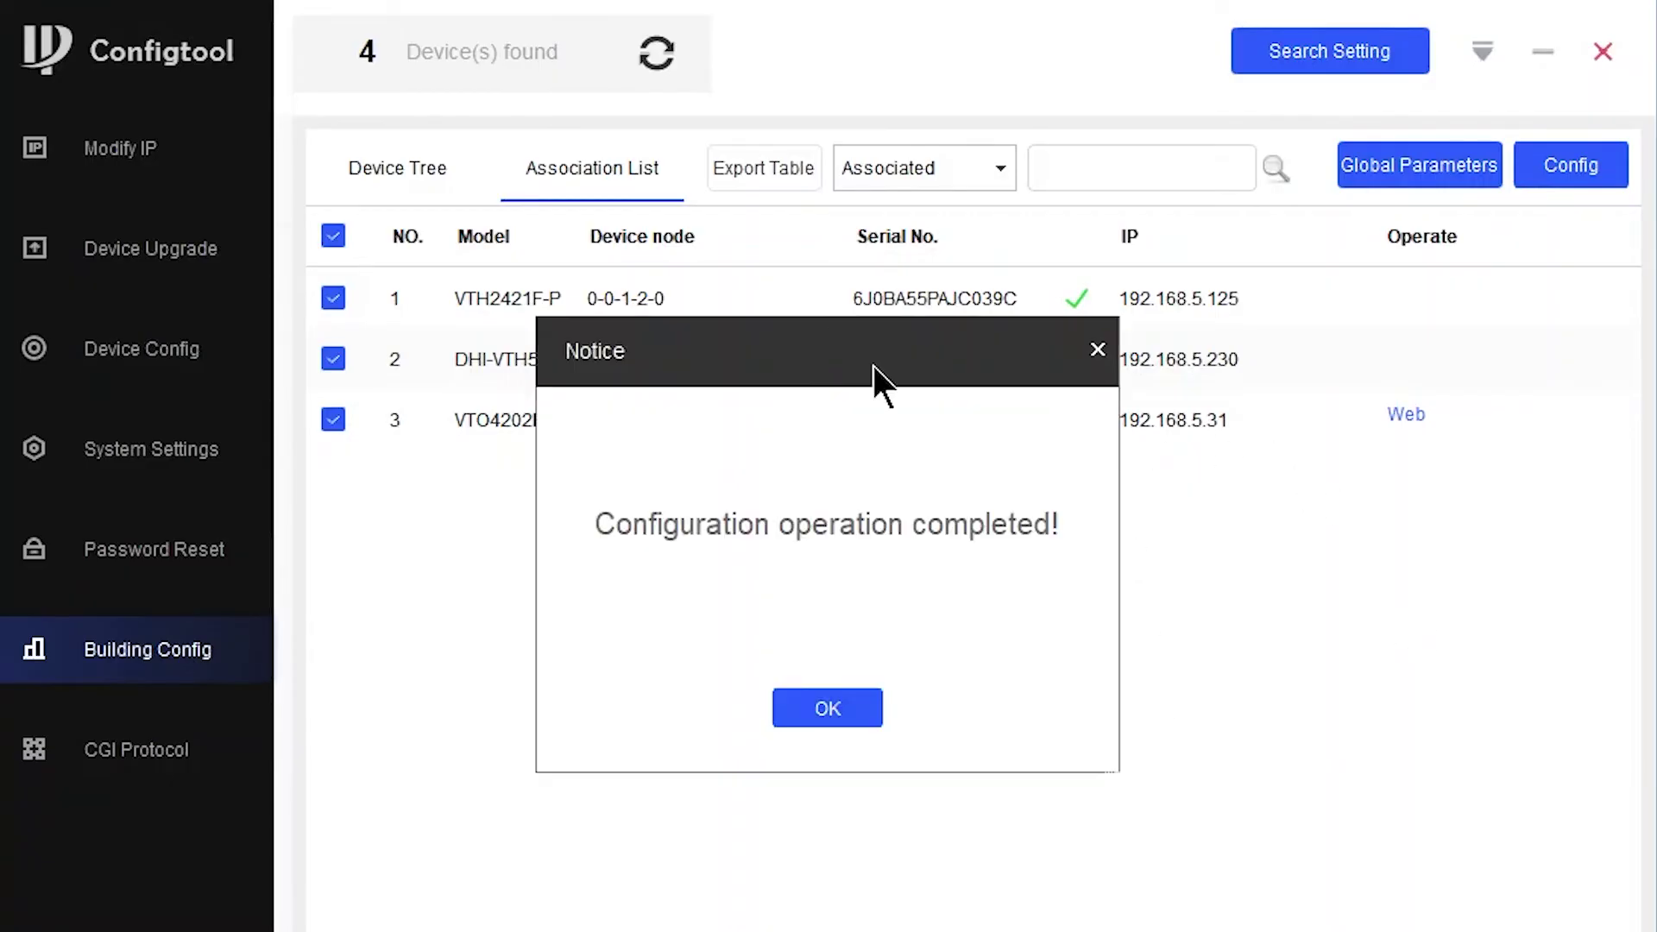
left_click_drag(873, 365, 474, 370)
left_click(381, 718)
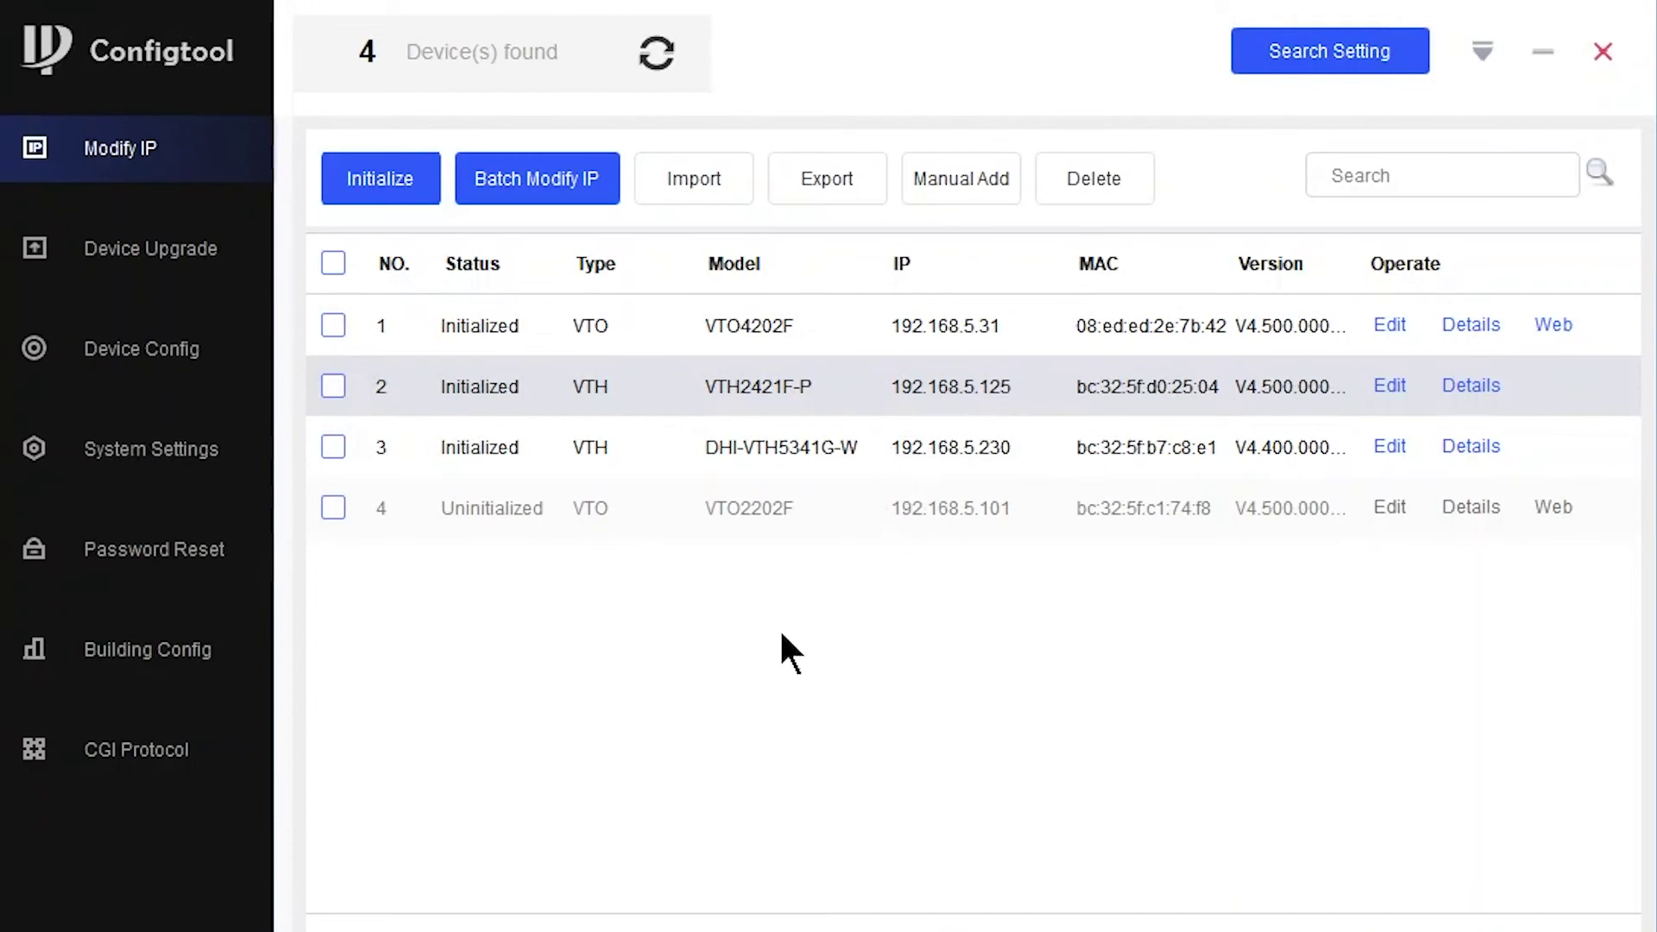
- Log in to the VTO's web interface as admin with the account password
left_click(1554, 325)
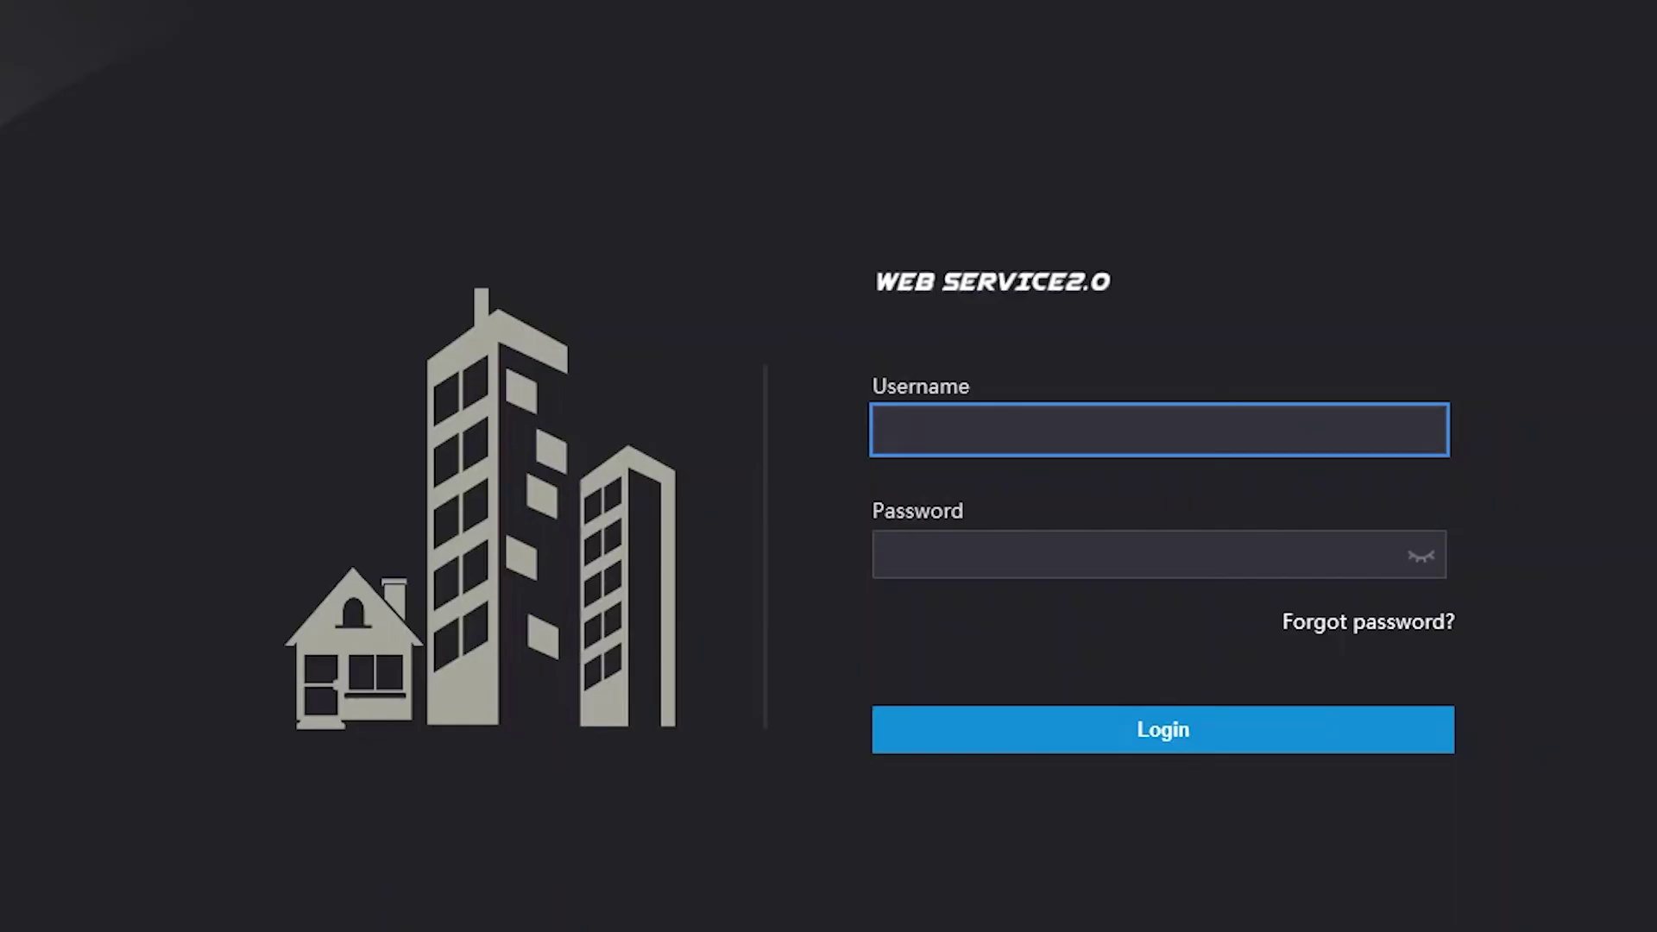
type("admin")
key("Tab")
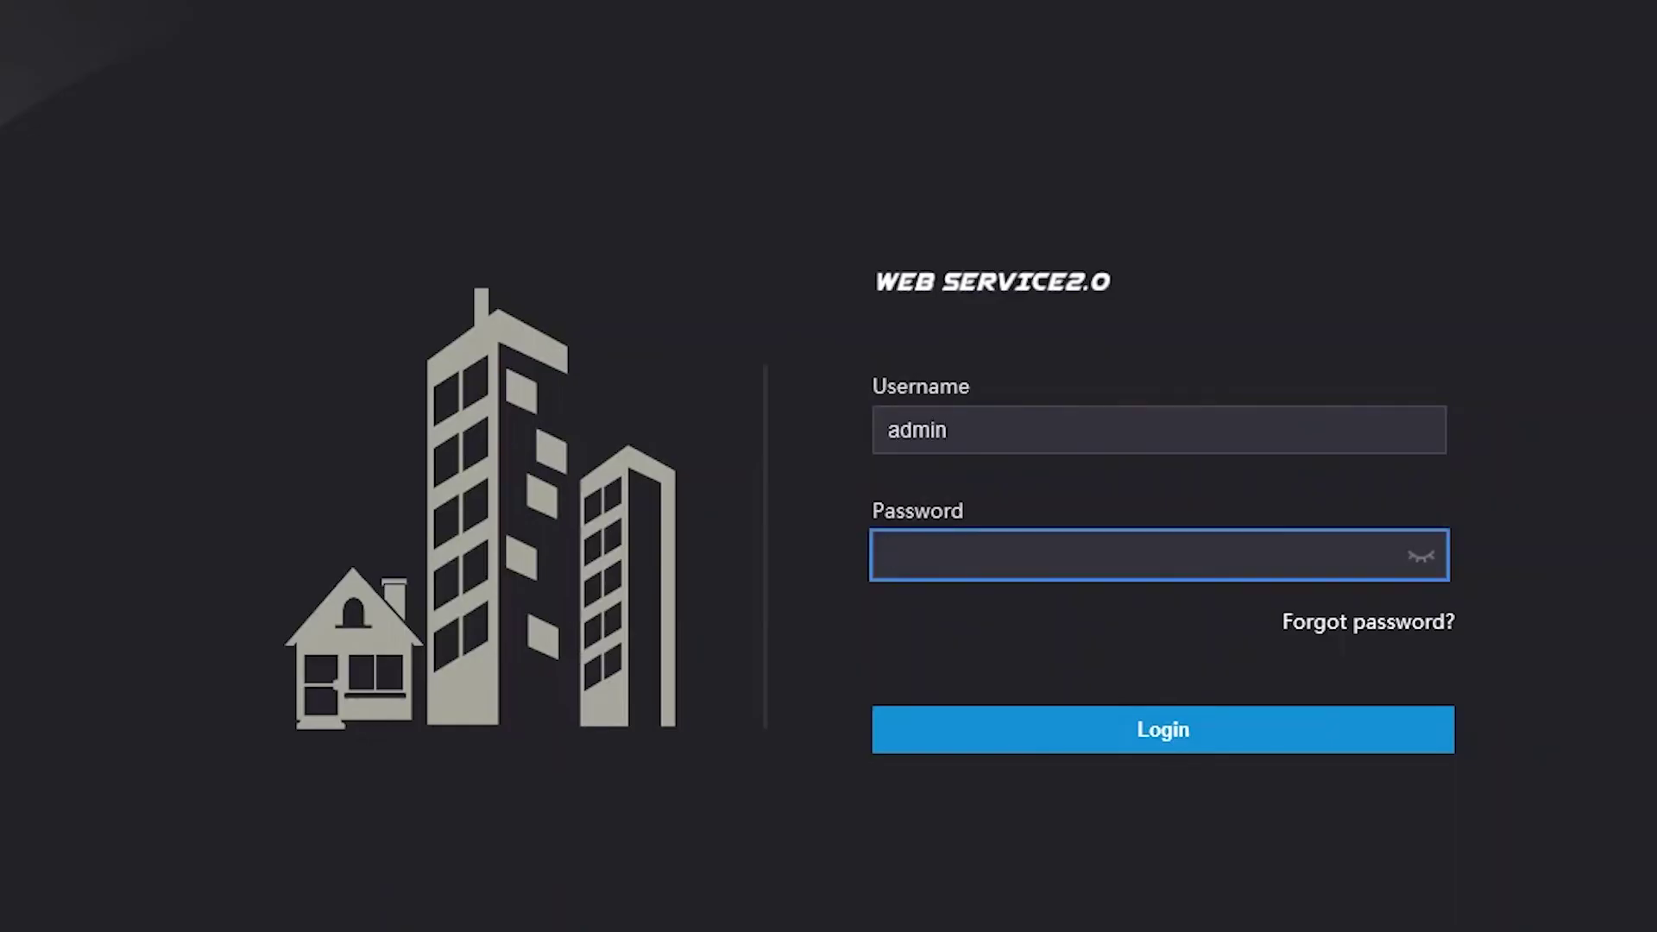
type("••••••")
left_click(1100, 730)
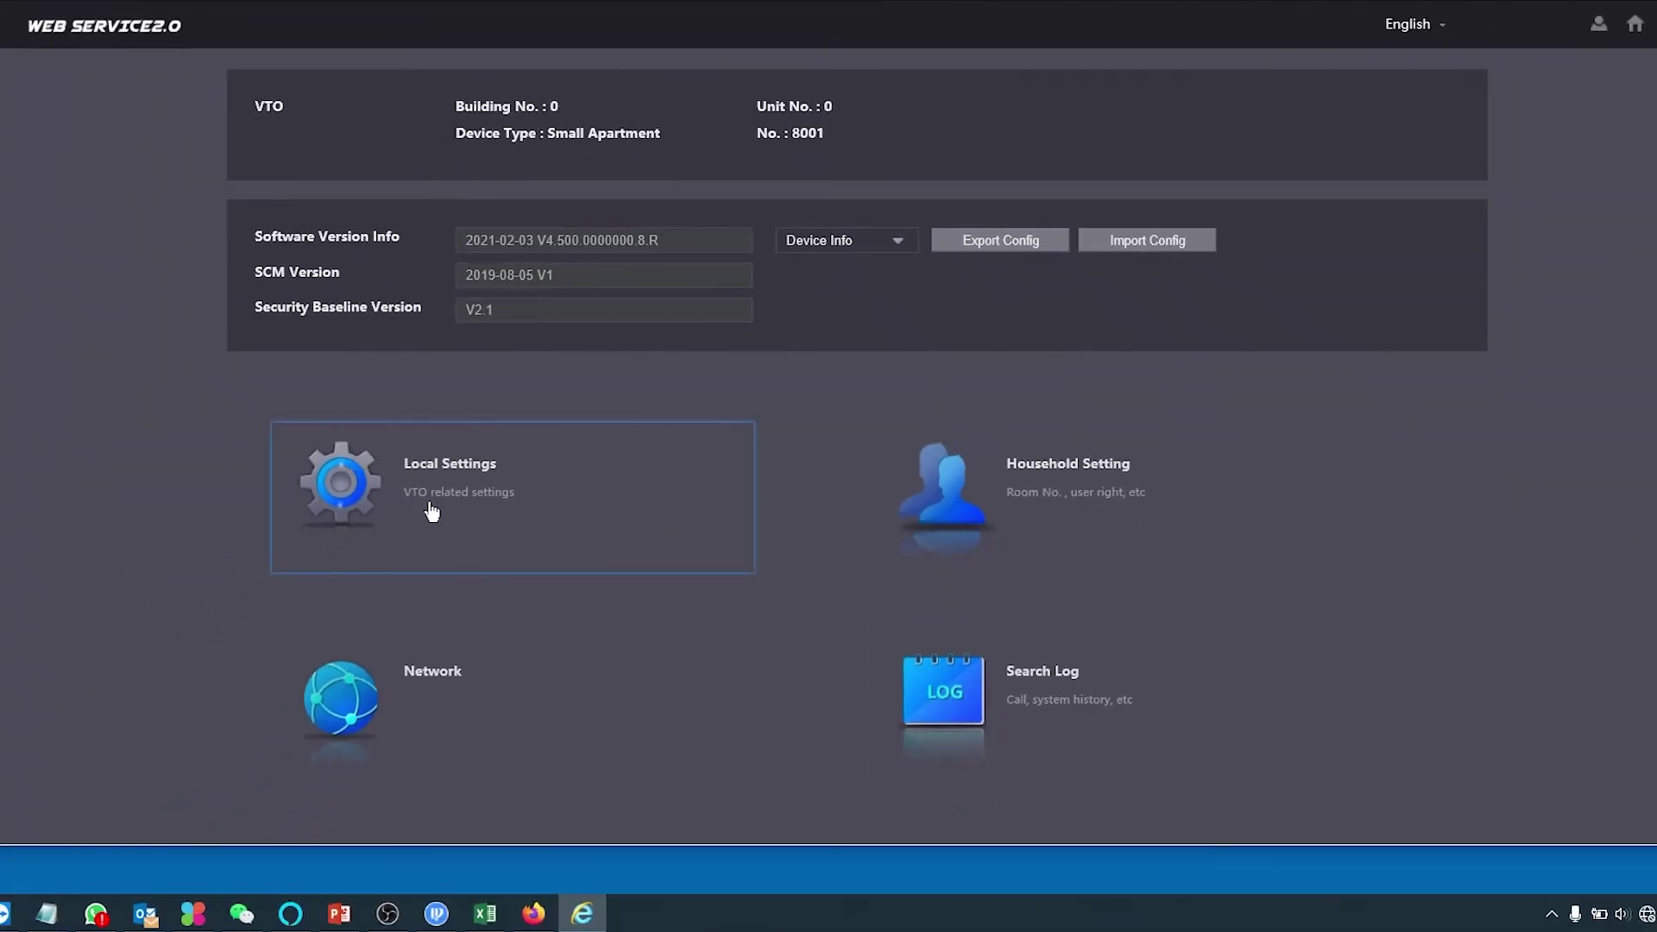
- In Local Settings, add display and keypad modules below the camera and a two-button module beside it
left_click(712, 422)
scroll(1367, 344, "down", 3)
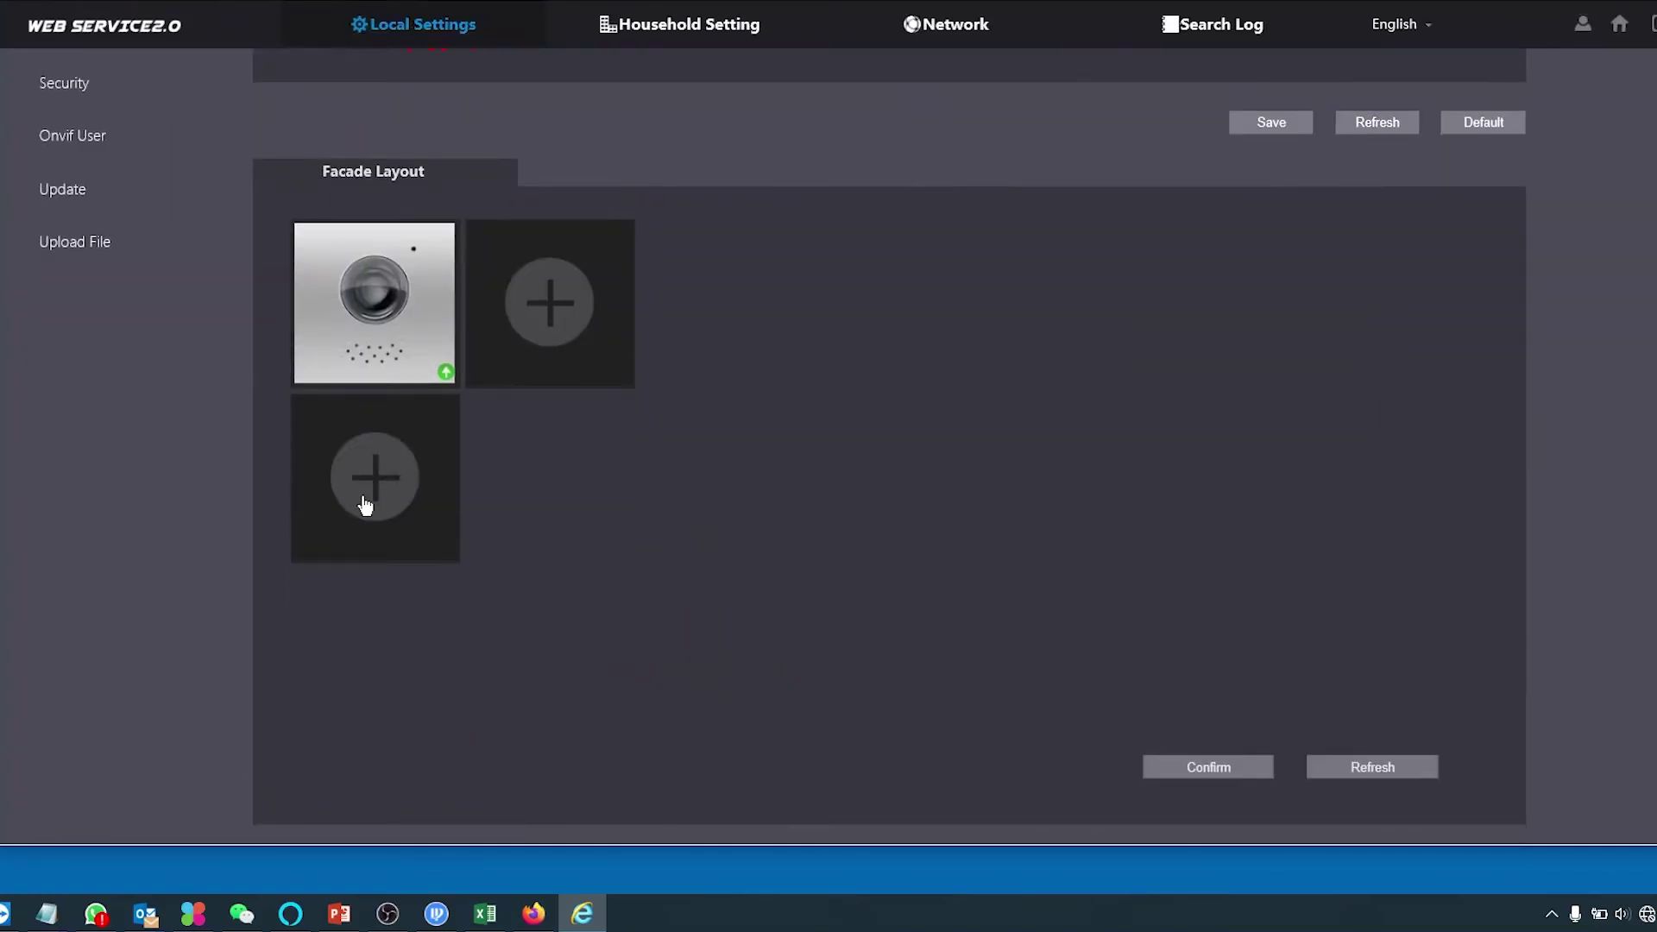
left_click(373, 471)
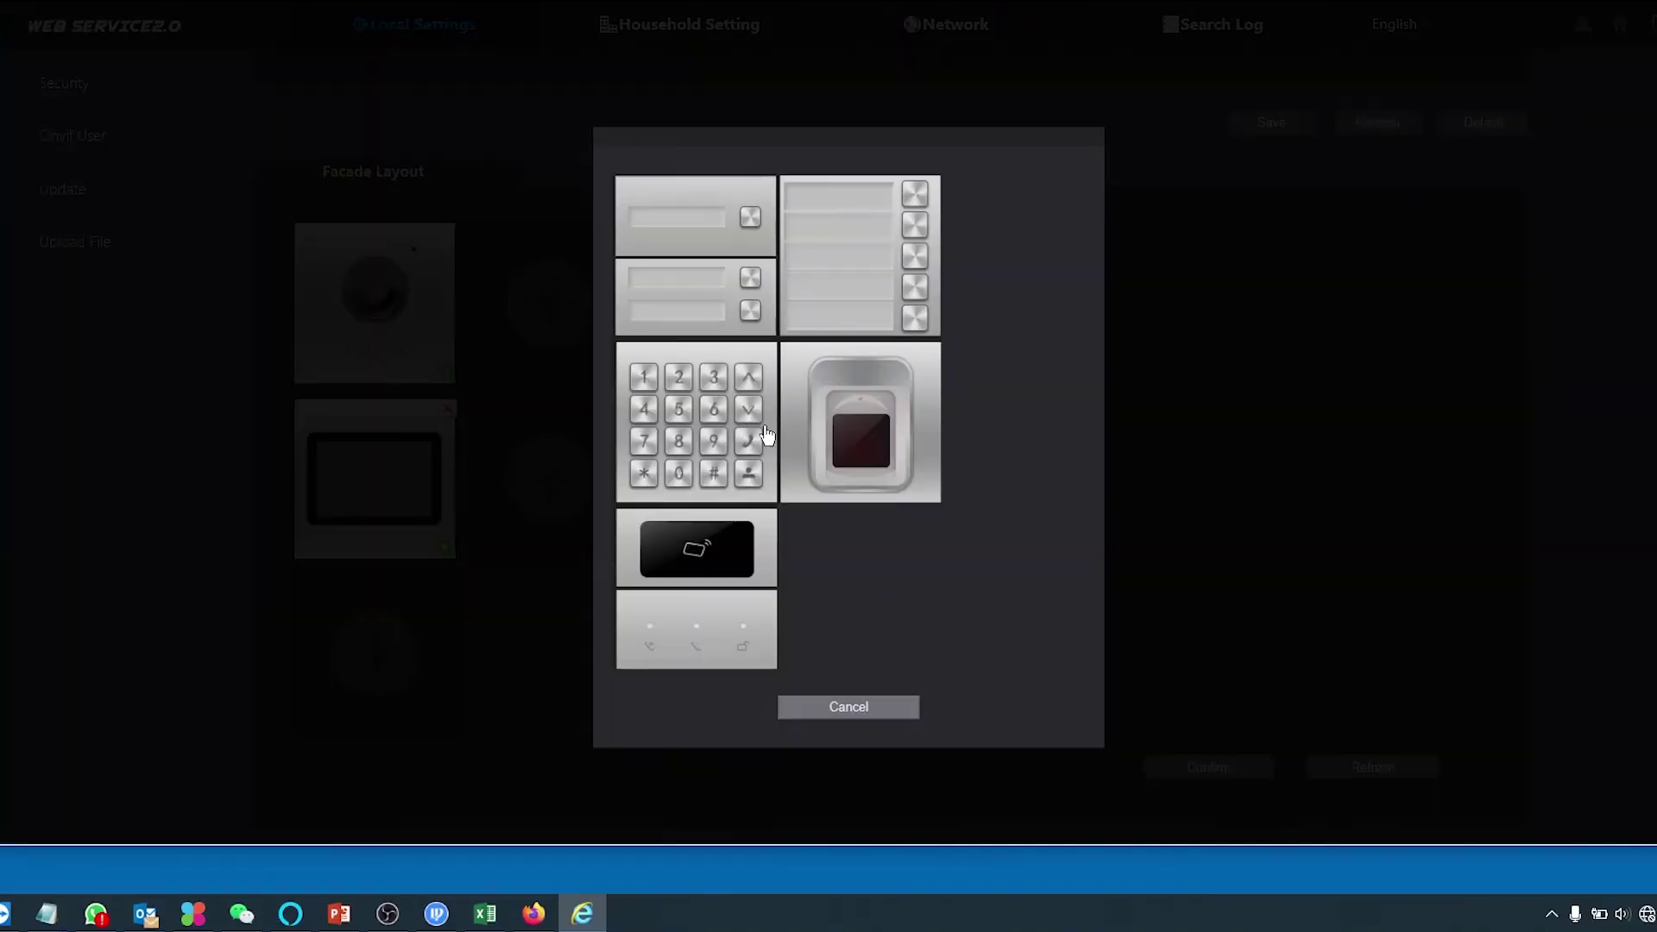
left_click(653, 441)
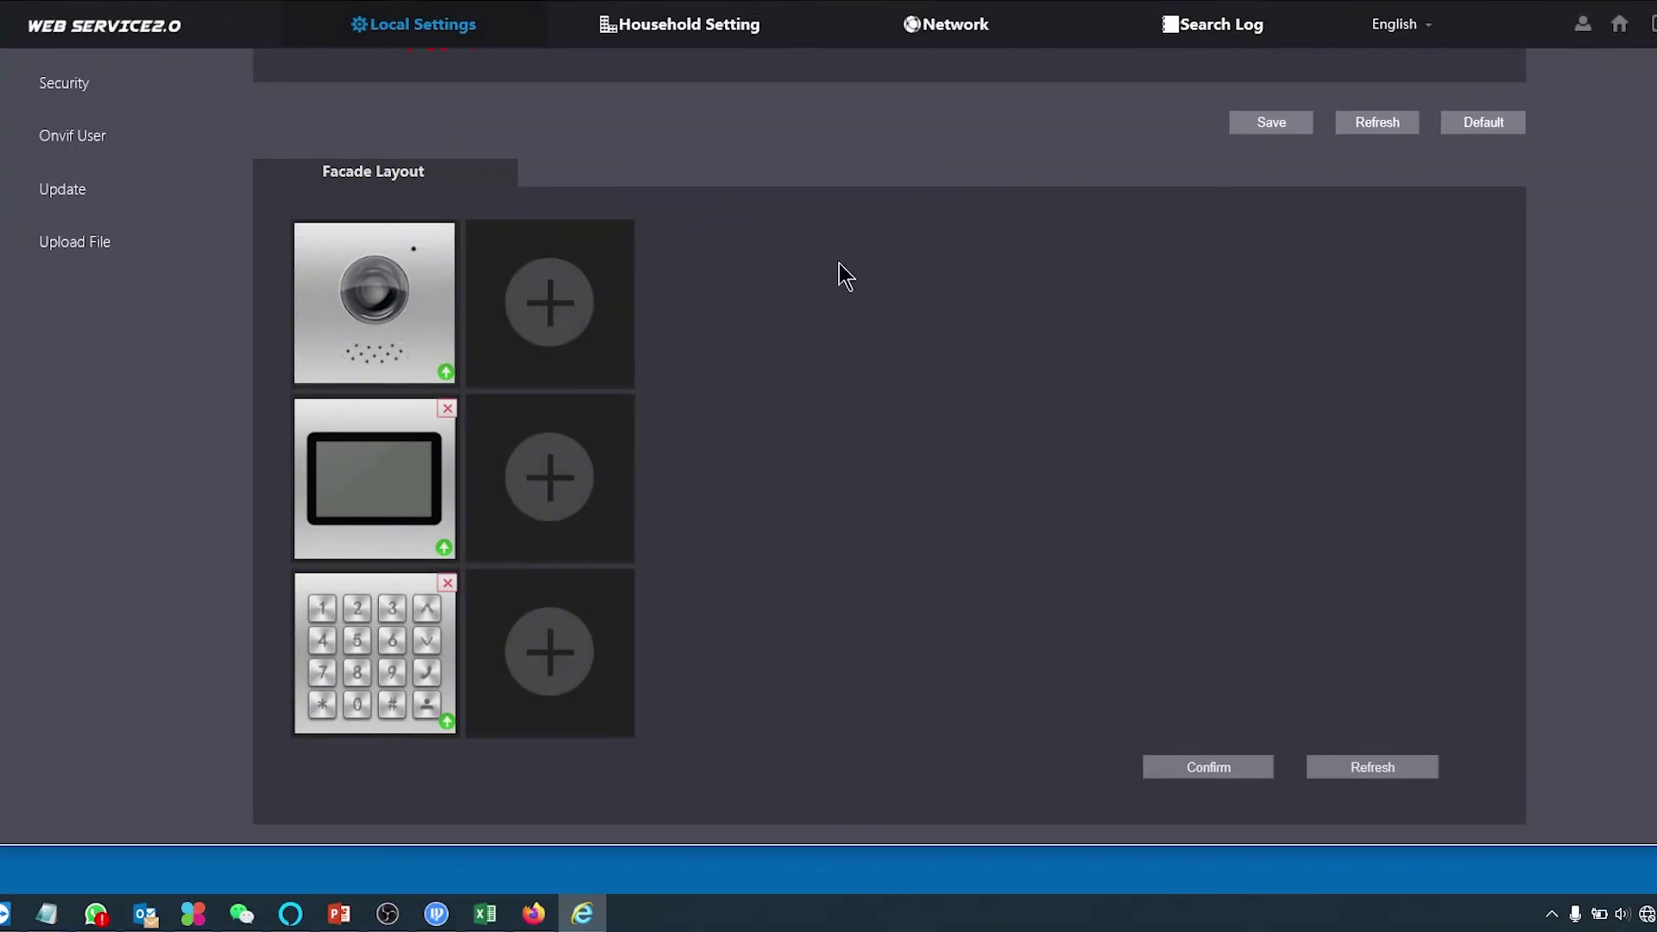
left_click(551, 299)
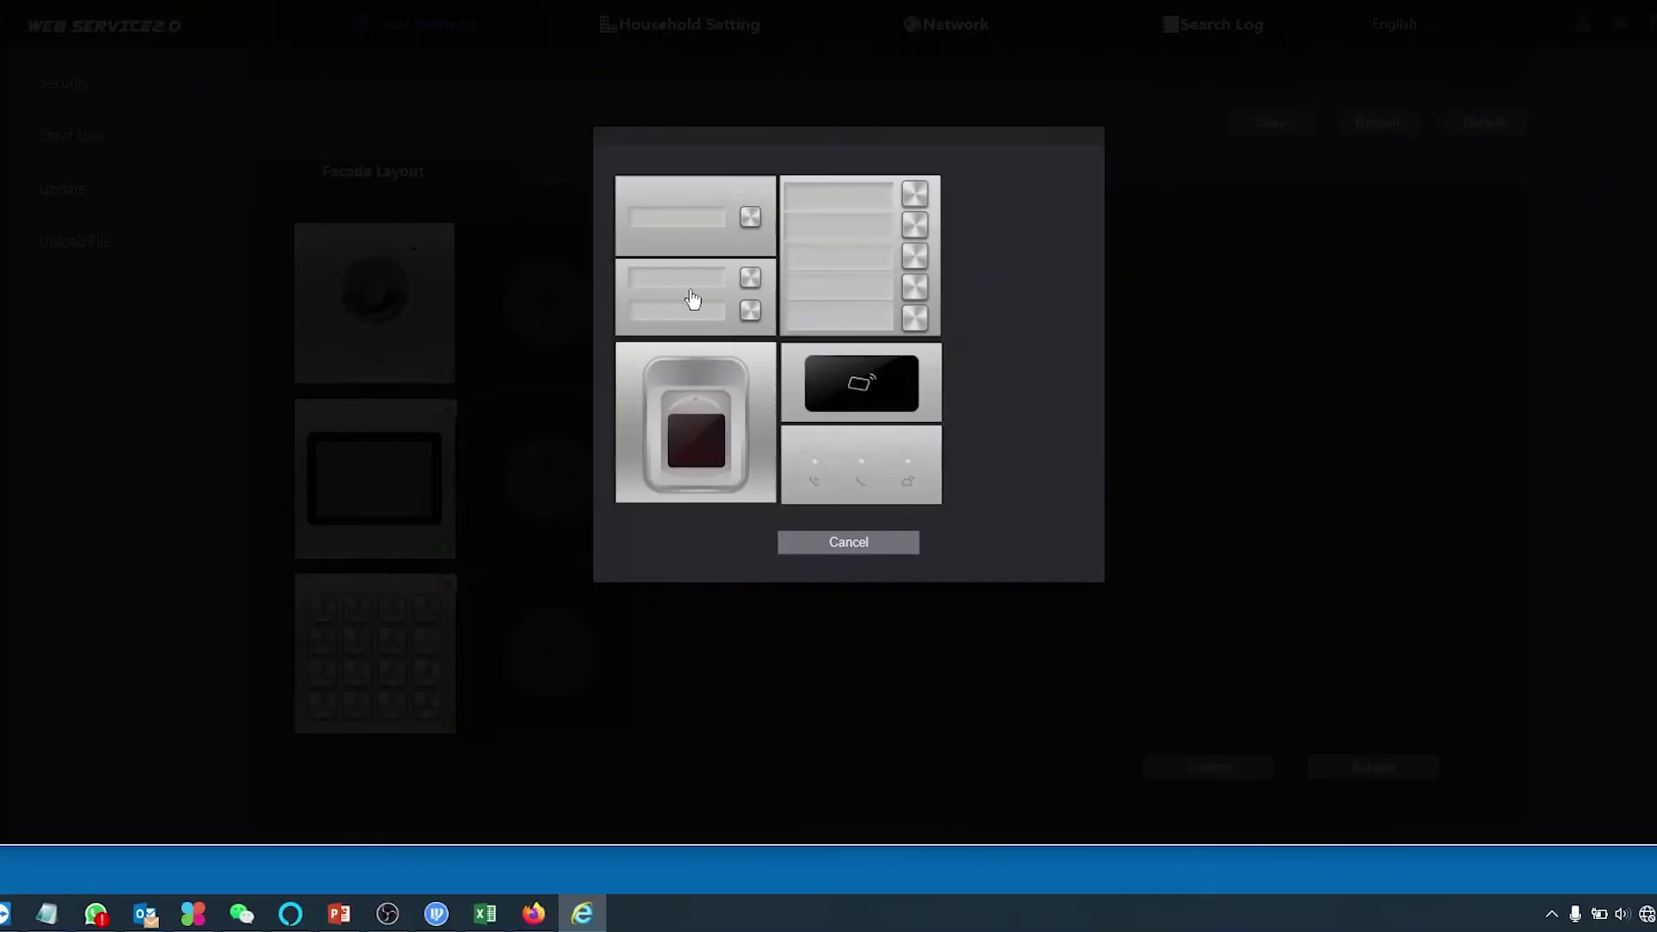
left_click(633, 304)
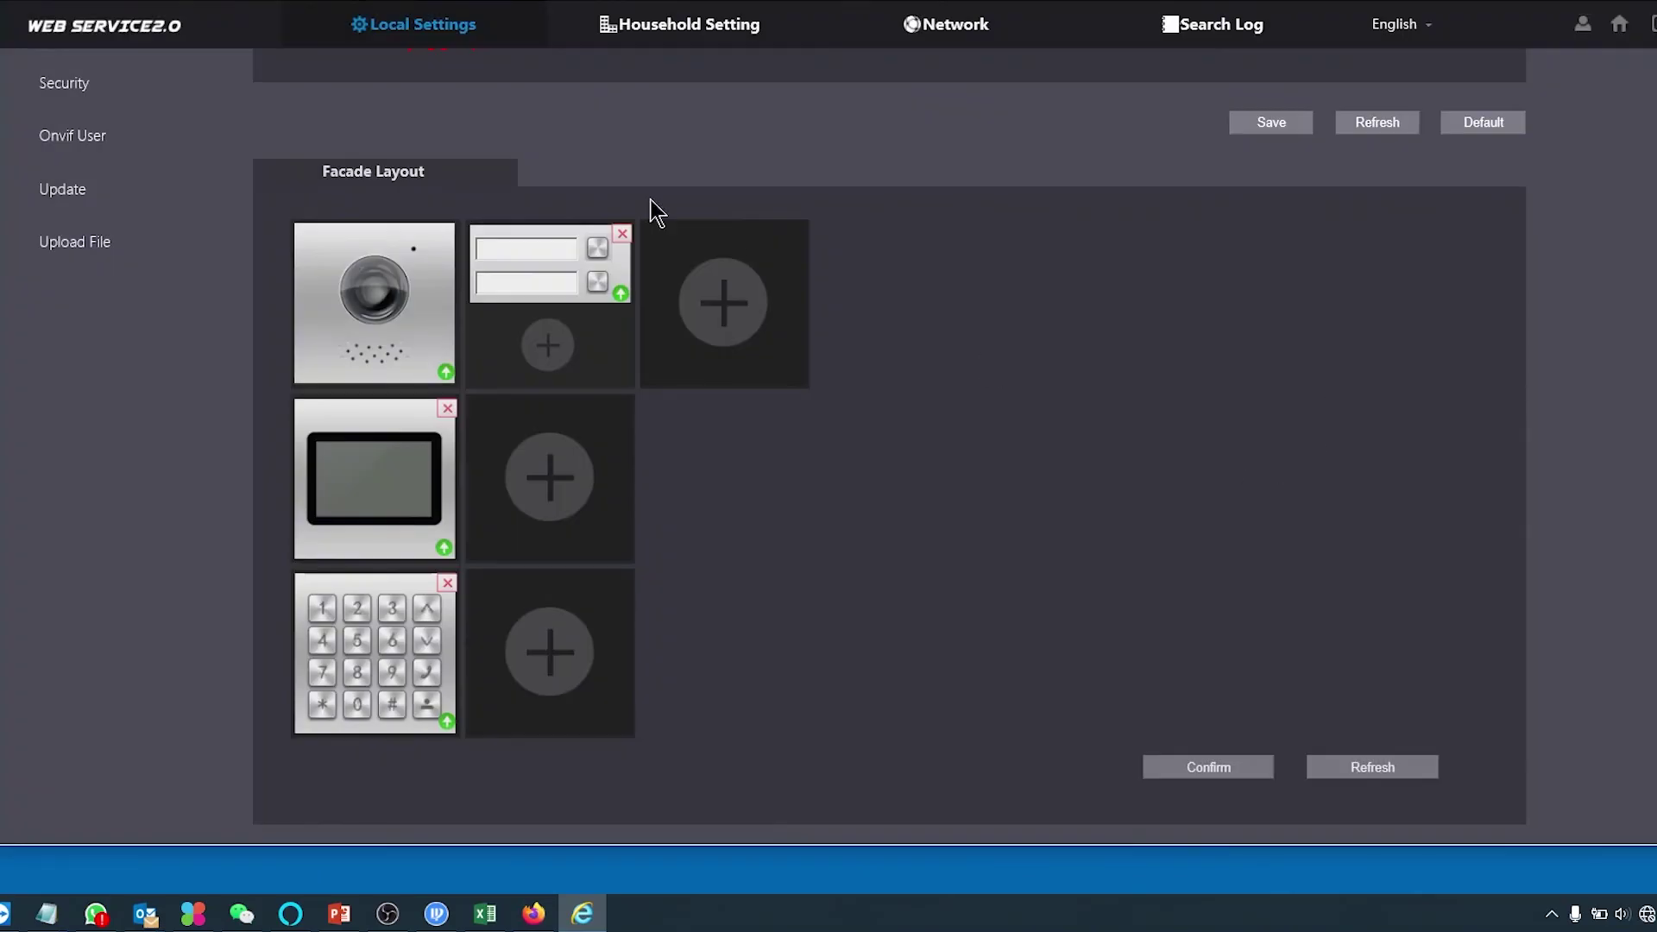
- Assign room 101 to the first facade button and room 102 to the second, saving each
left_click(541, 259)
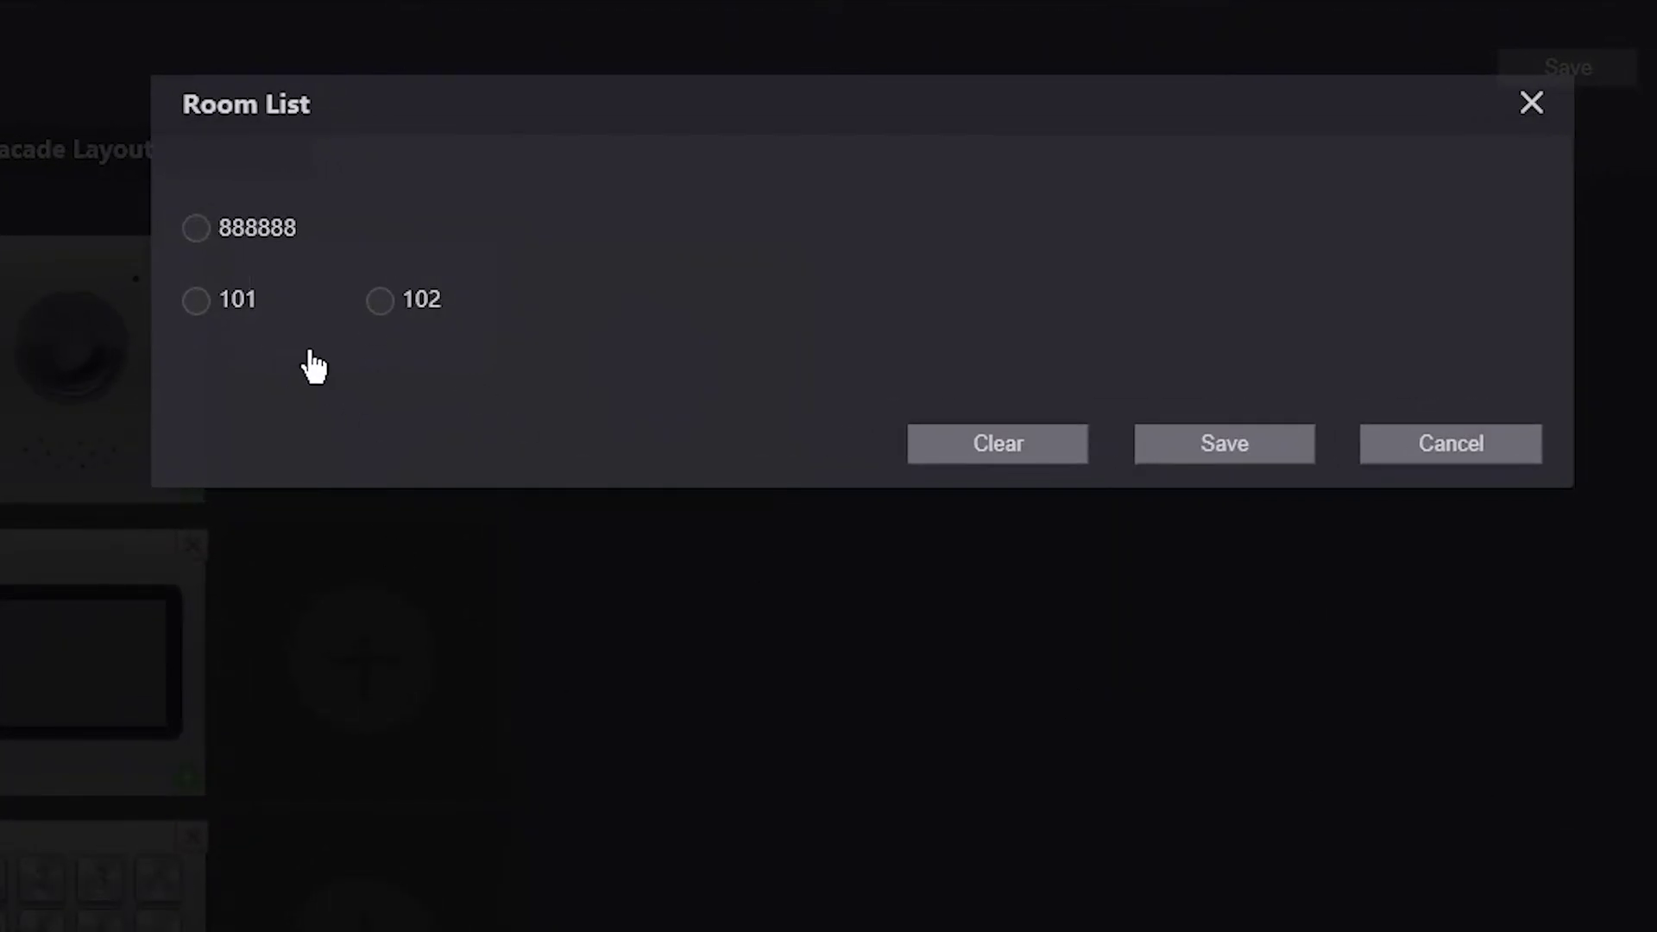
left_click(195, 302)
left_click(1195, 455)
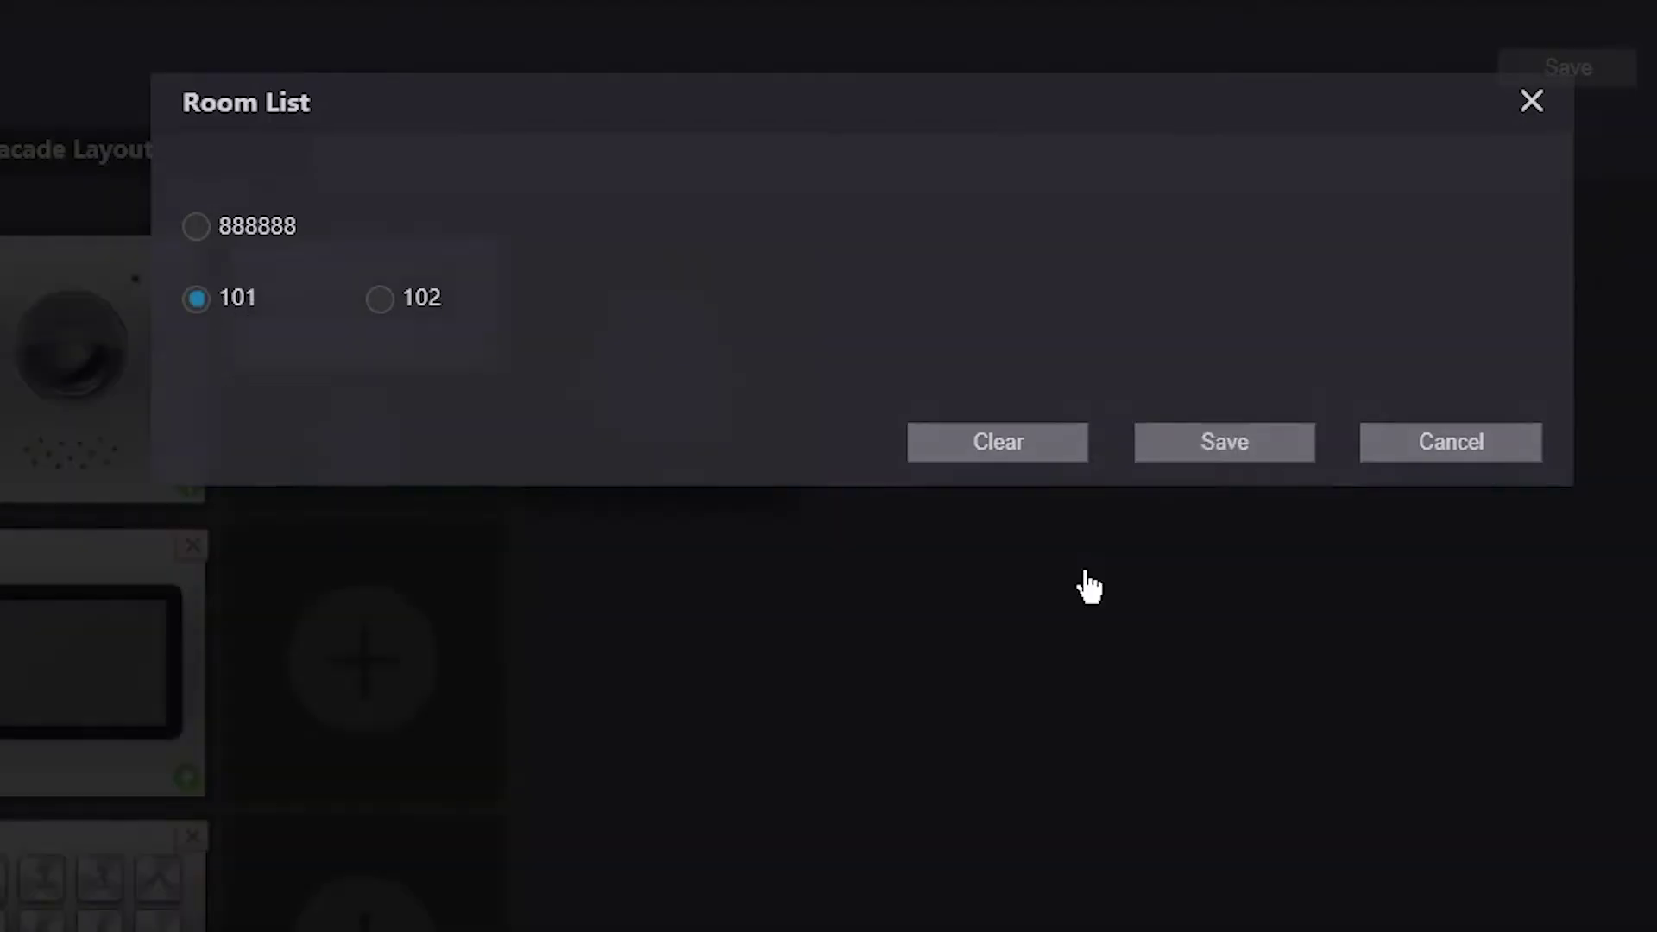
left_click(311, 338)
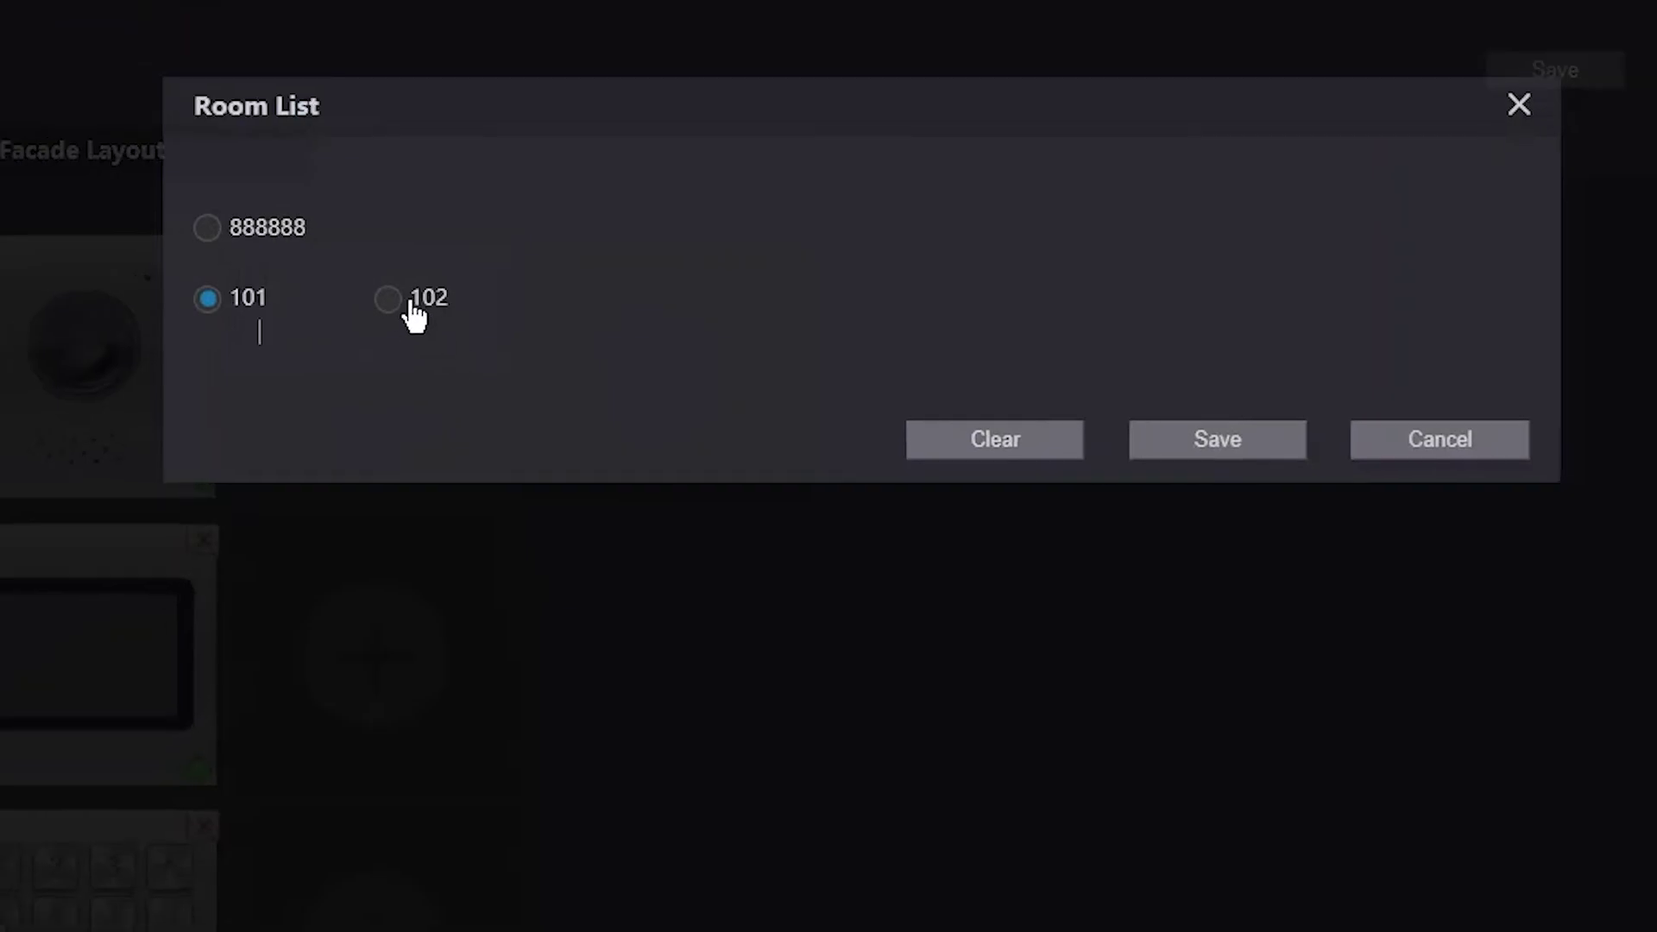
left_click(377, 299)
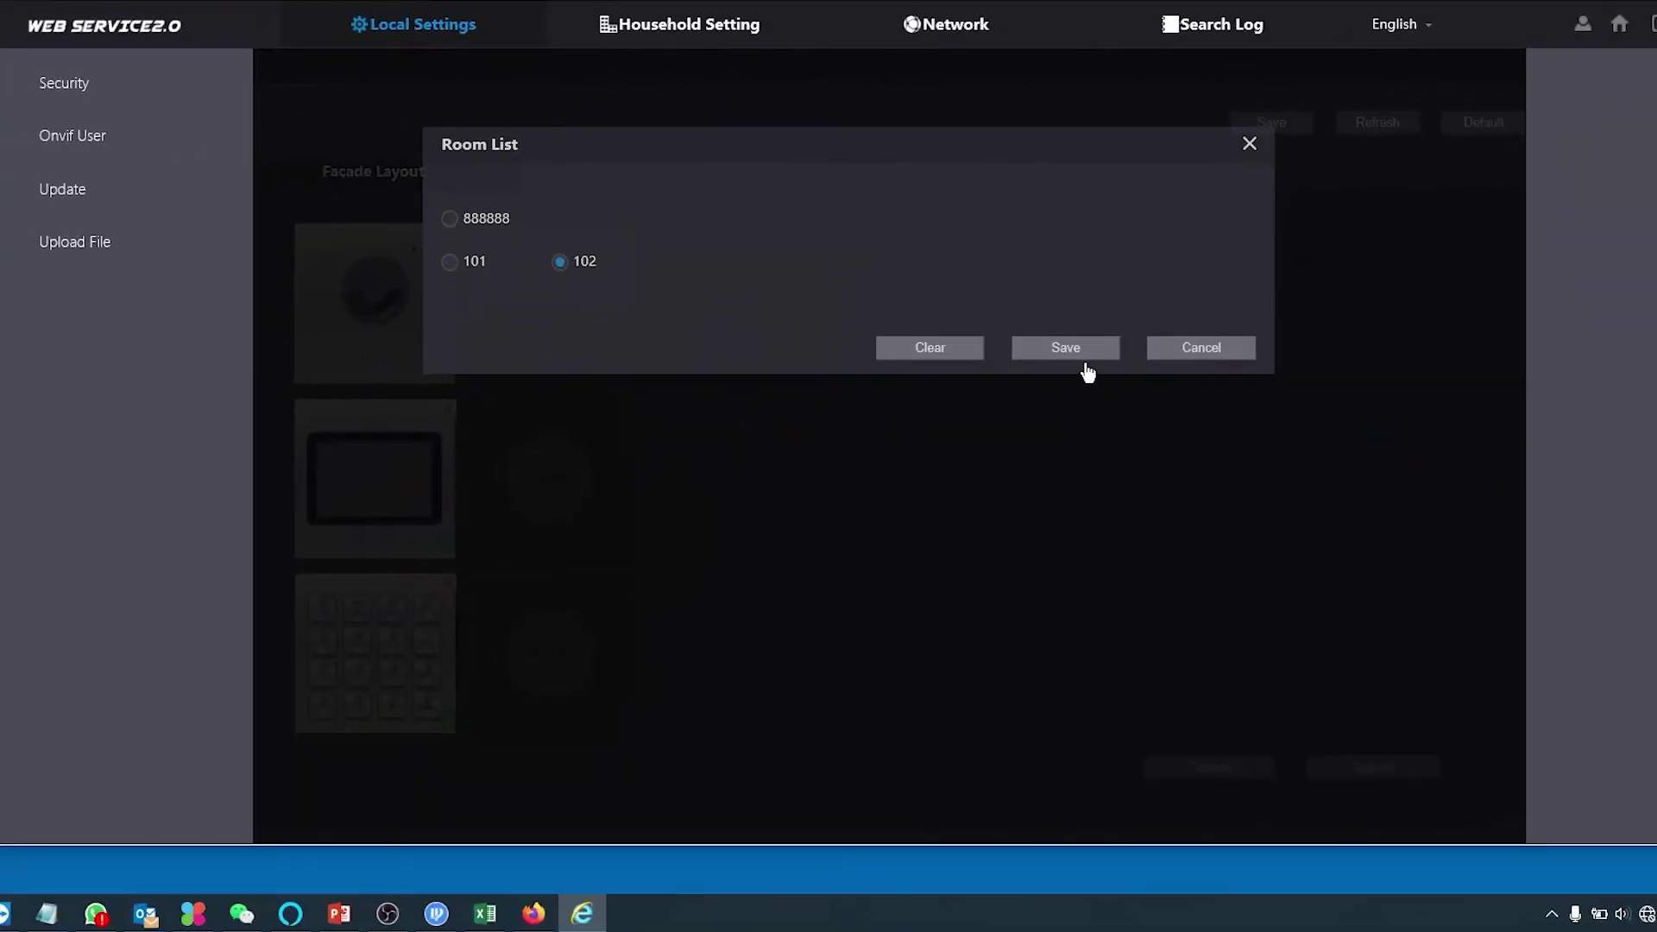
left_click(1085, 360)
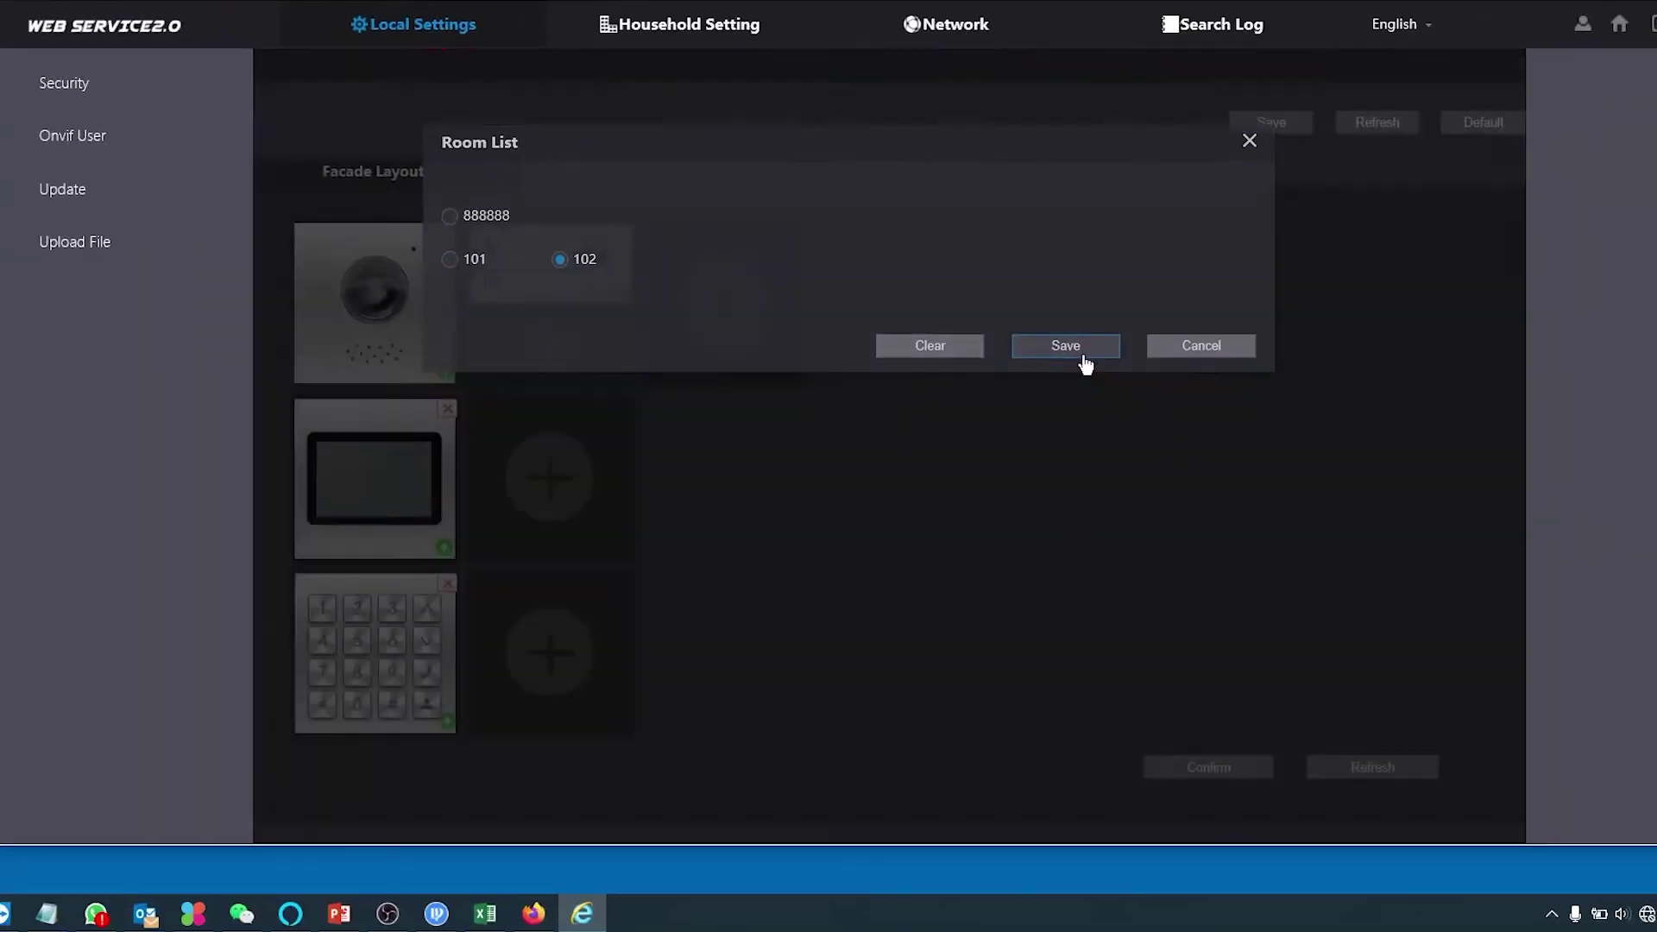